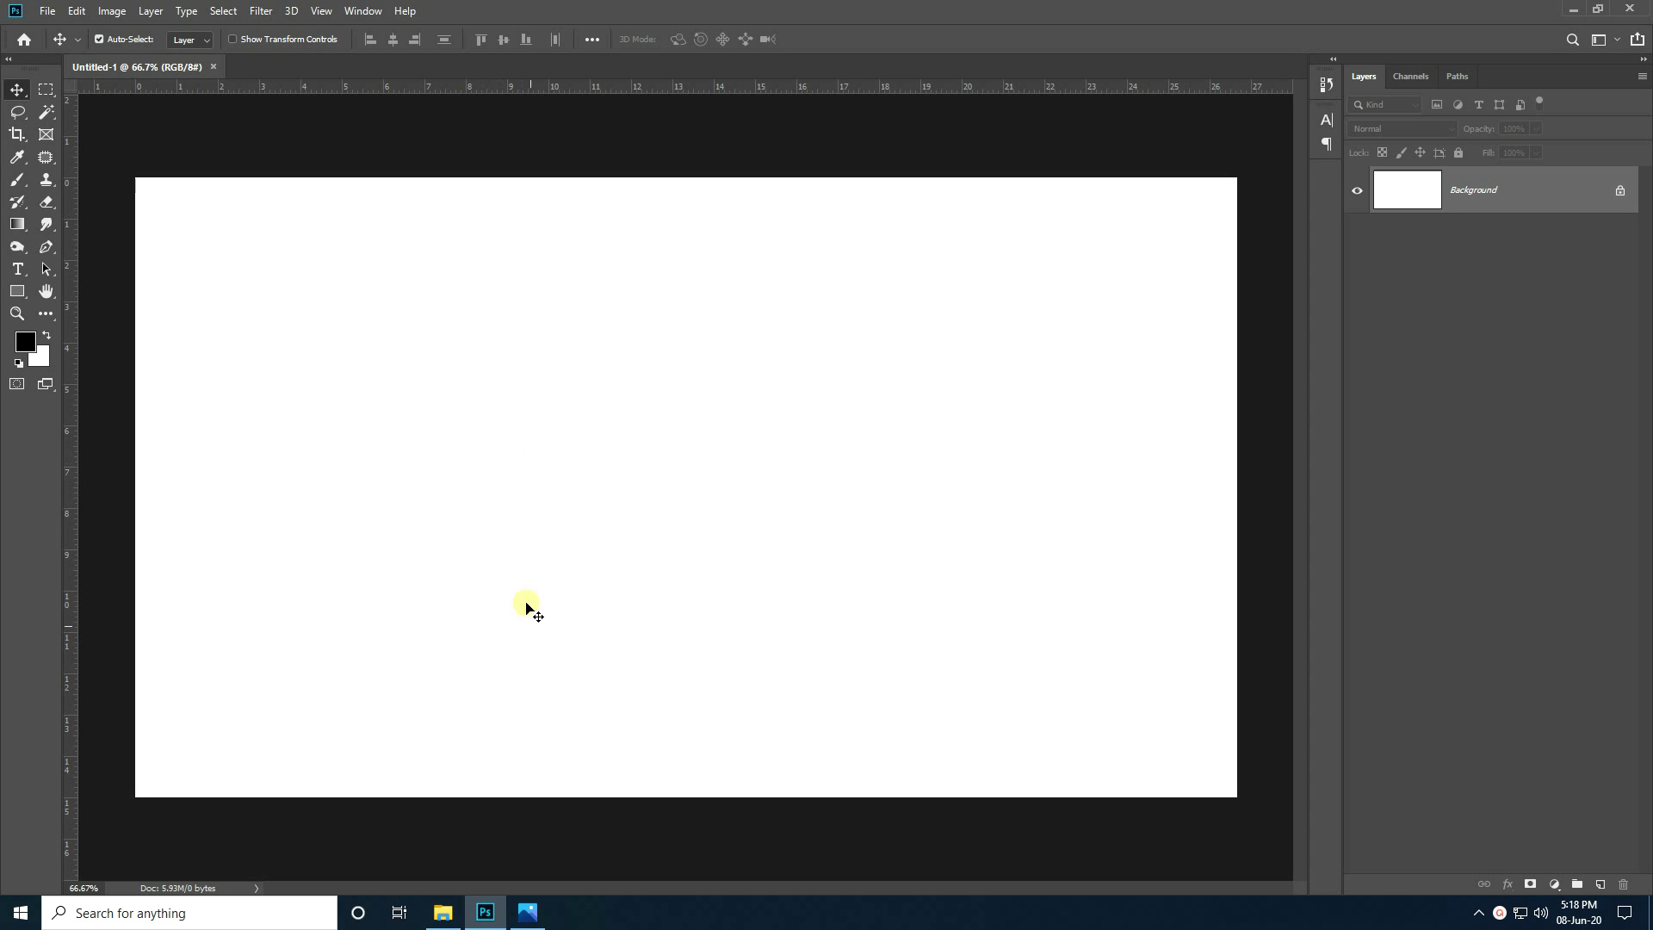
Open fashion-1063100_1920 from the Downloads folder via File > Open
click(528, 912)
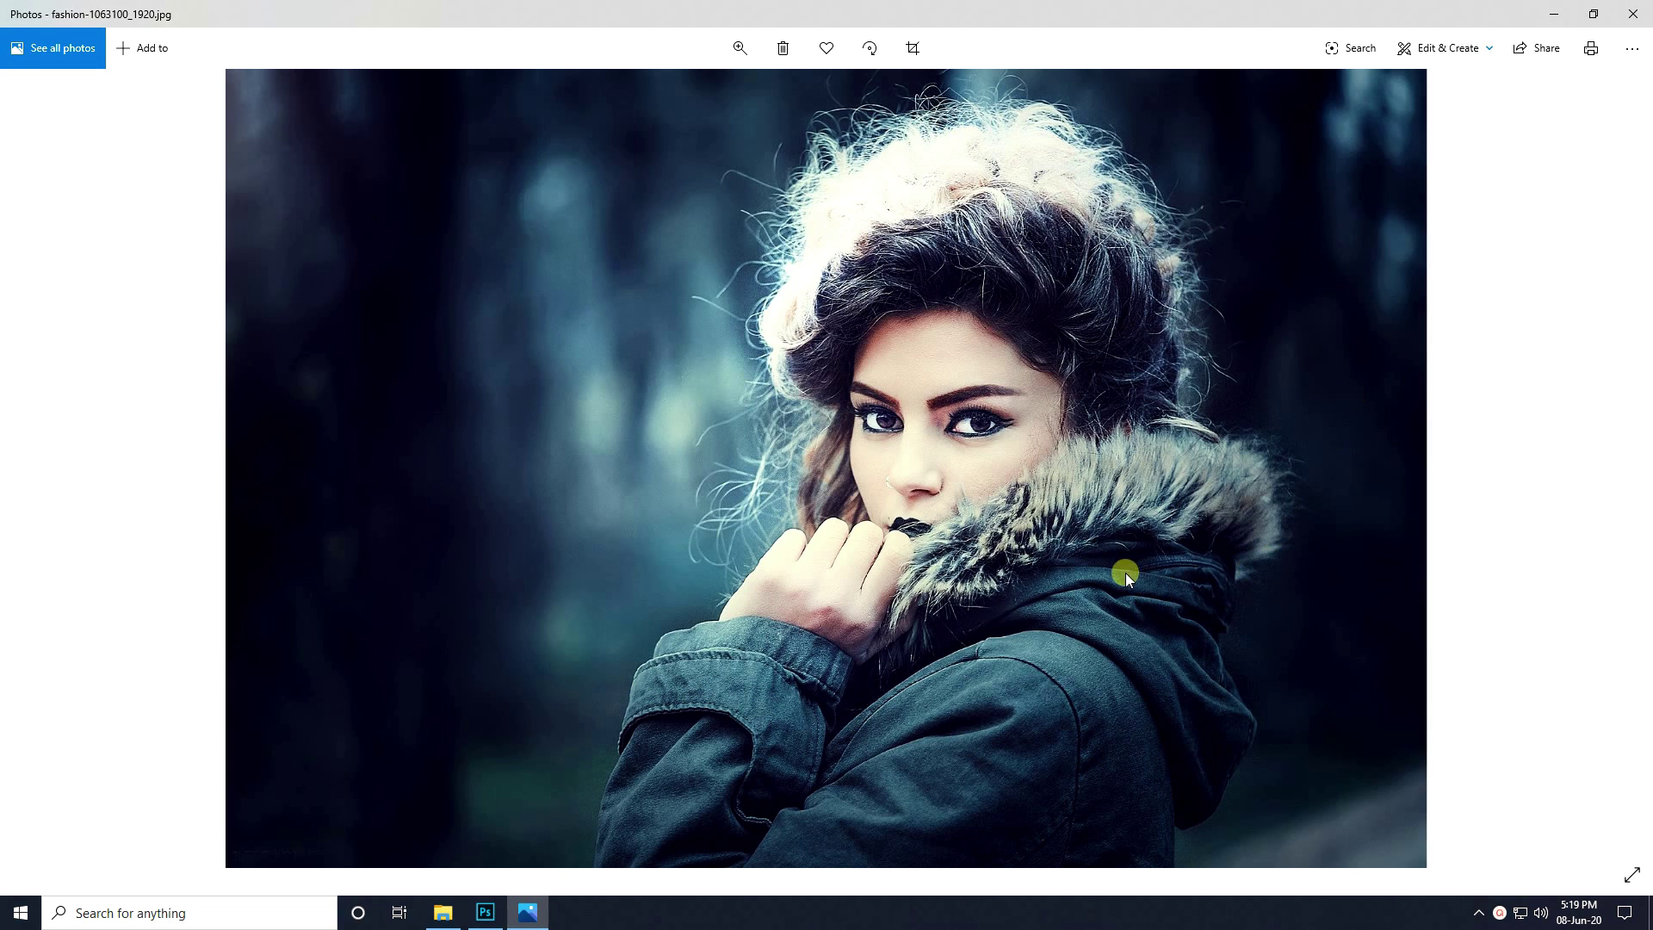
click(503, 912)
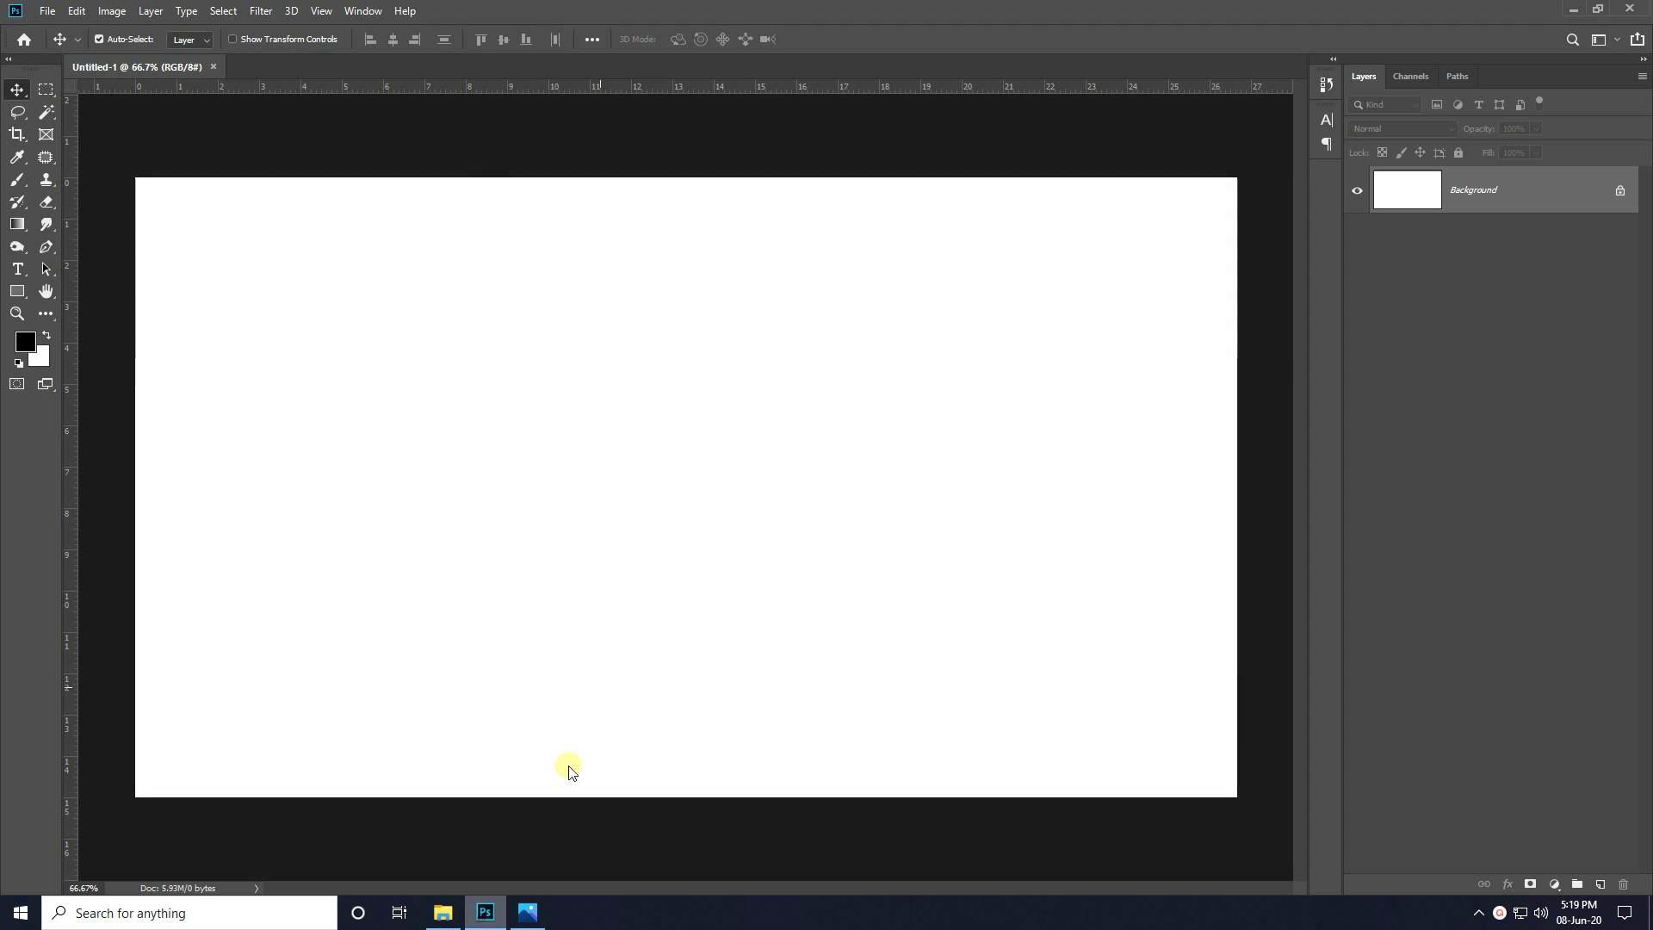
click(46, 11)
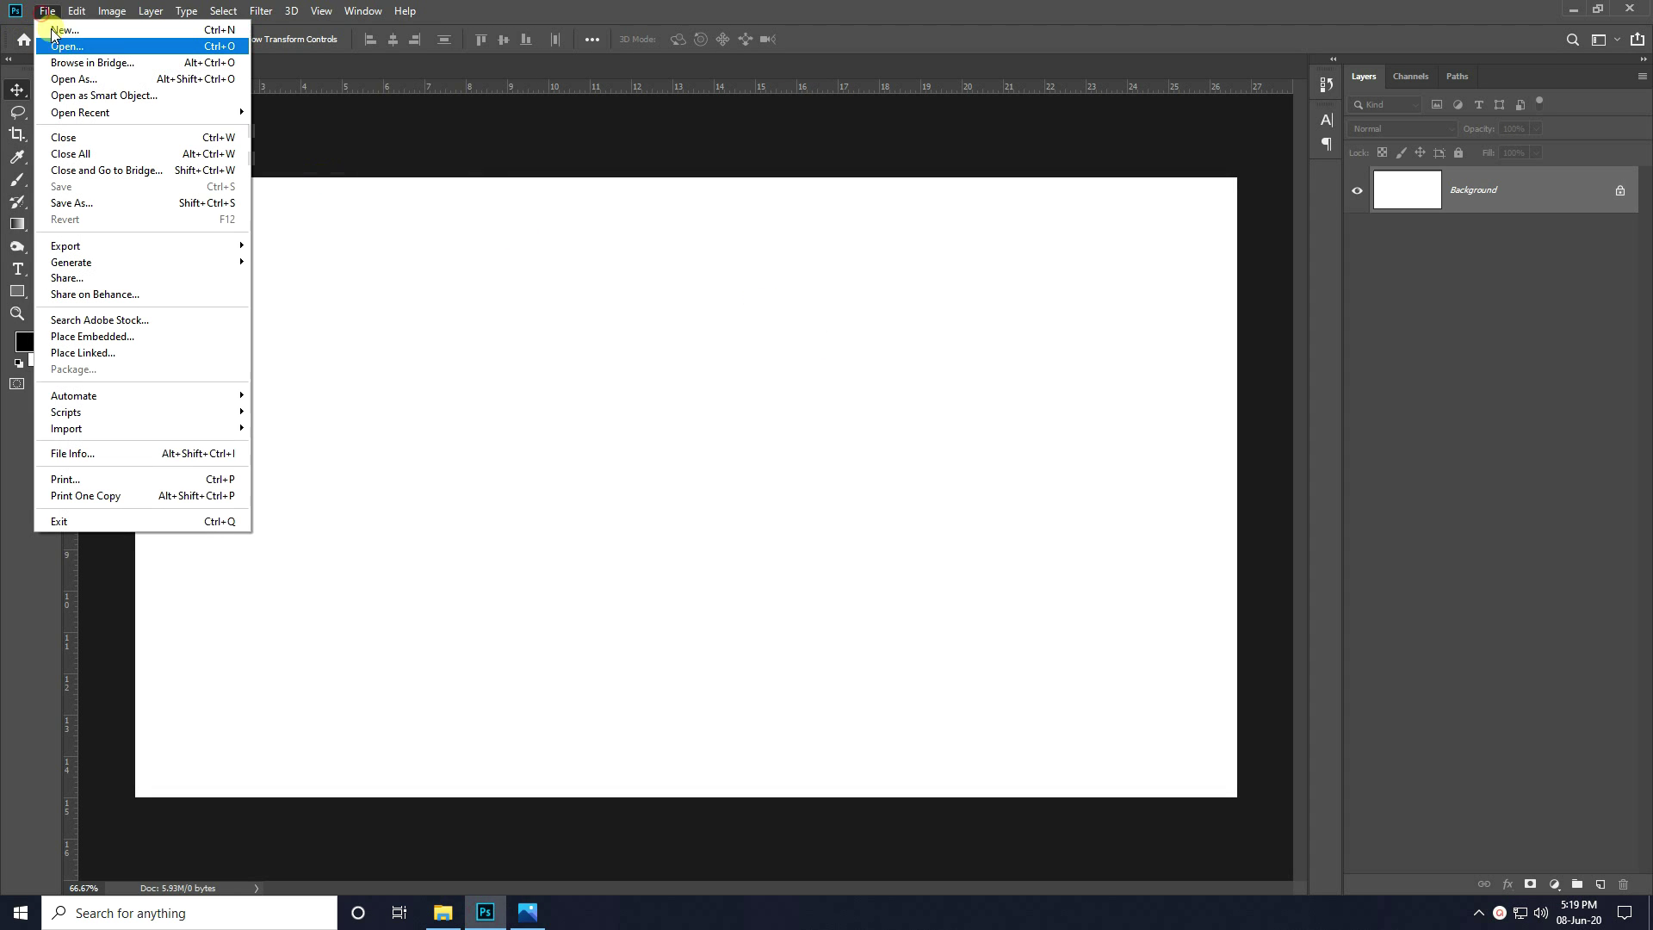
click(61, 45)
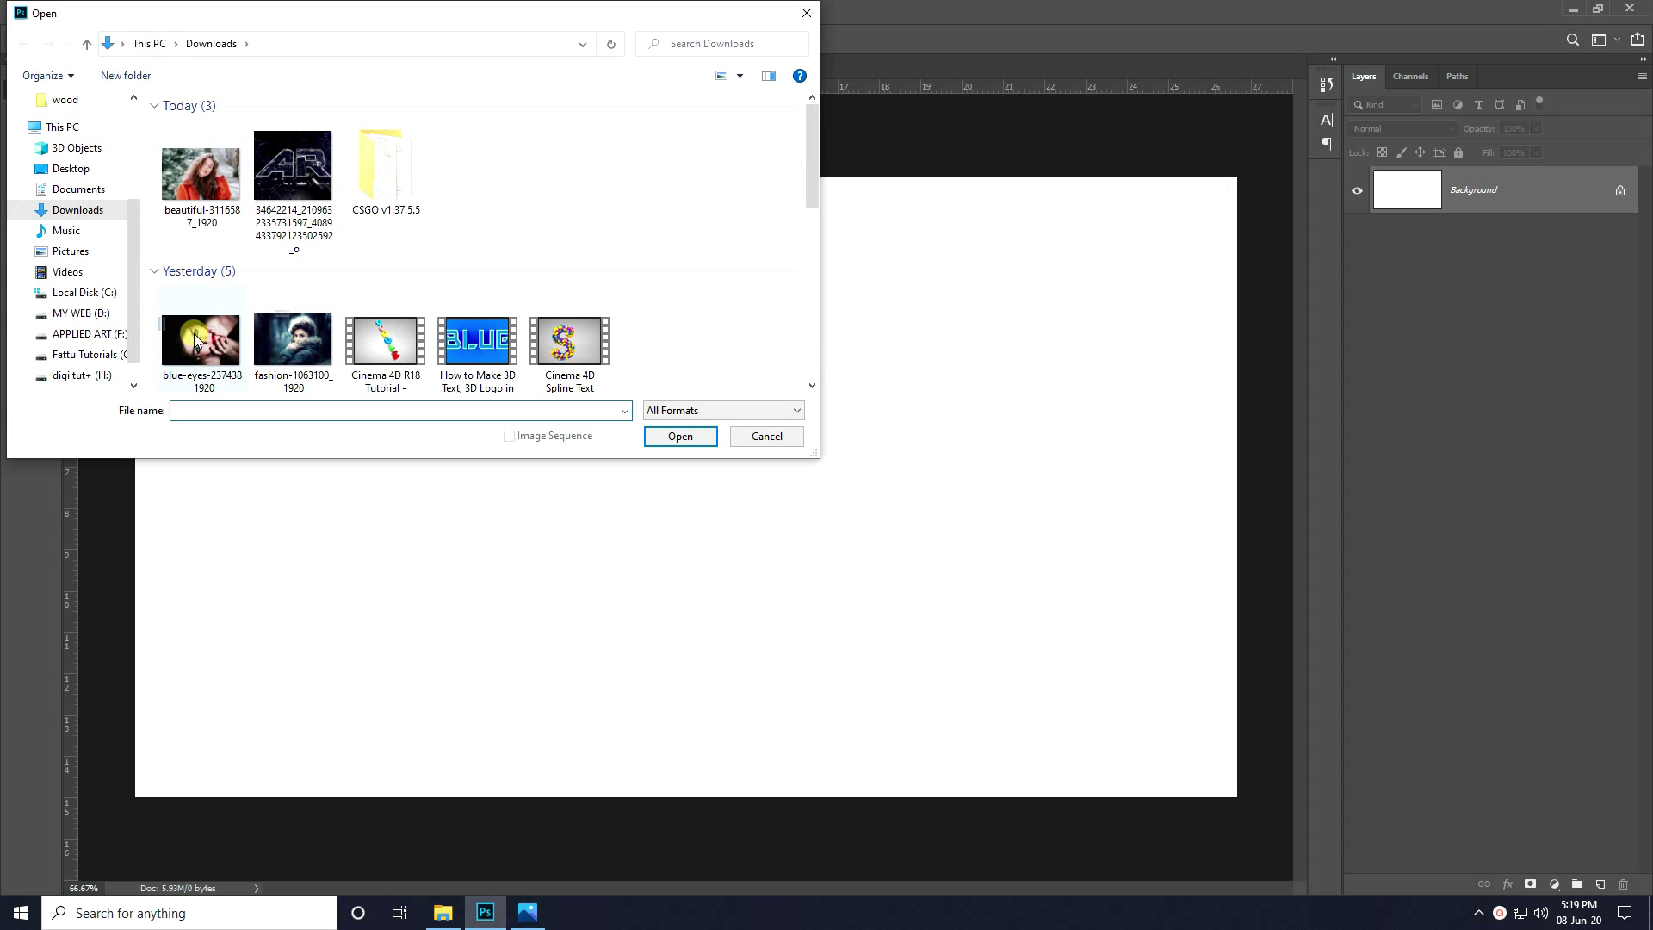
click(294, 340)
click(679, 434)
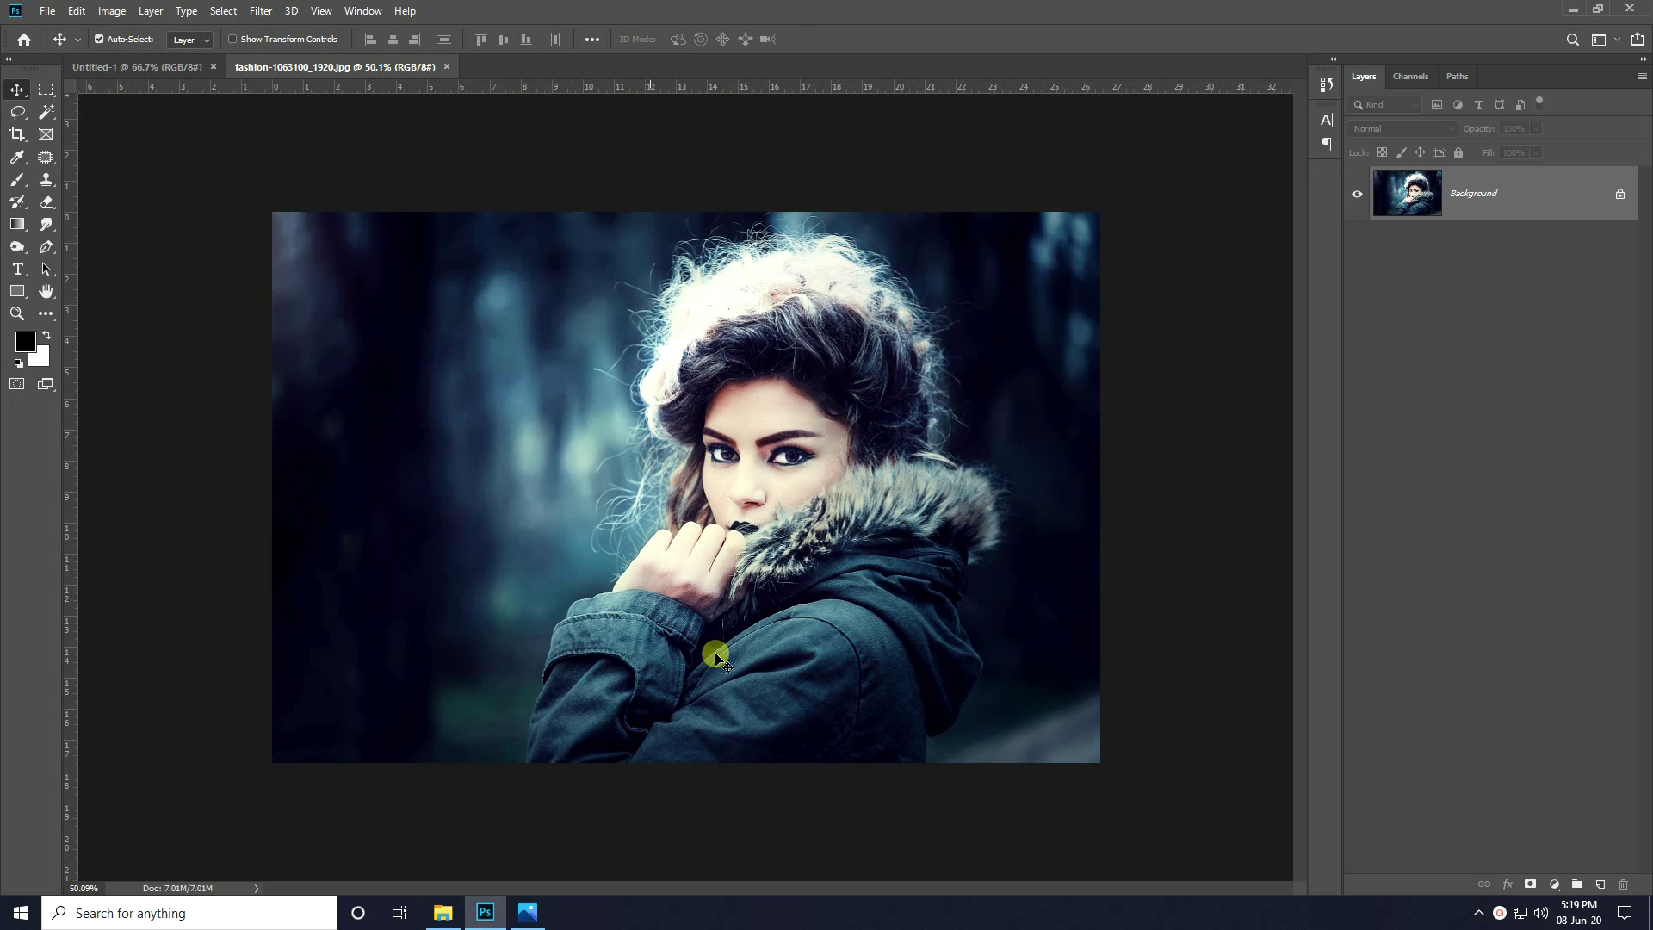
Convert the locked Background layer into an editable Layer 0 through the New Layer dialog
scroll(598, 627, up, 1)
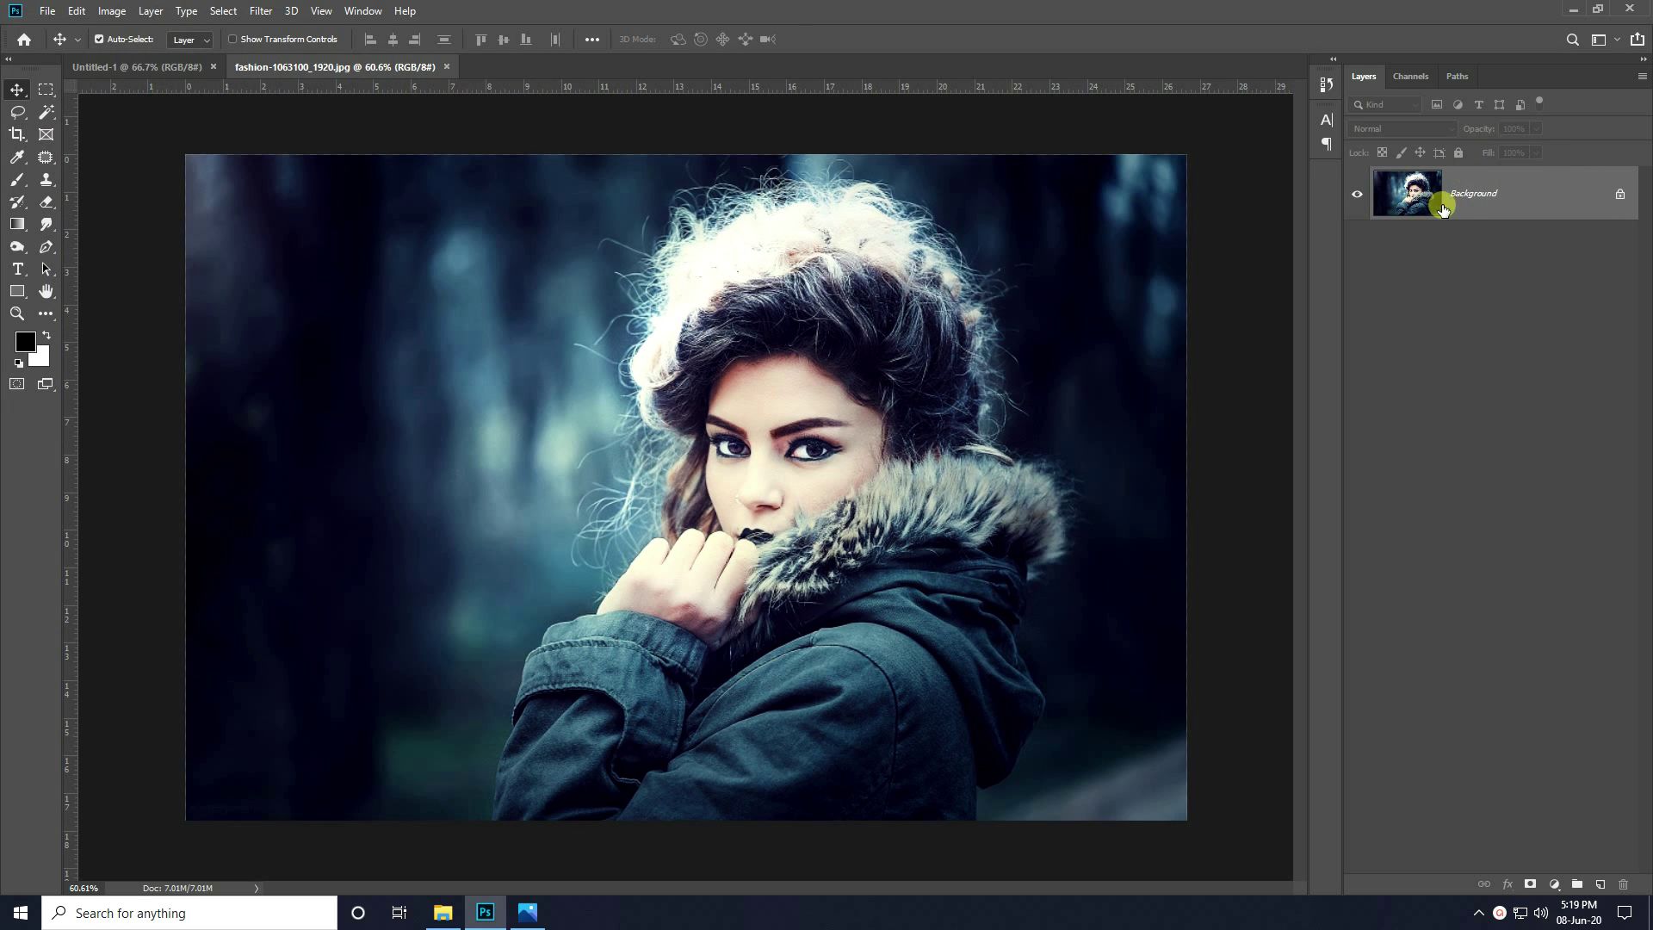
double_click(1502, 198)
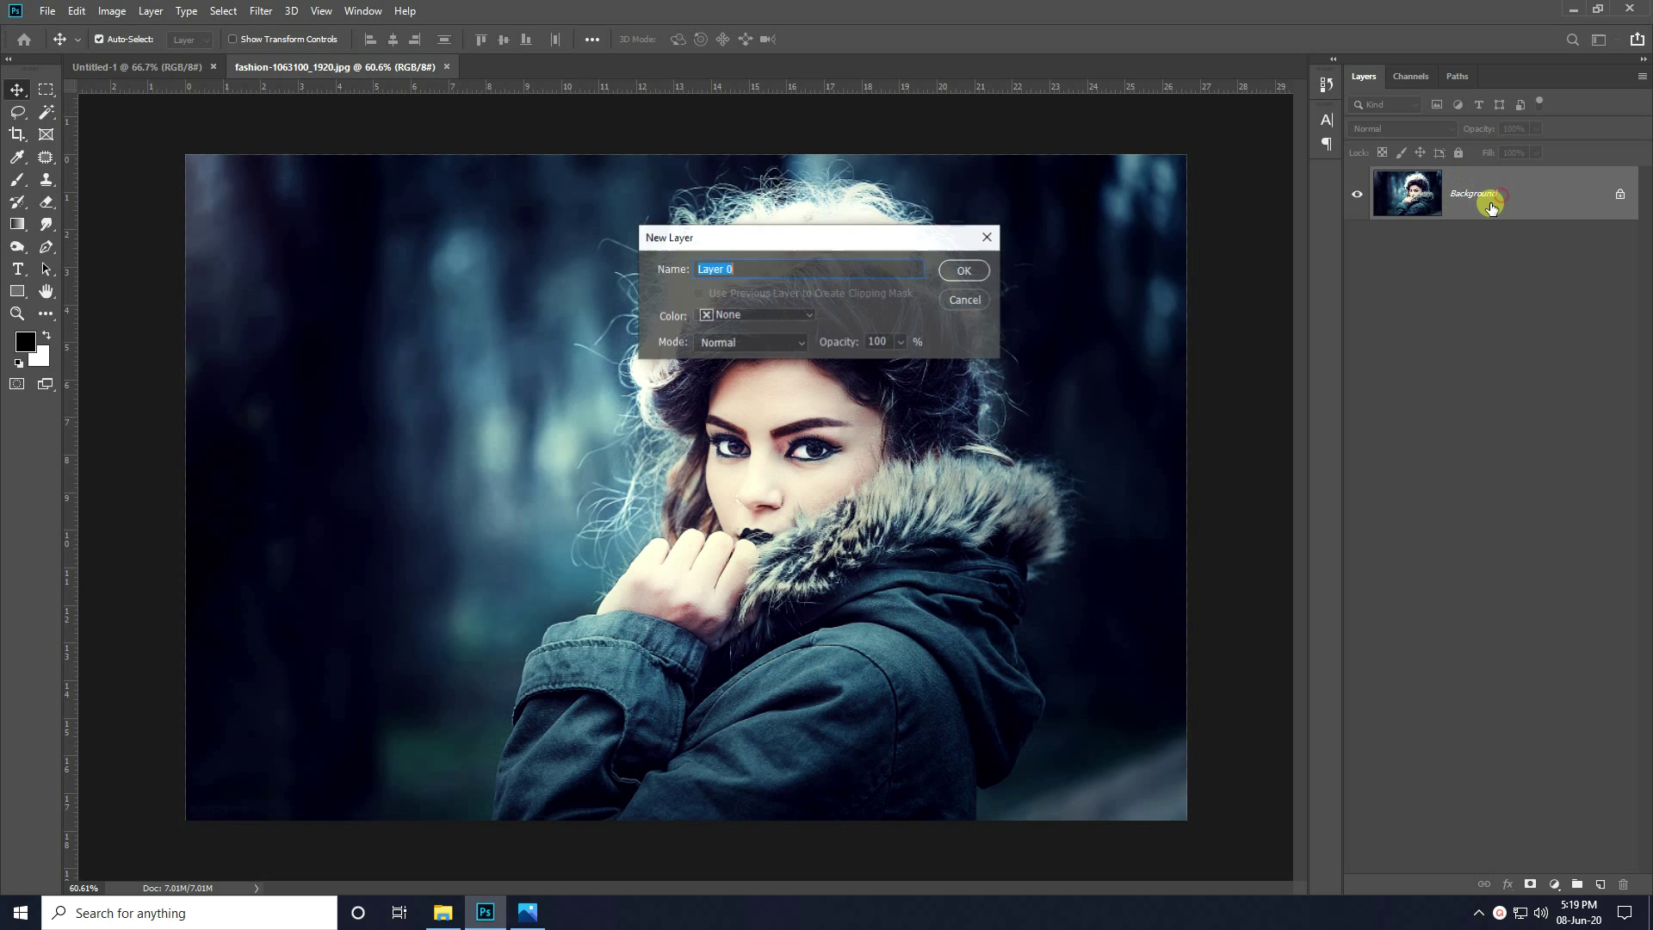
click(969, 267)
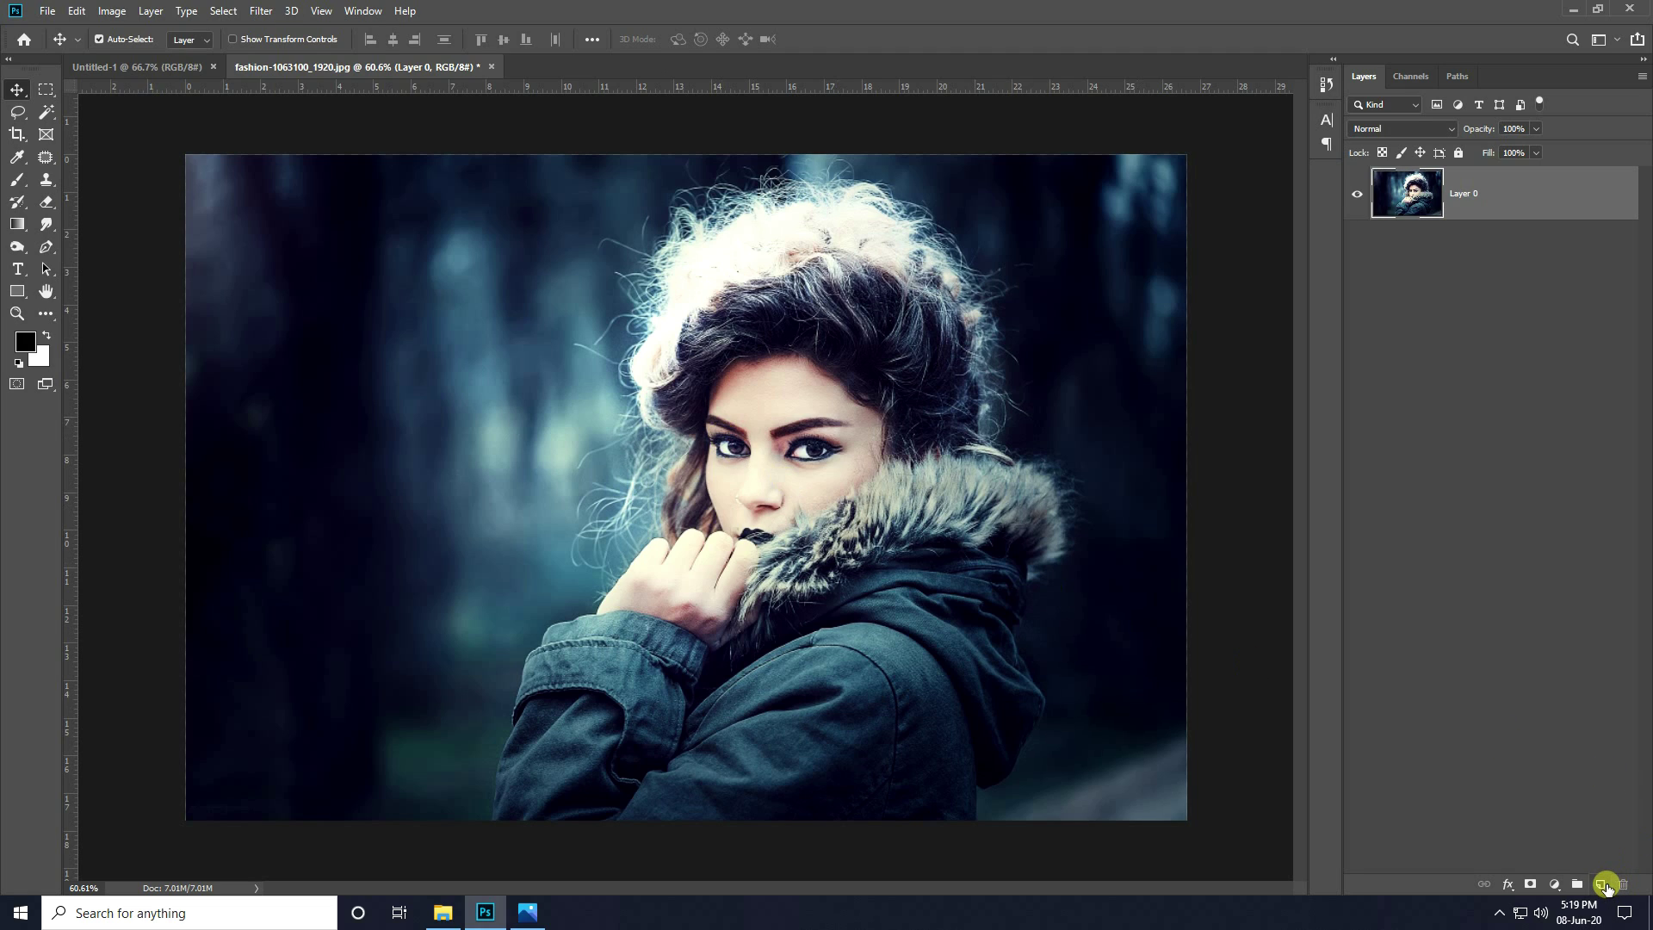
Add Layer 1 below the photo, fill it with solid black, and reselect Layer 0
ctrl+click(1604, 887)
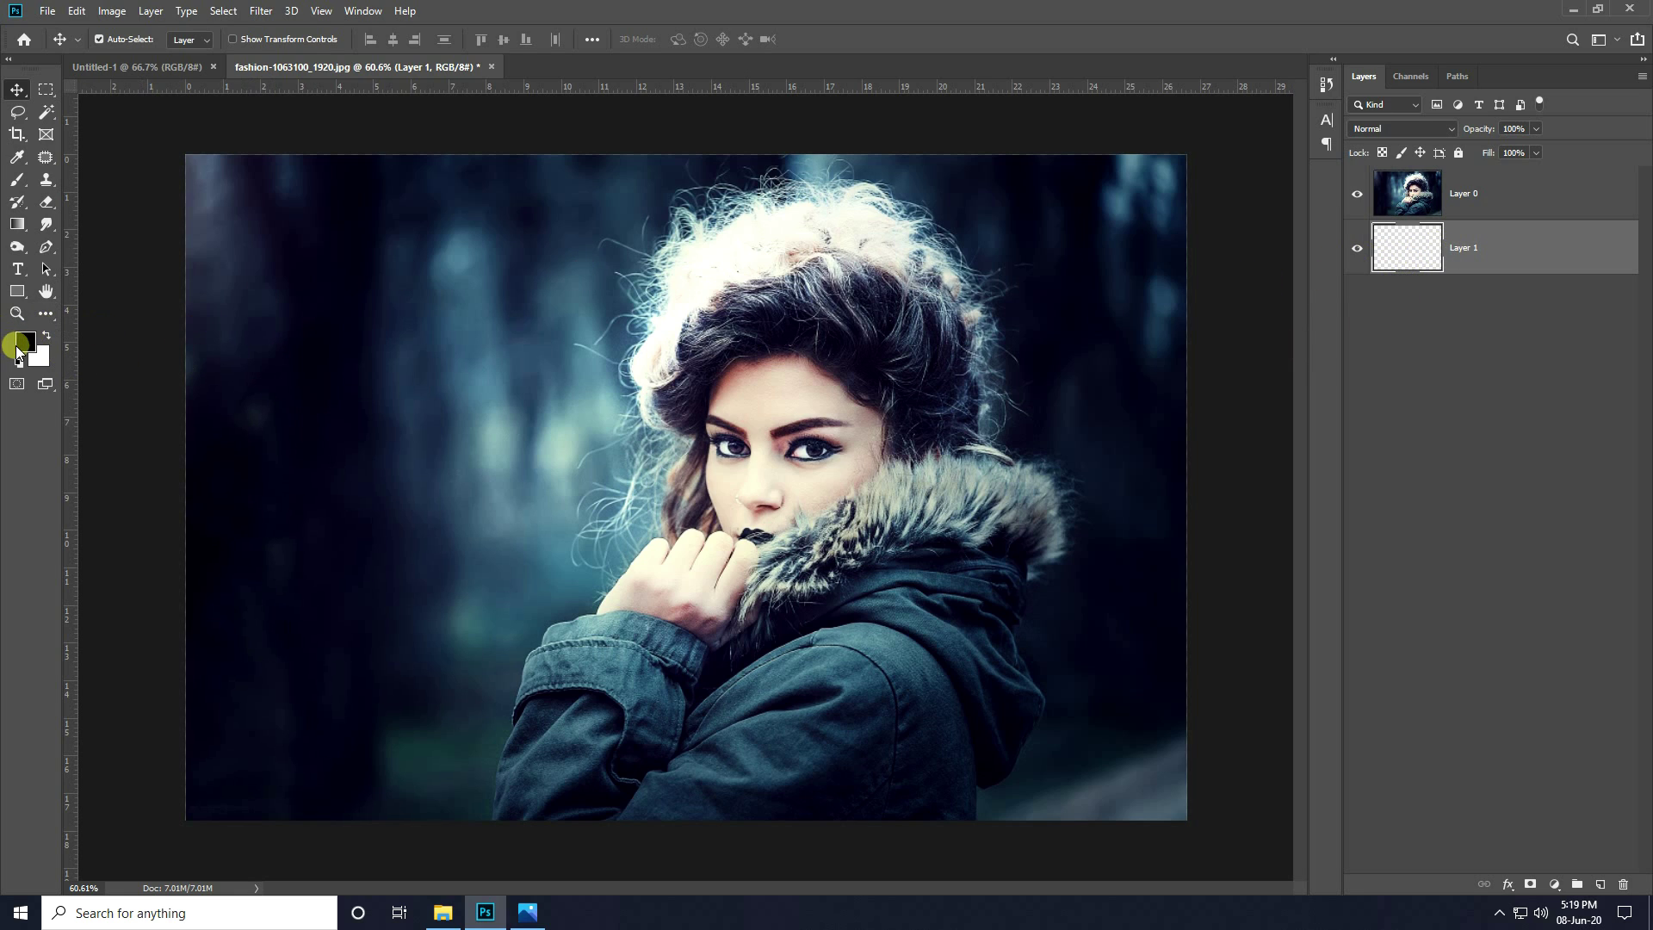
click(22, 343)
drag(844, 425, 777, 505)
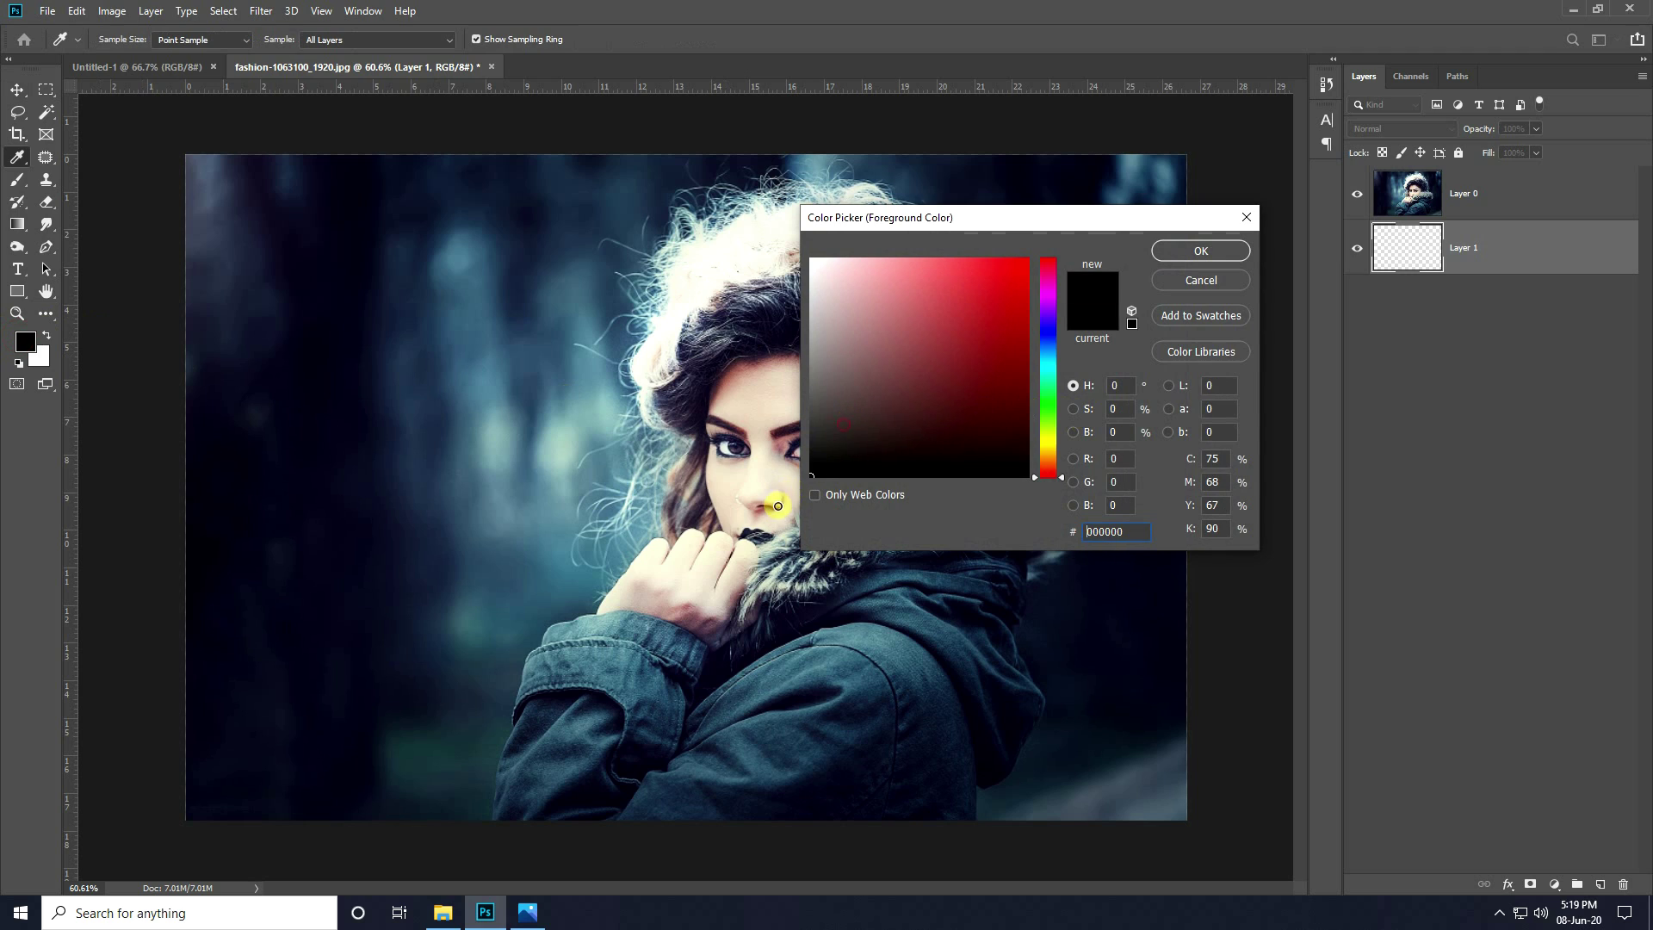
click(1226, 258)
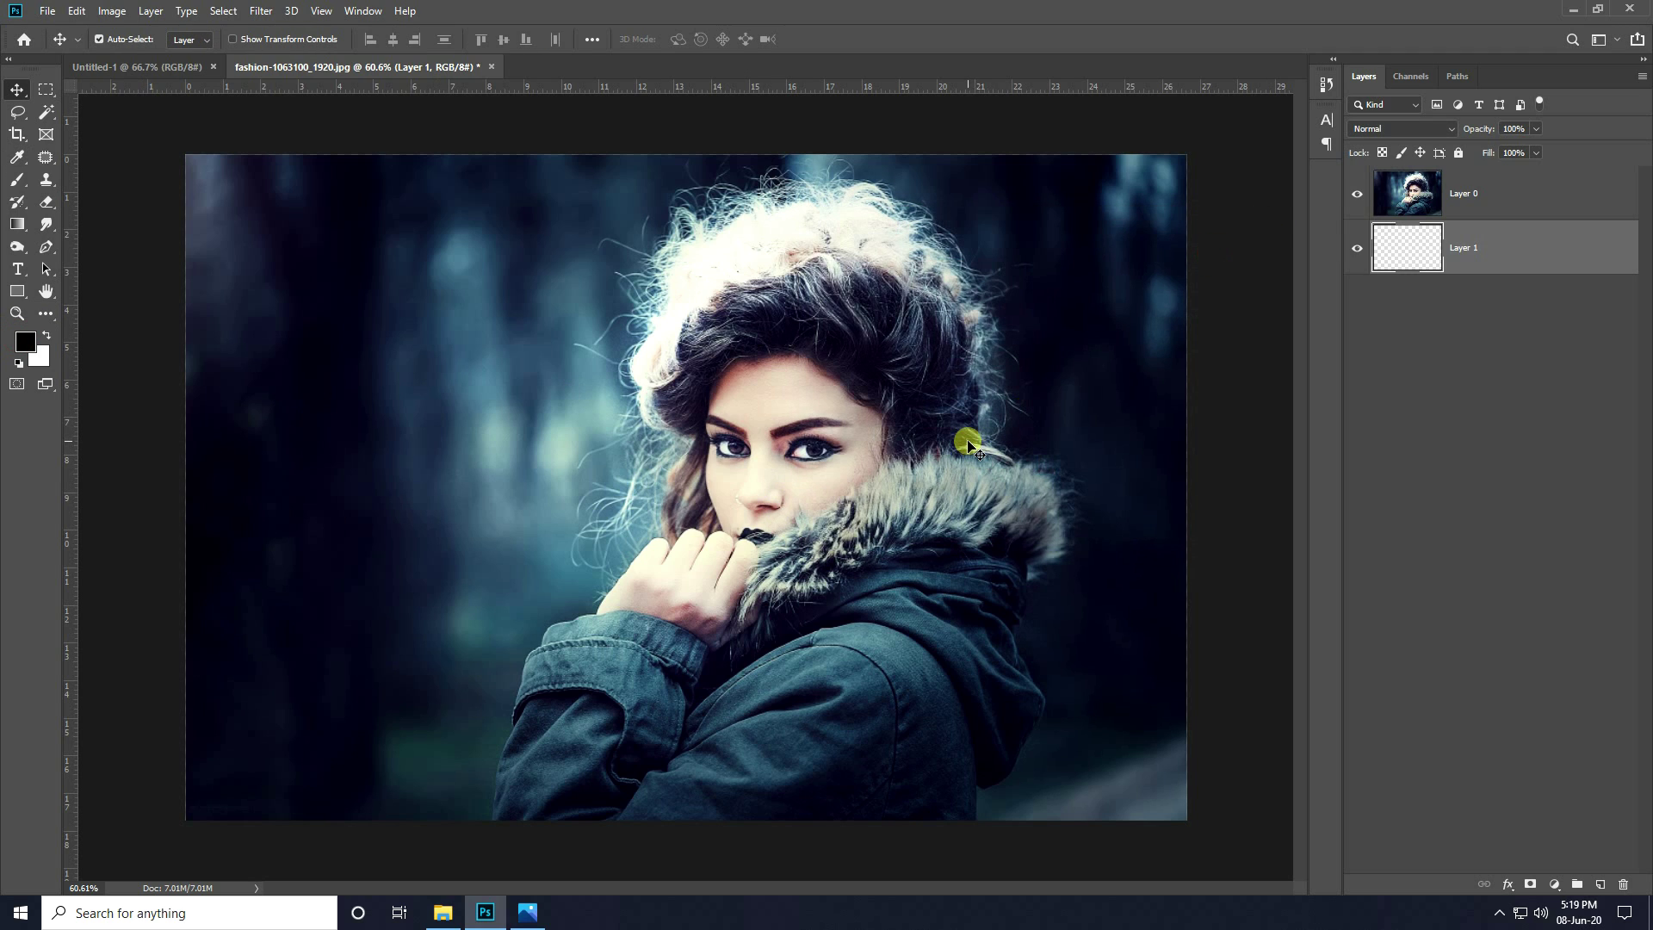
key(alt+BackSpace)
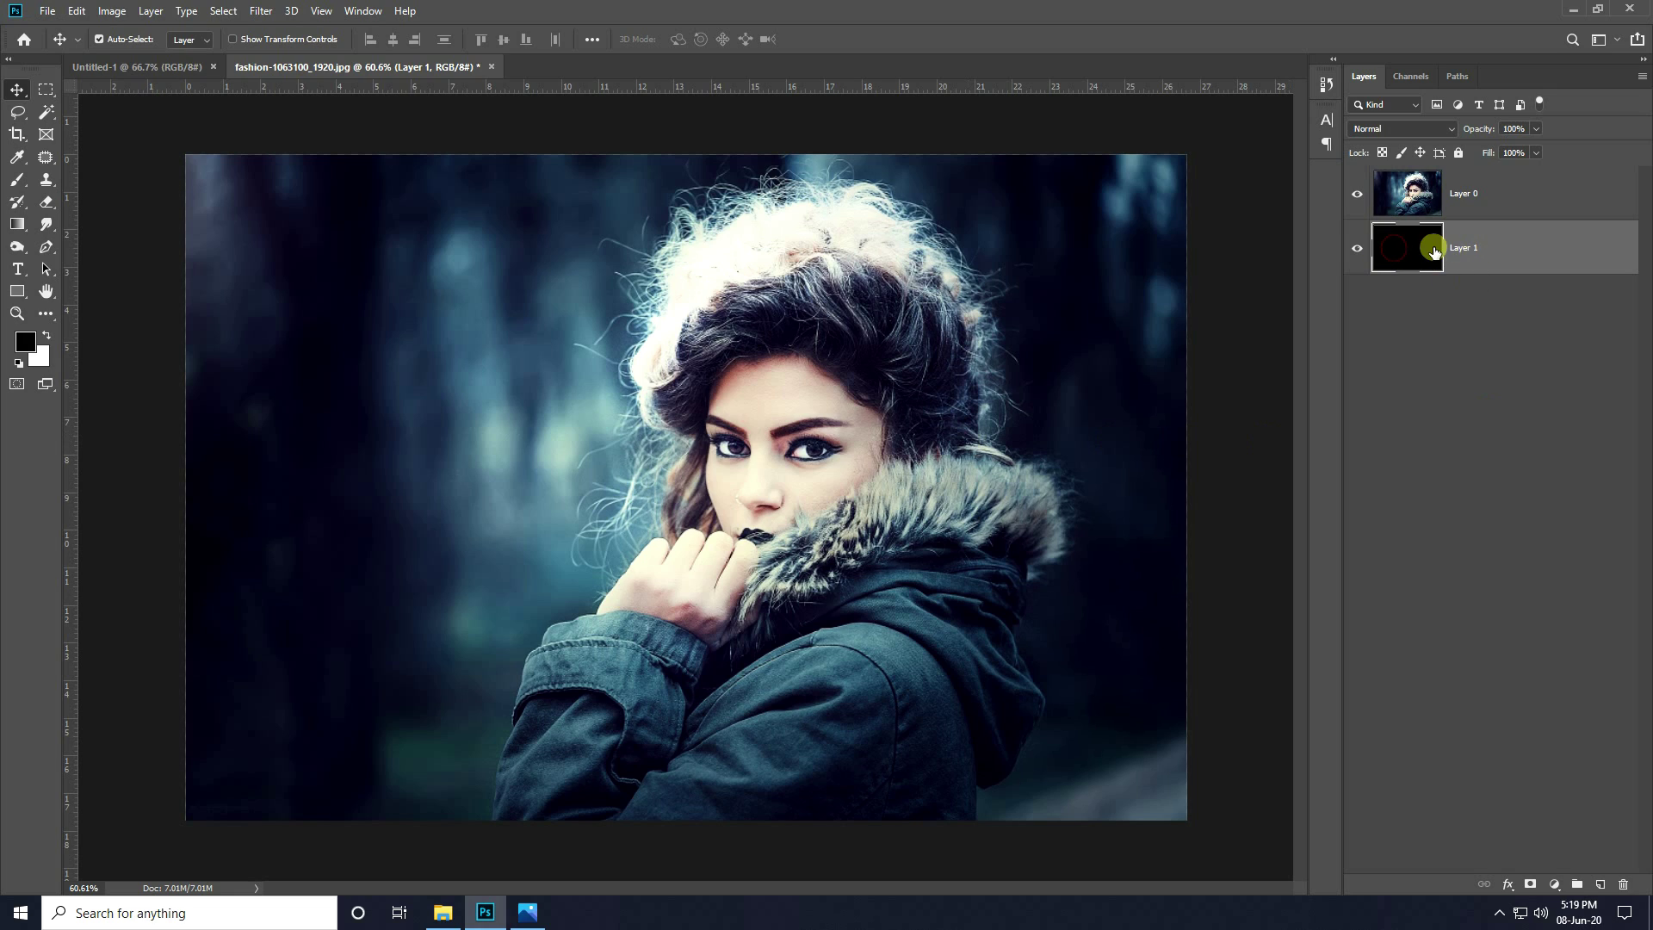
click(1404, 191)
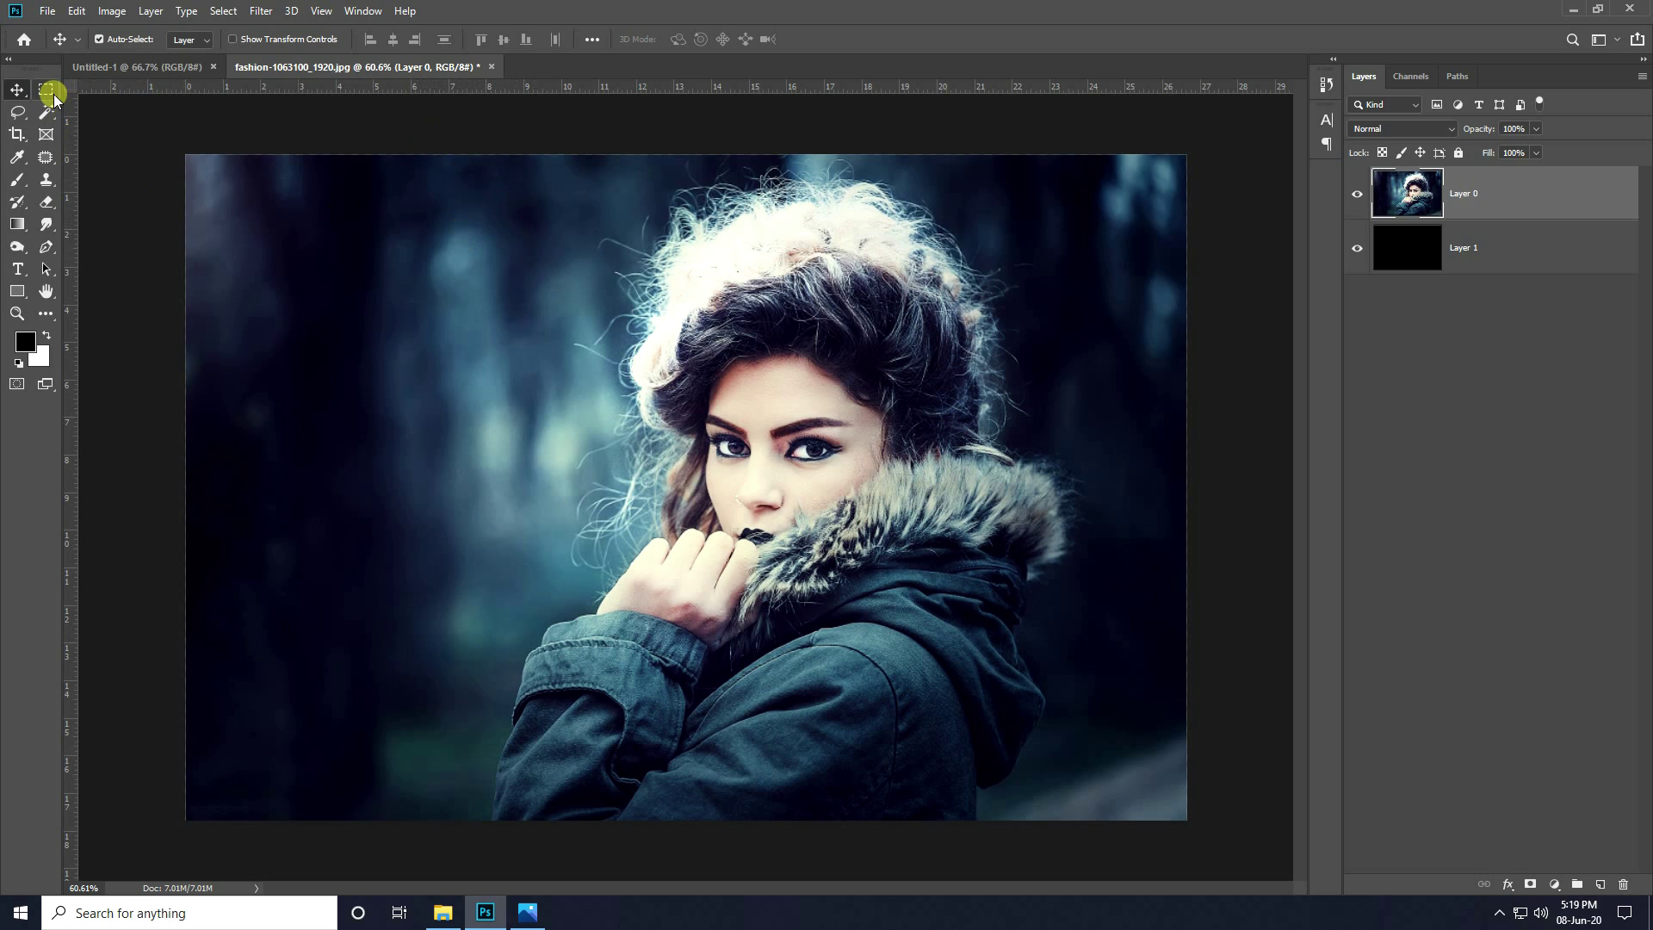
Cut a full-height vertical strip onto Layer 2 with the Rectangular Marquee and hide it
drag(53, 97, 101, 87)
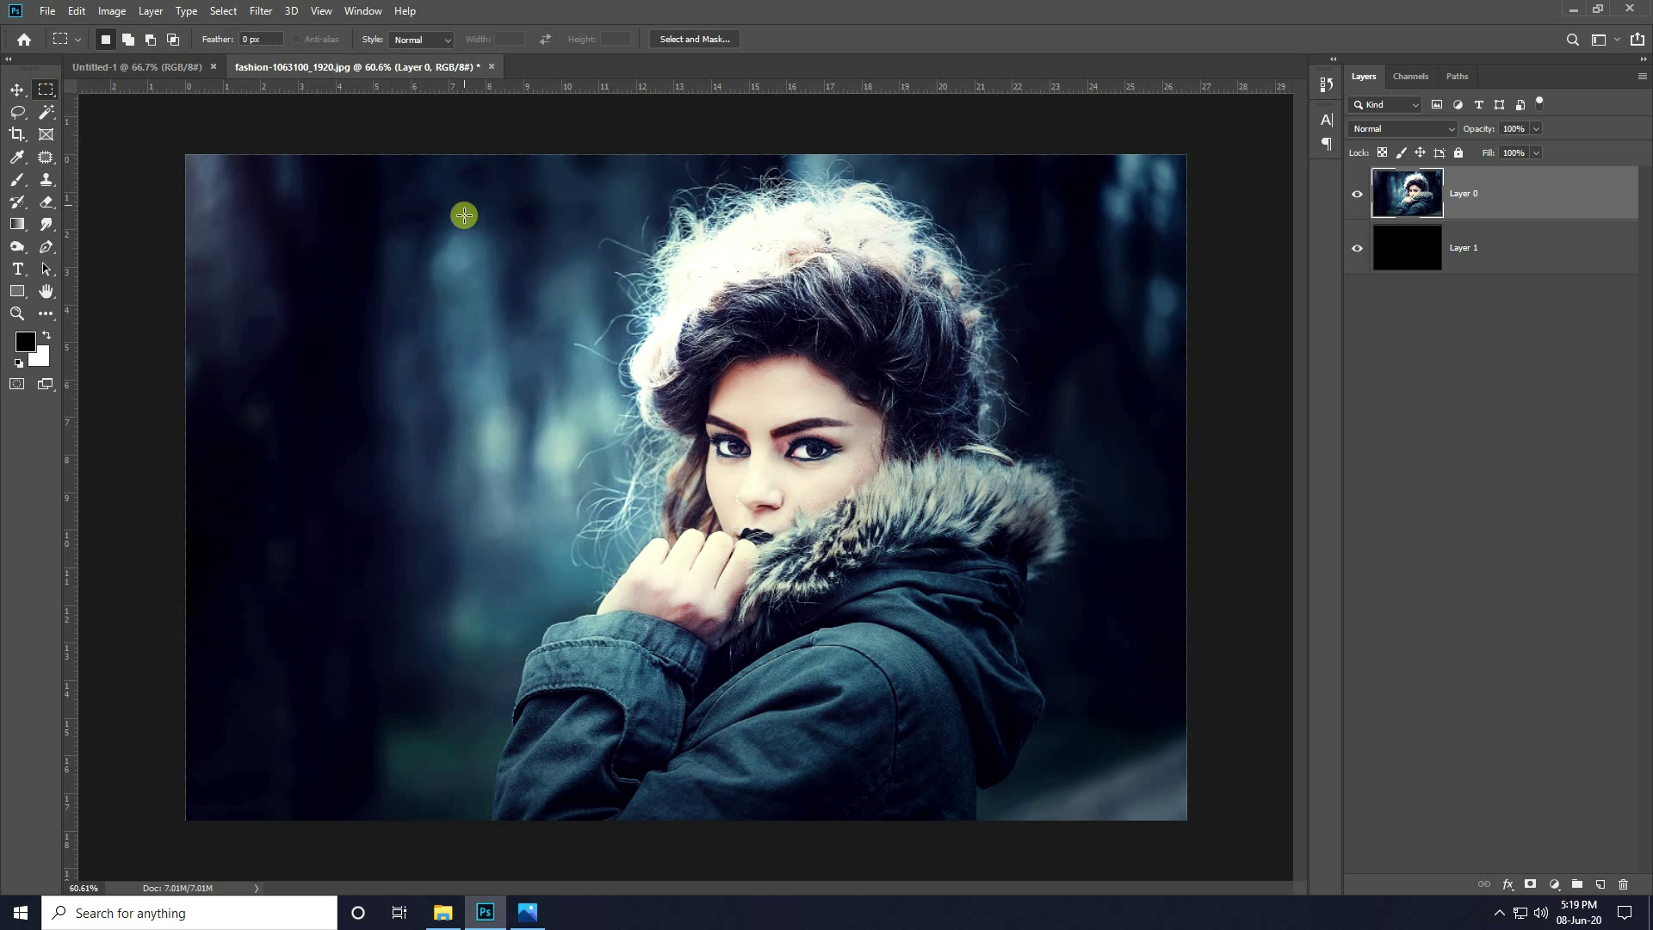
drag(468, 133, 571, 857)
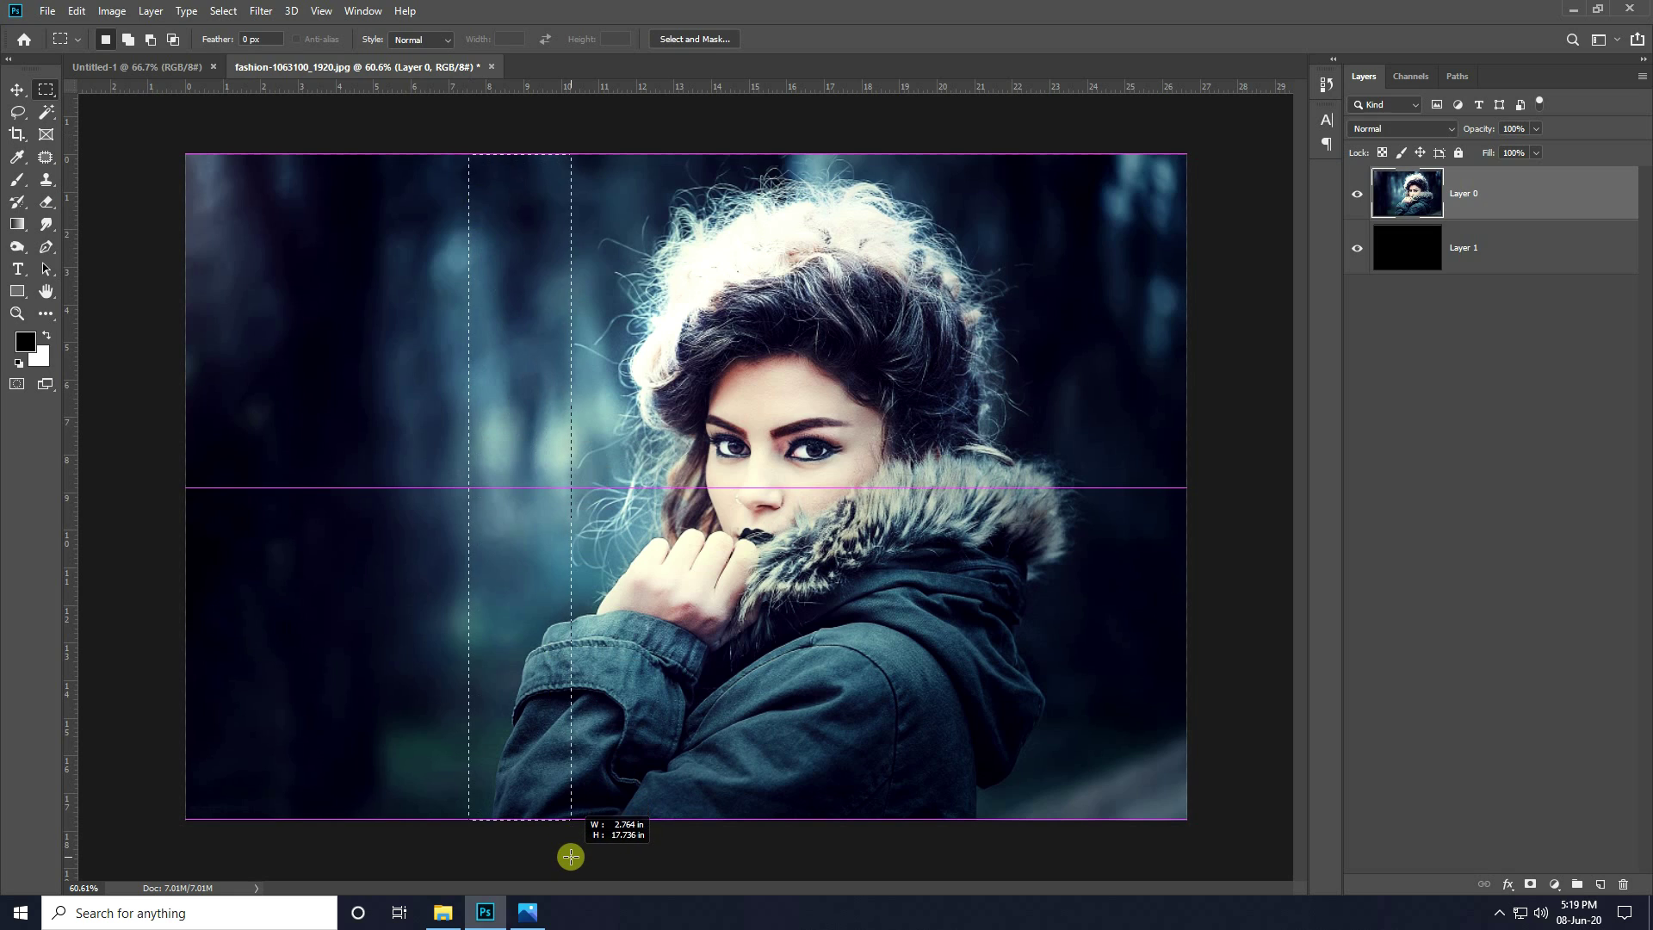
right_click(524, 414)
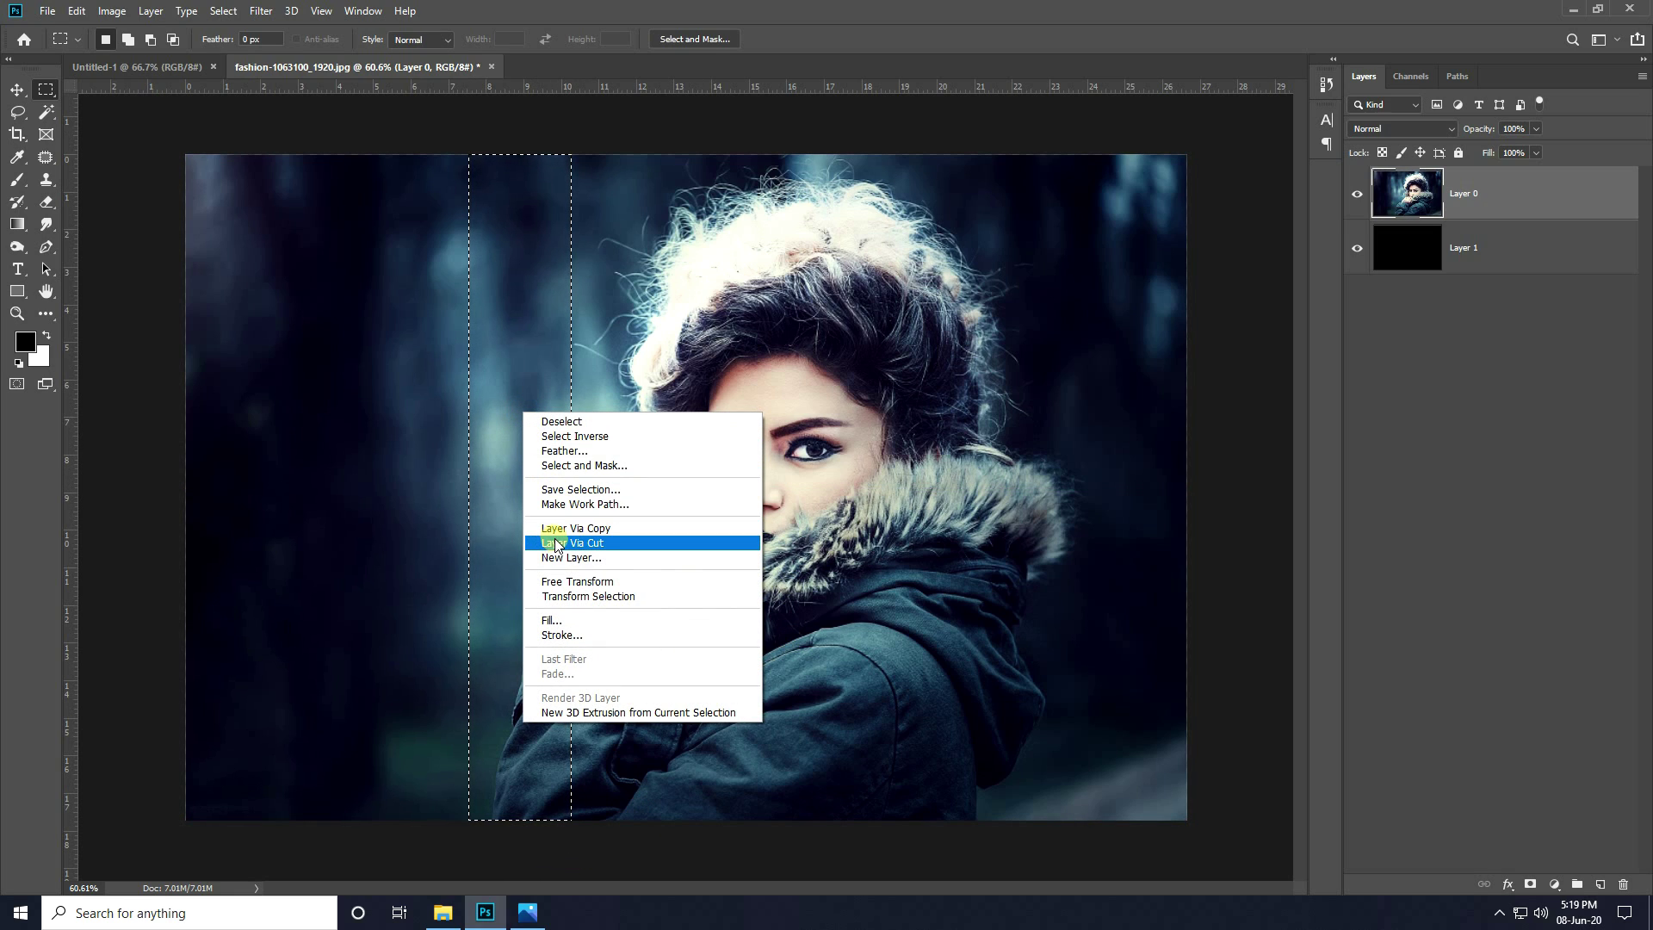
click(607, 543)
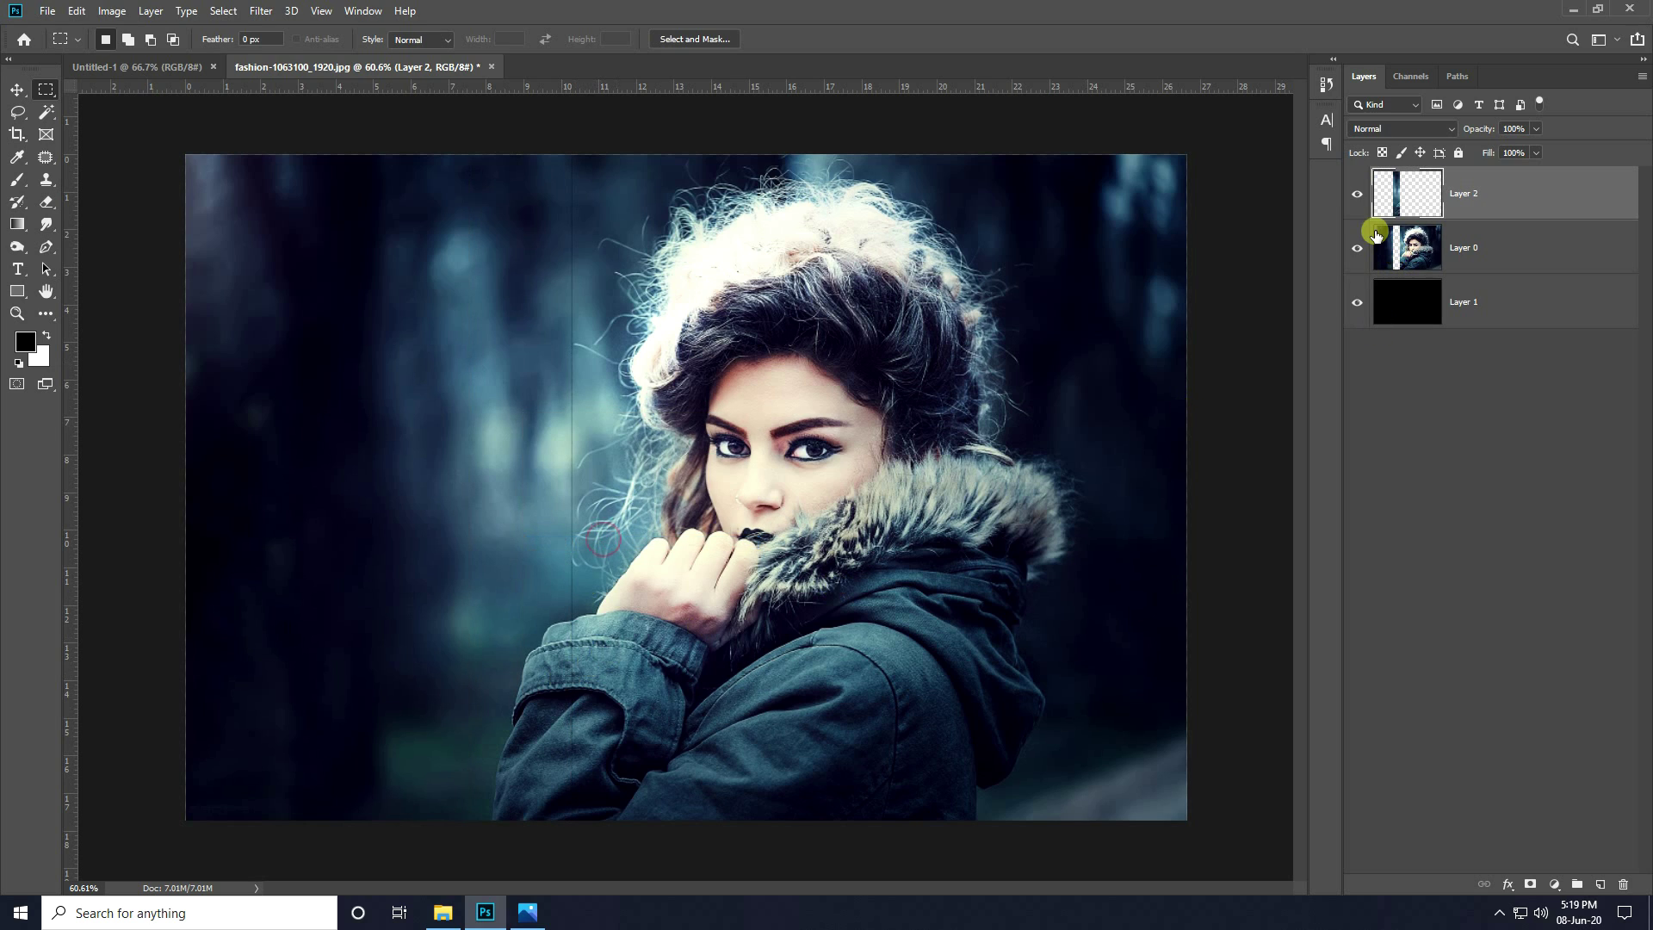
click(1355, 248)
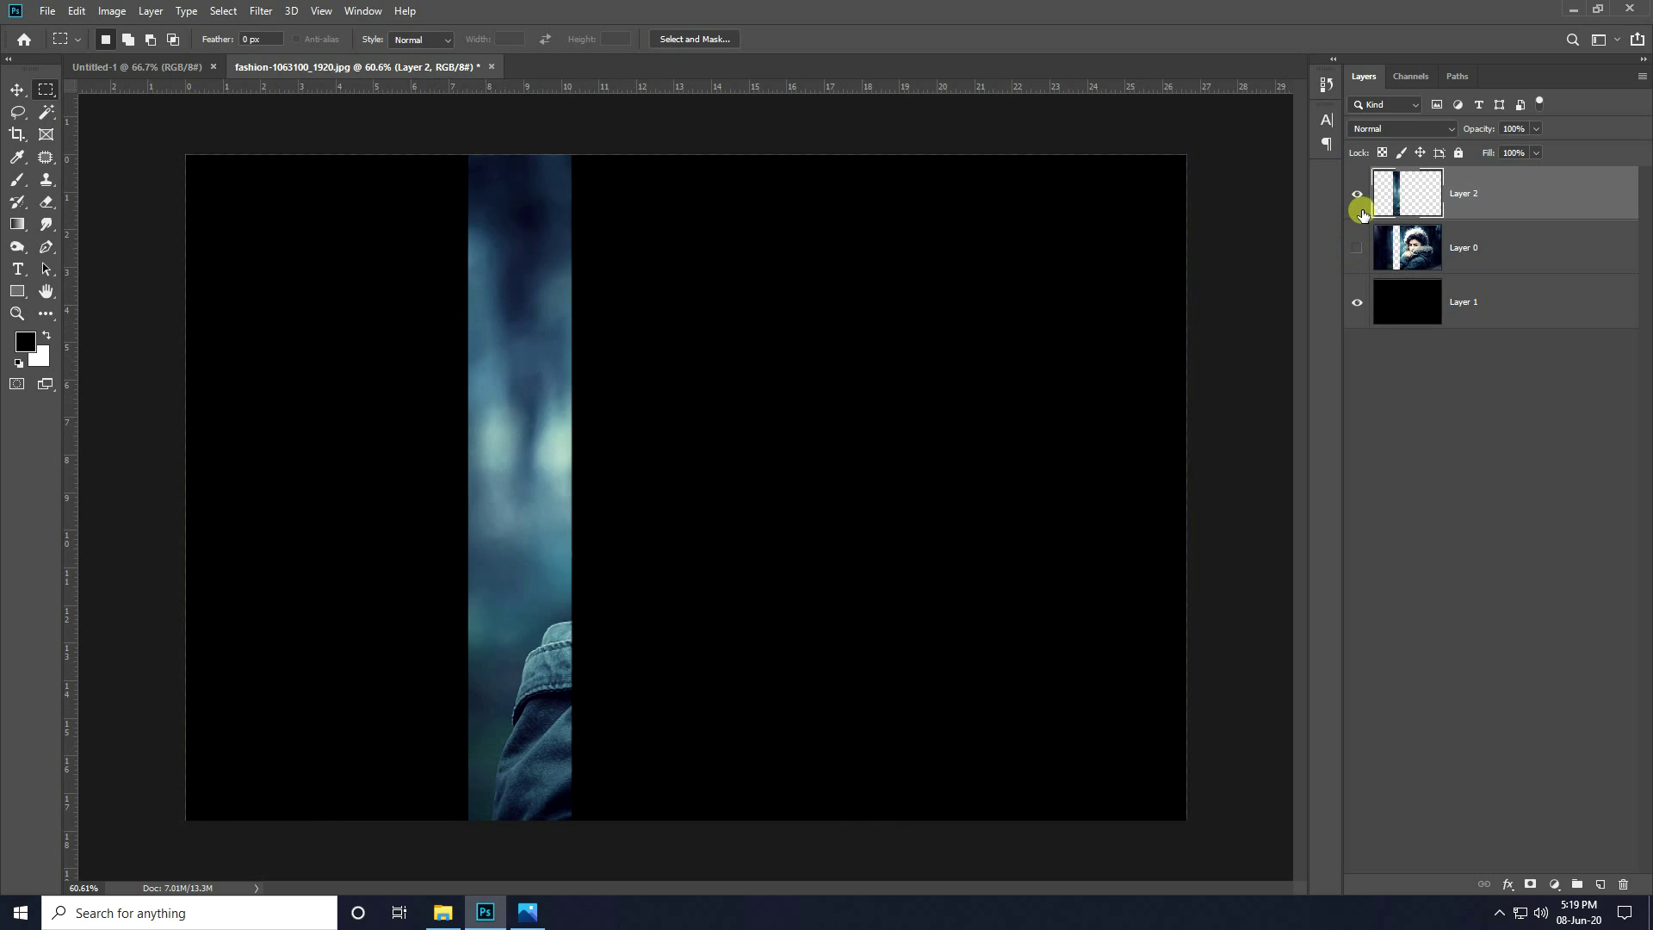
click(1357, 195)
click(1359, 250)
click(1488, 250)
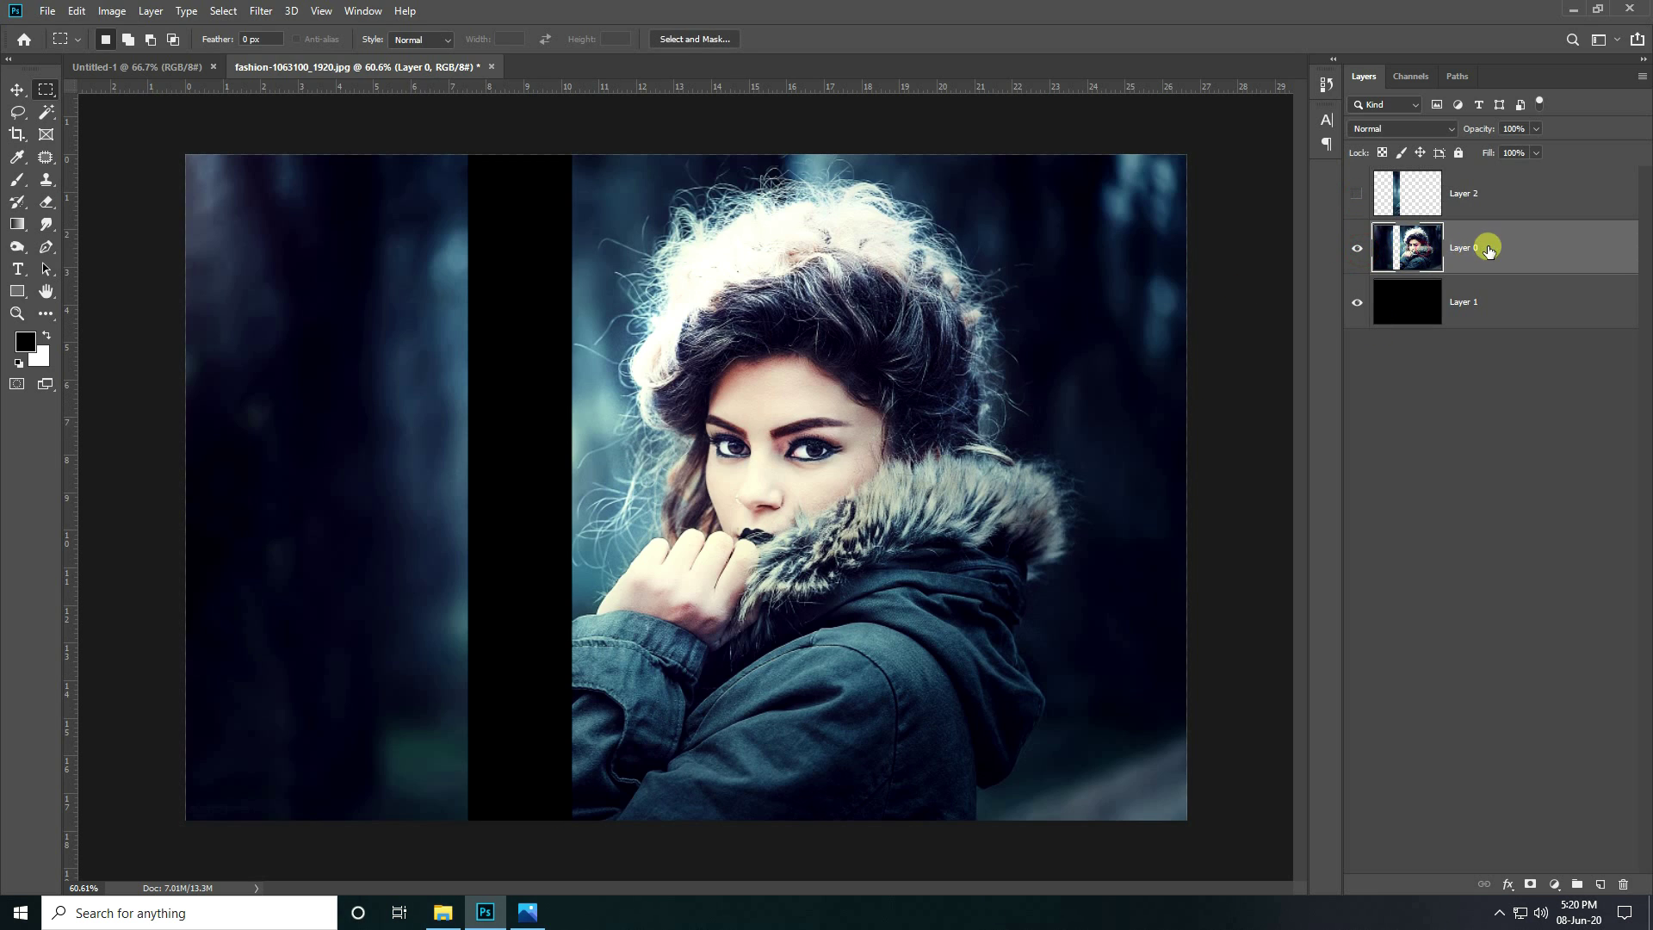
Cut the adjacent vertical strip onto Layer 3 and hide it
drag(577, 137, 620, 831)
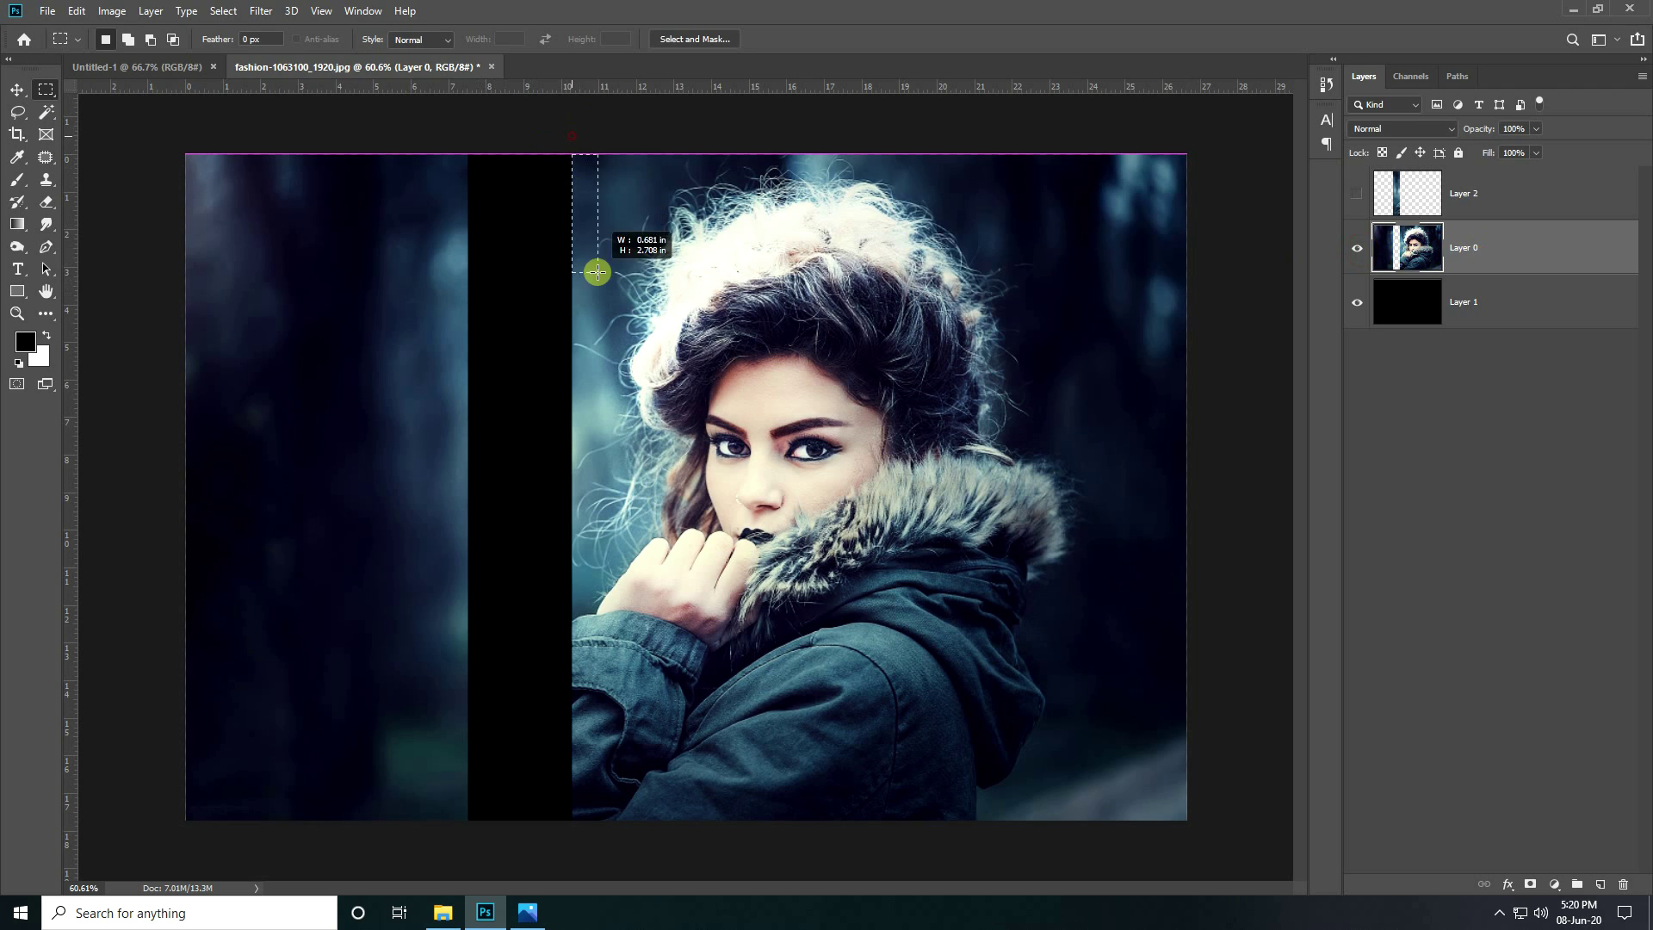
drag(563, 113, 669, 844)
right_click(632, 371)
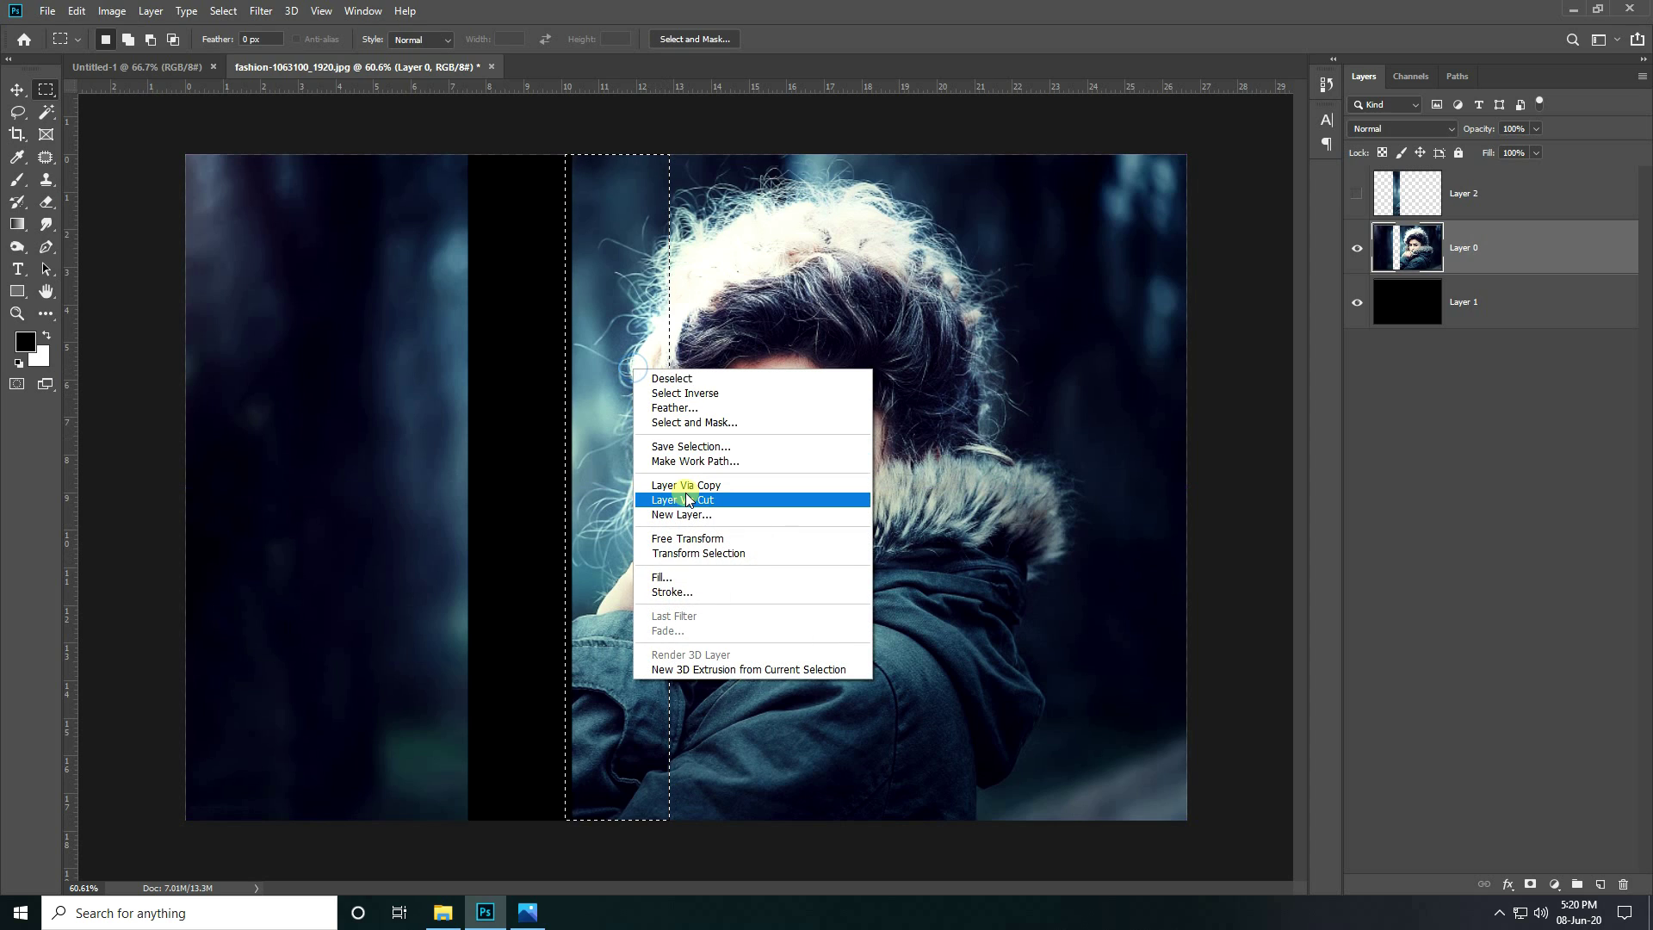
click(720, 499)
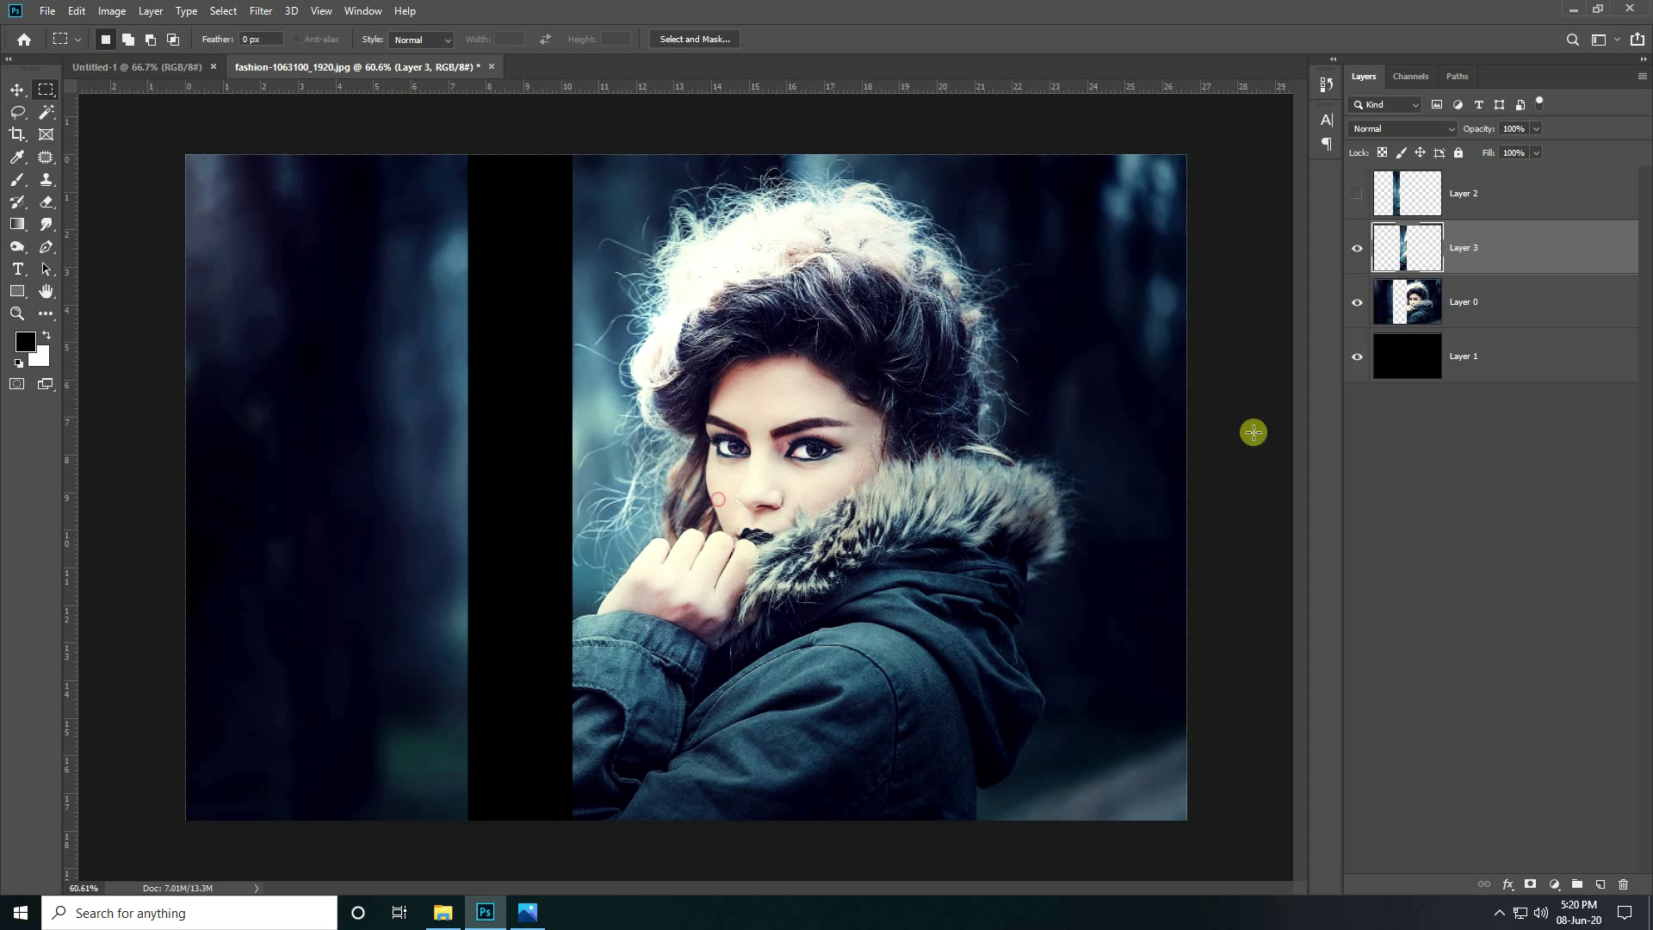
click(1355, 265)
Cut the face strip and the next strip onto Layers 4 and 5, hiding each
click(1432, 301)
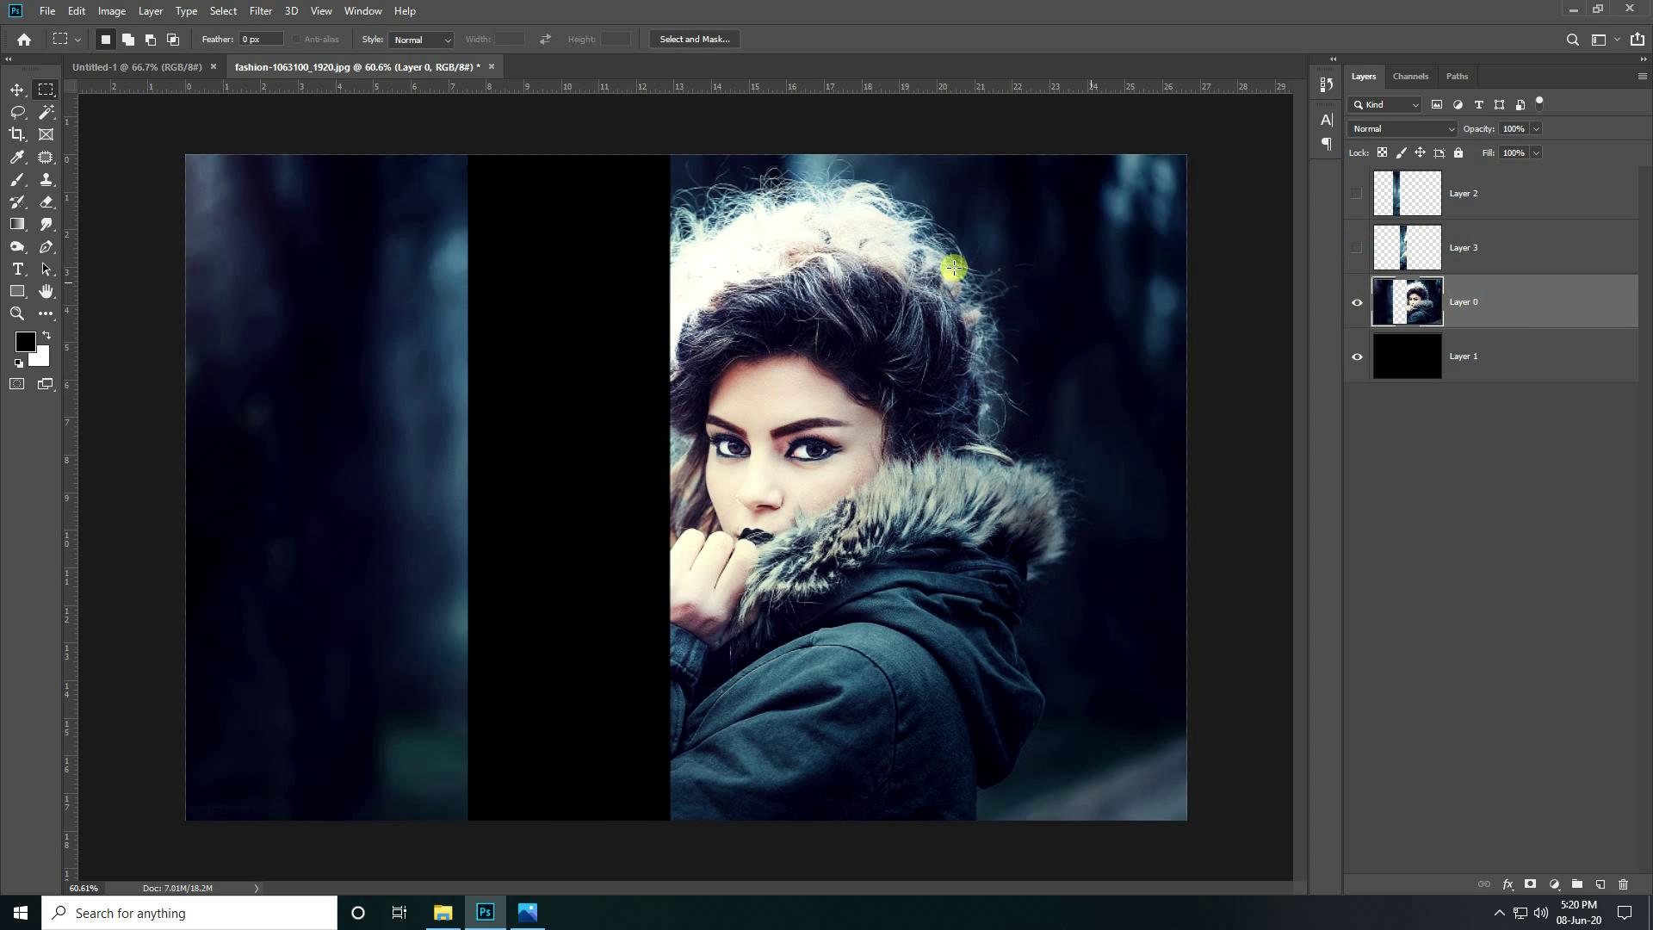
drag(662, 128, 769, 846)
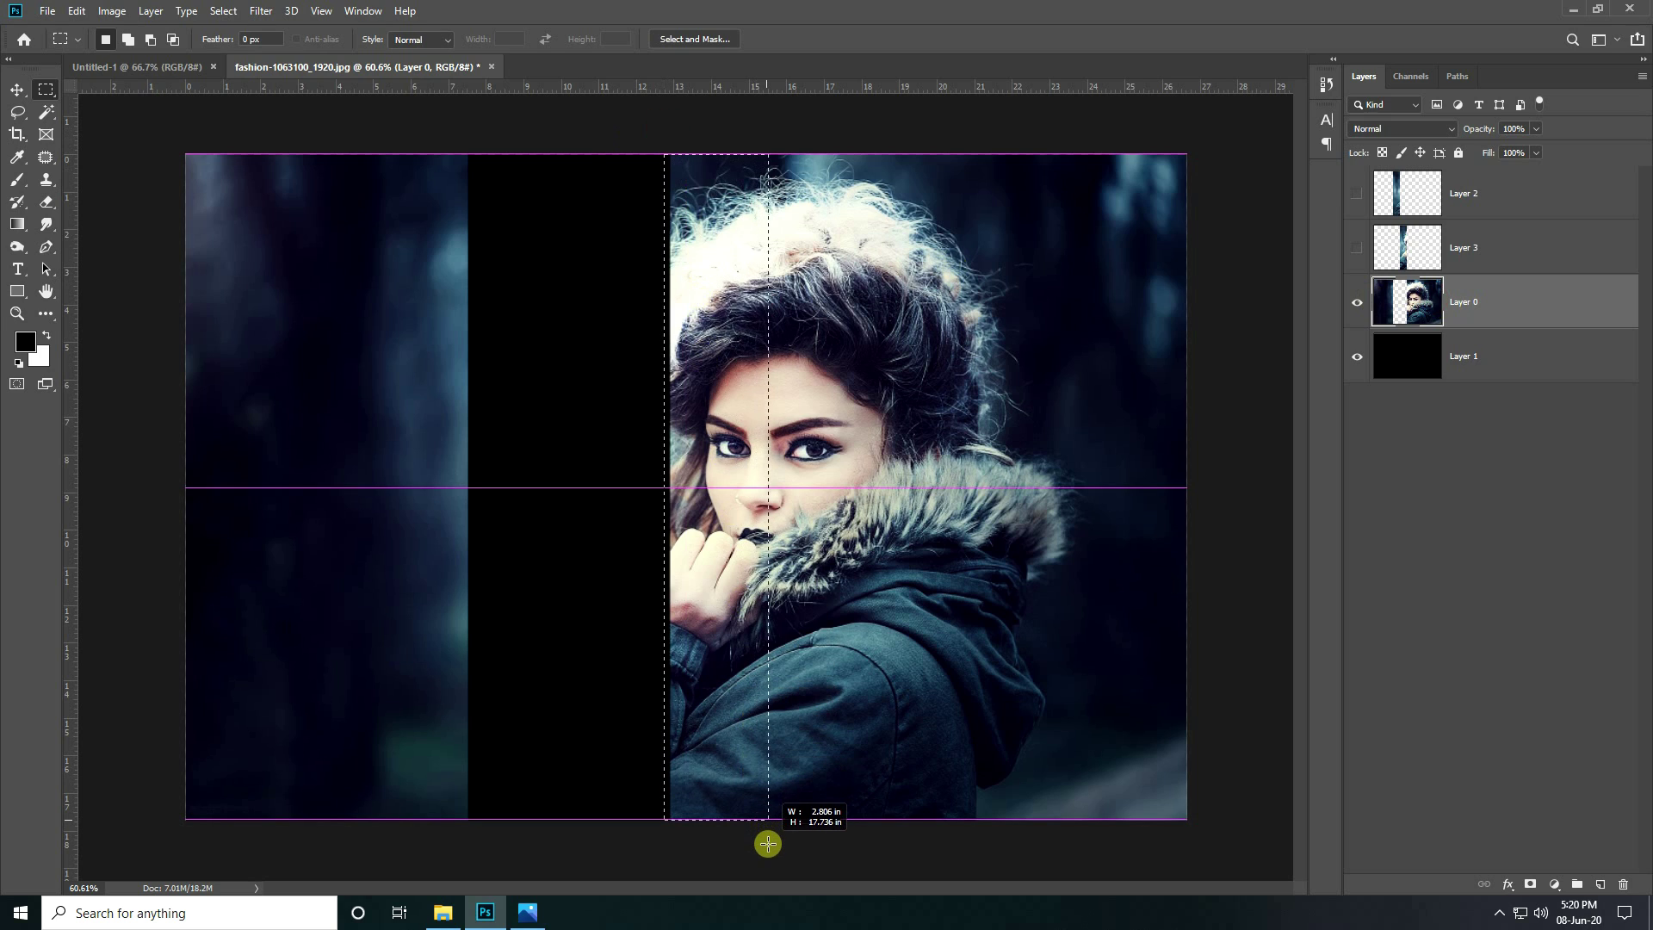
drag(768, 847, 768, 846)
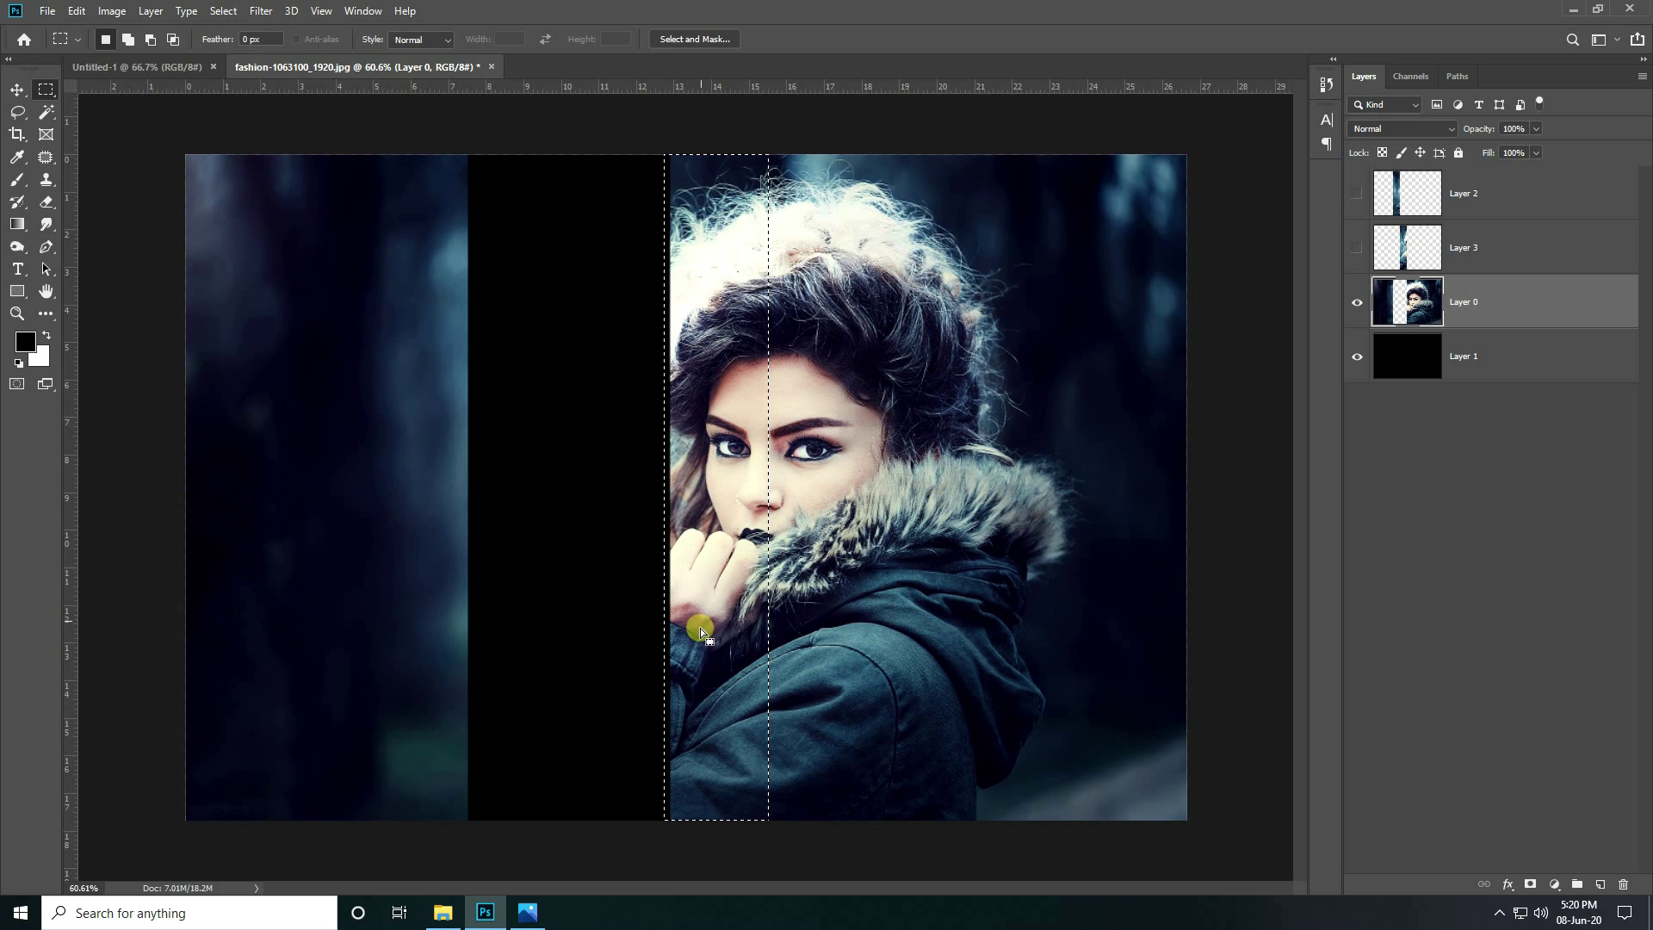
right_click(713, 303)
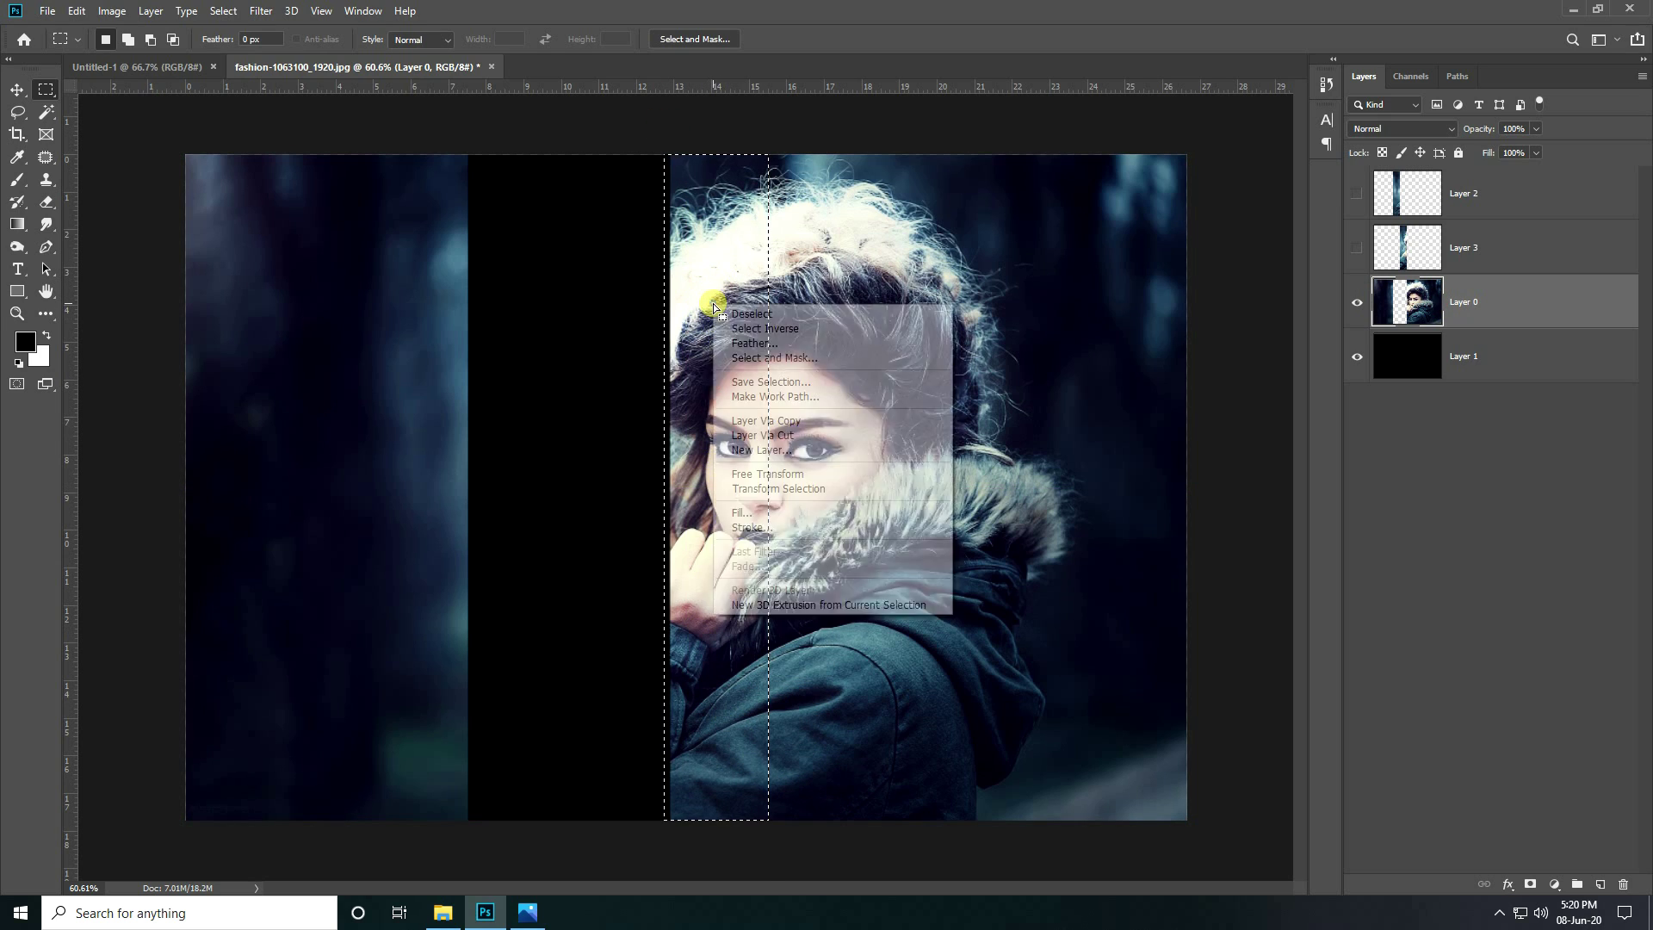
click(818, 433)
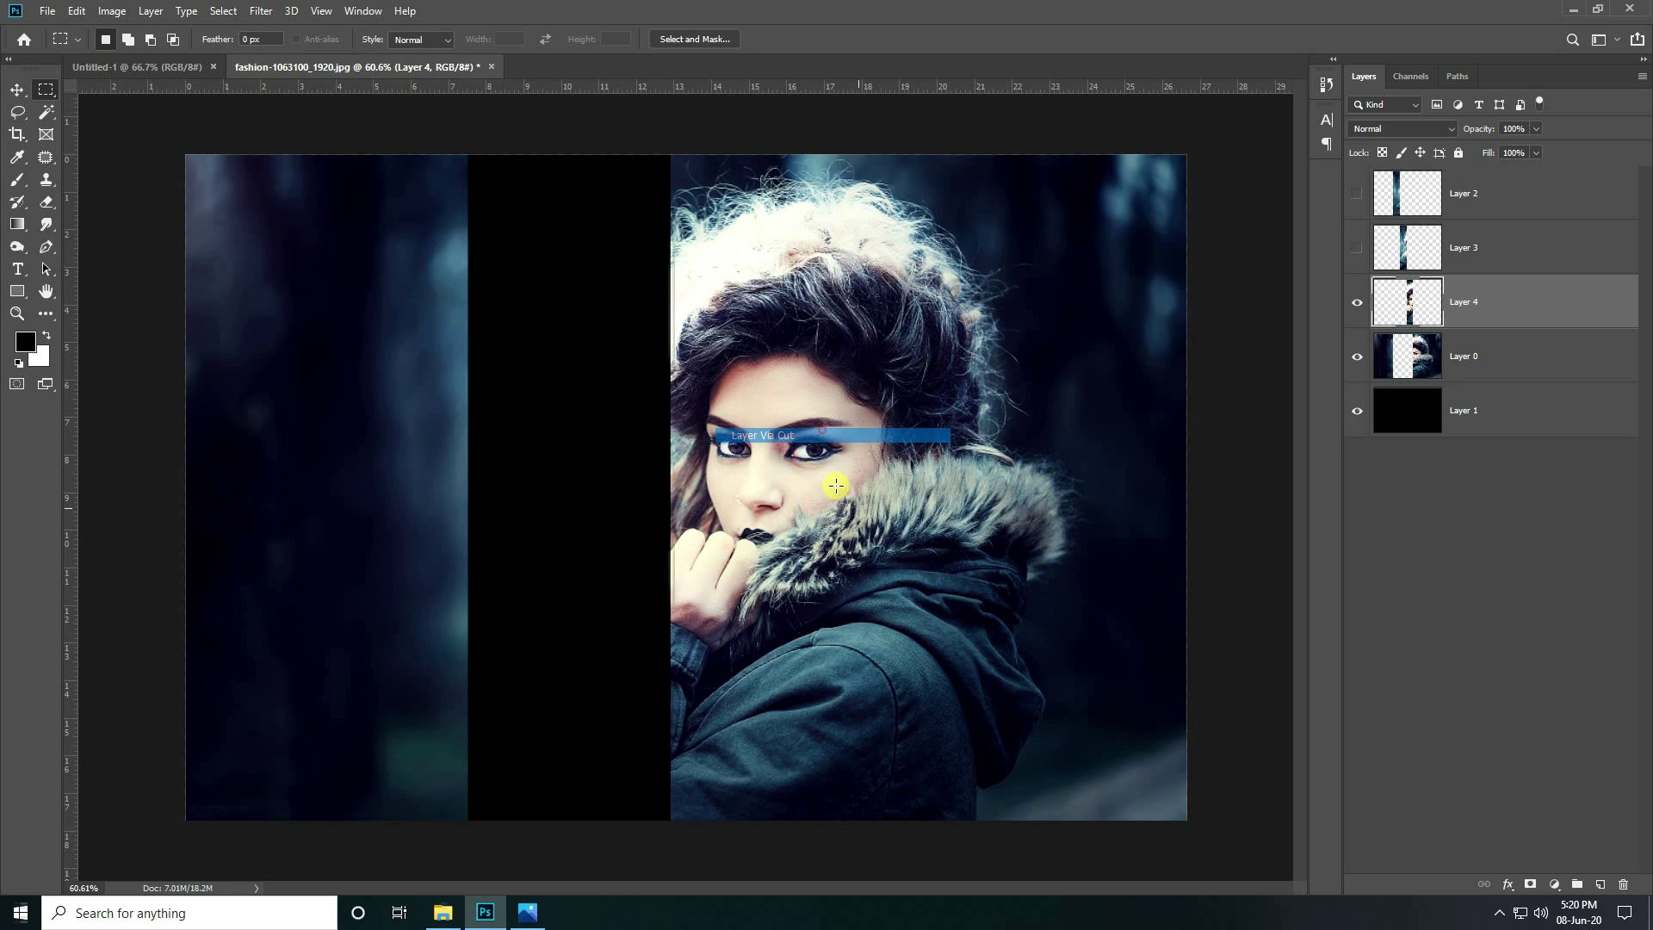
click(1355, 312)
click(1412, 356)
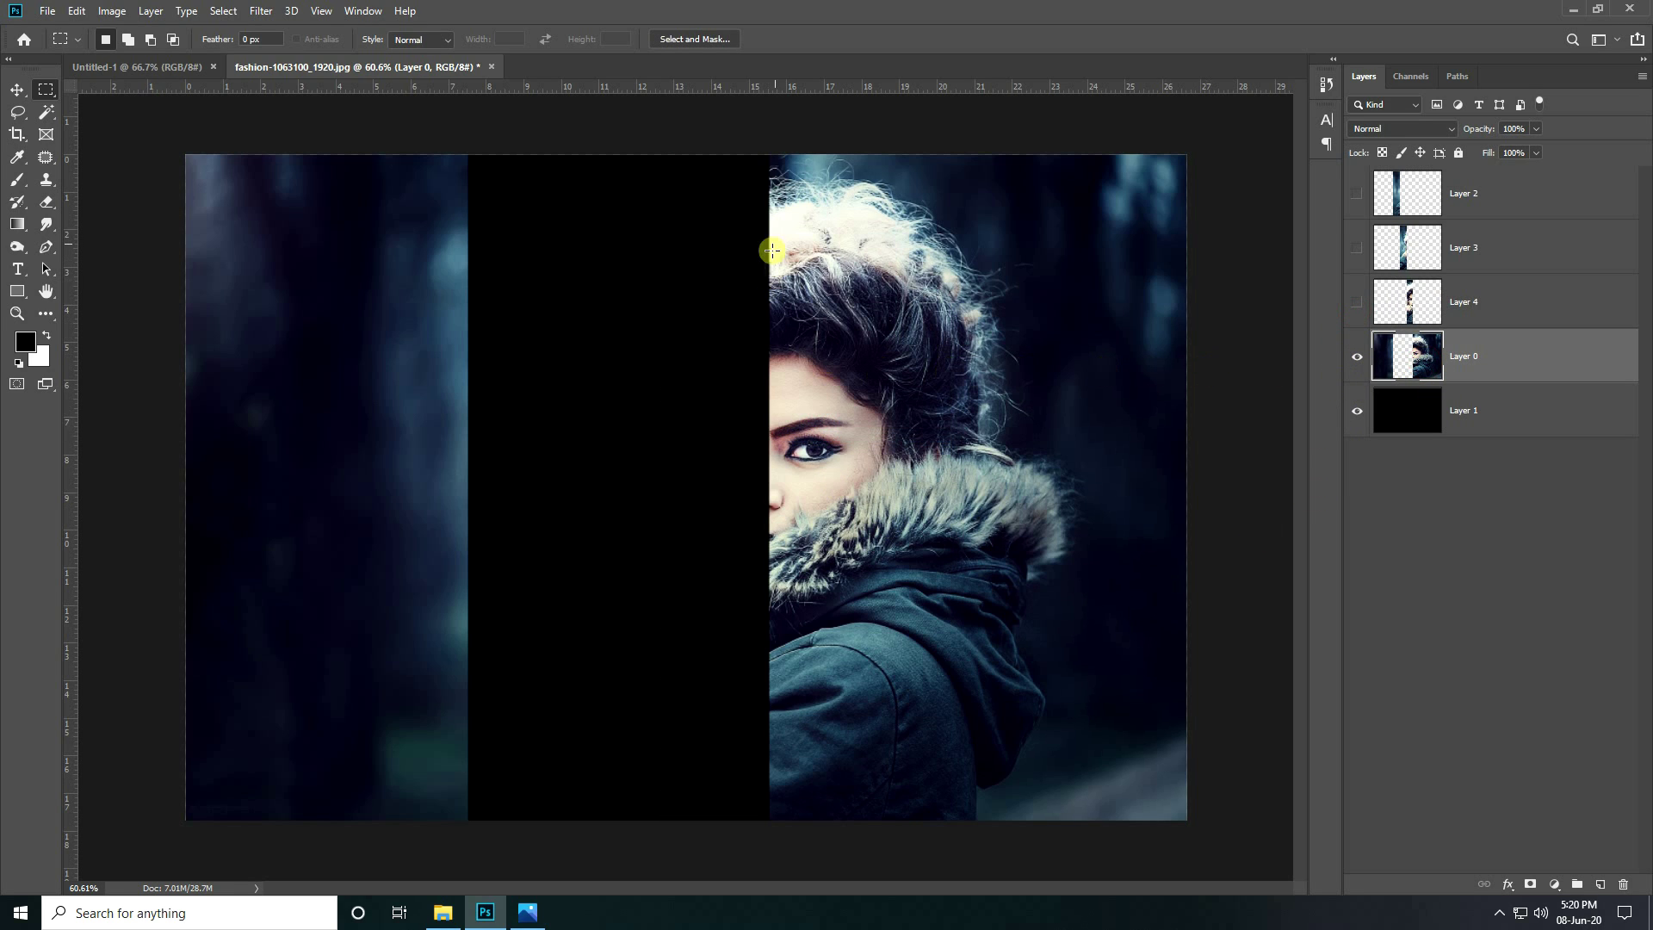
drag(757, 144, 864, 901)
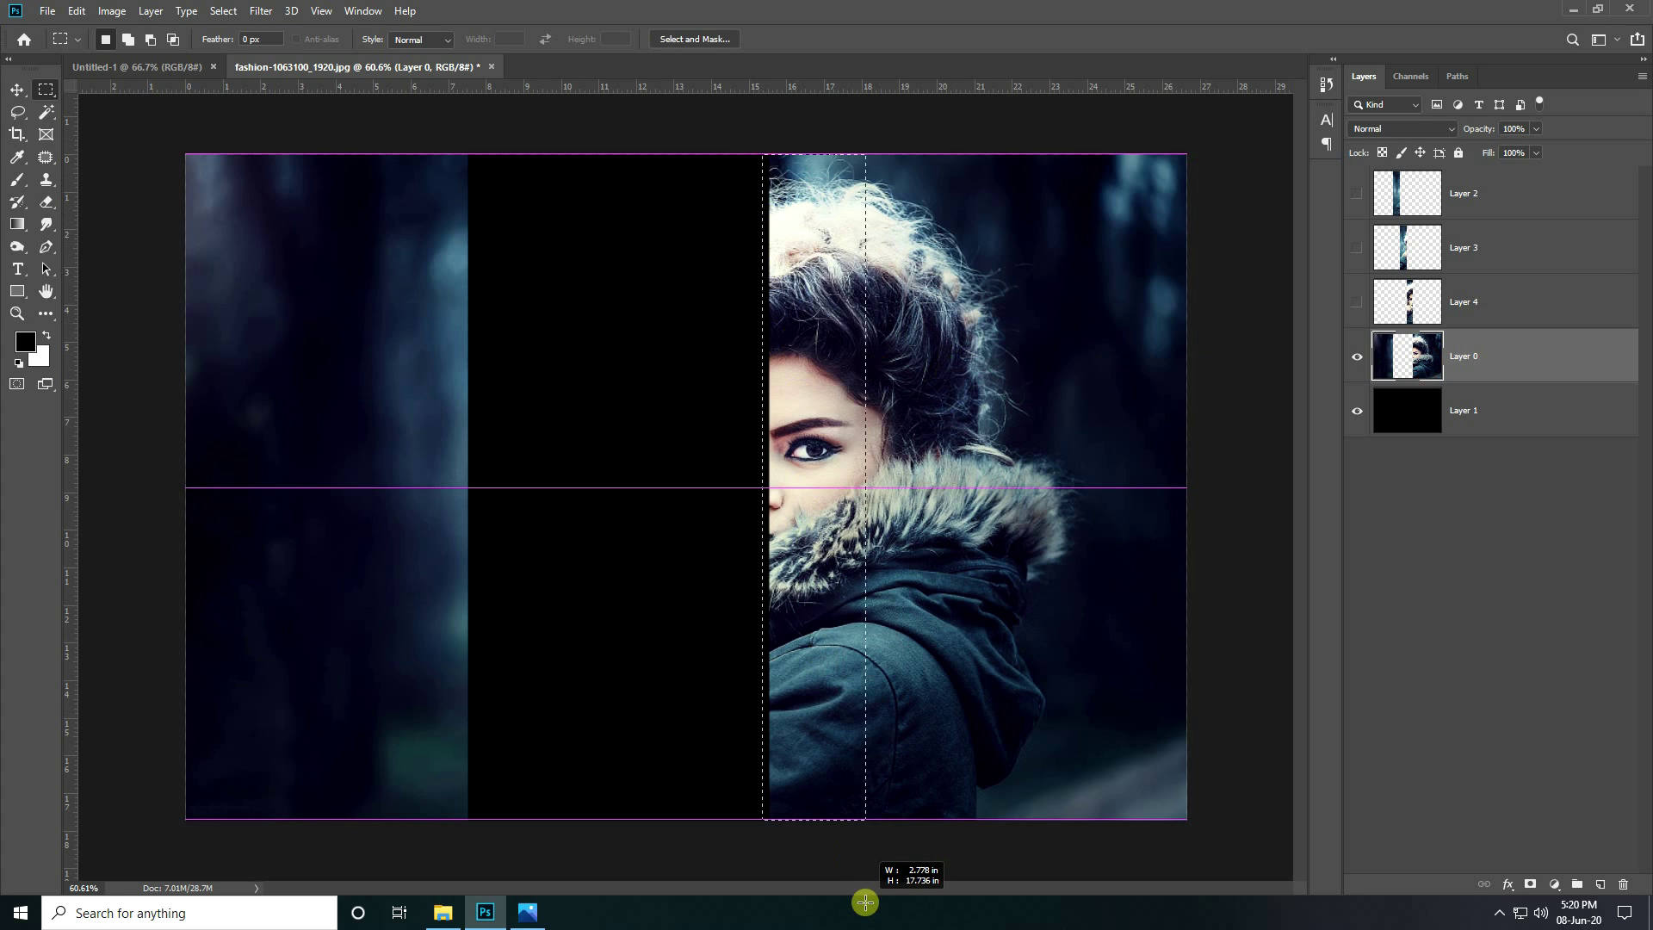
right_click(828, 325)
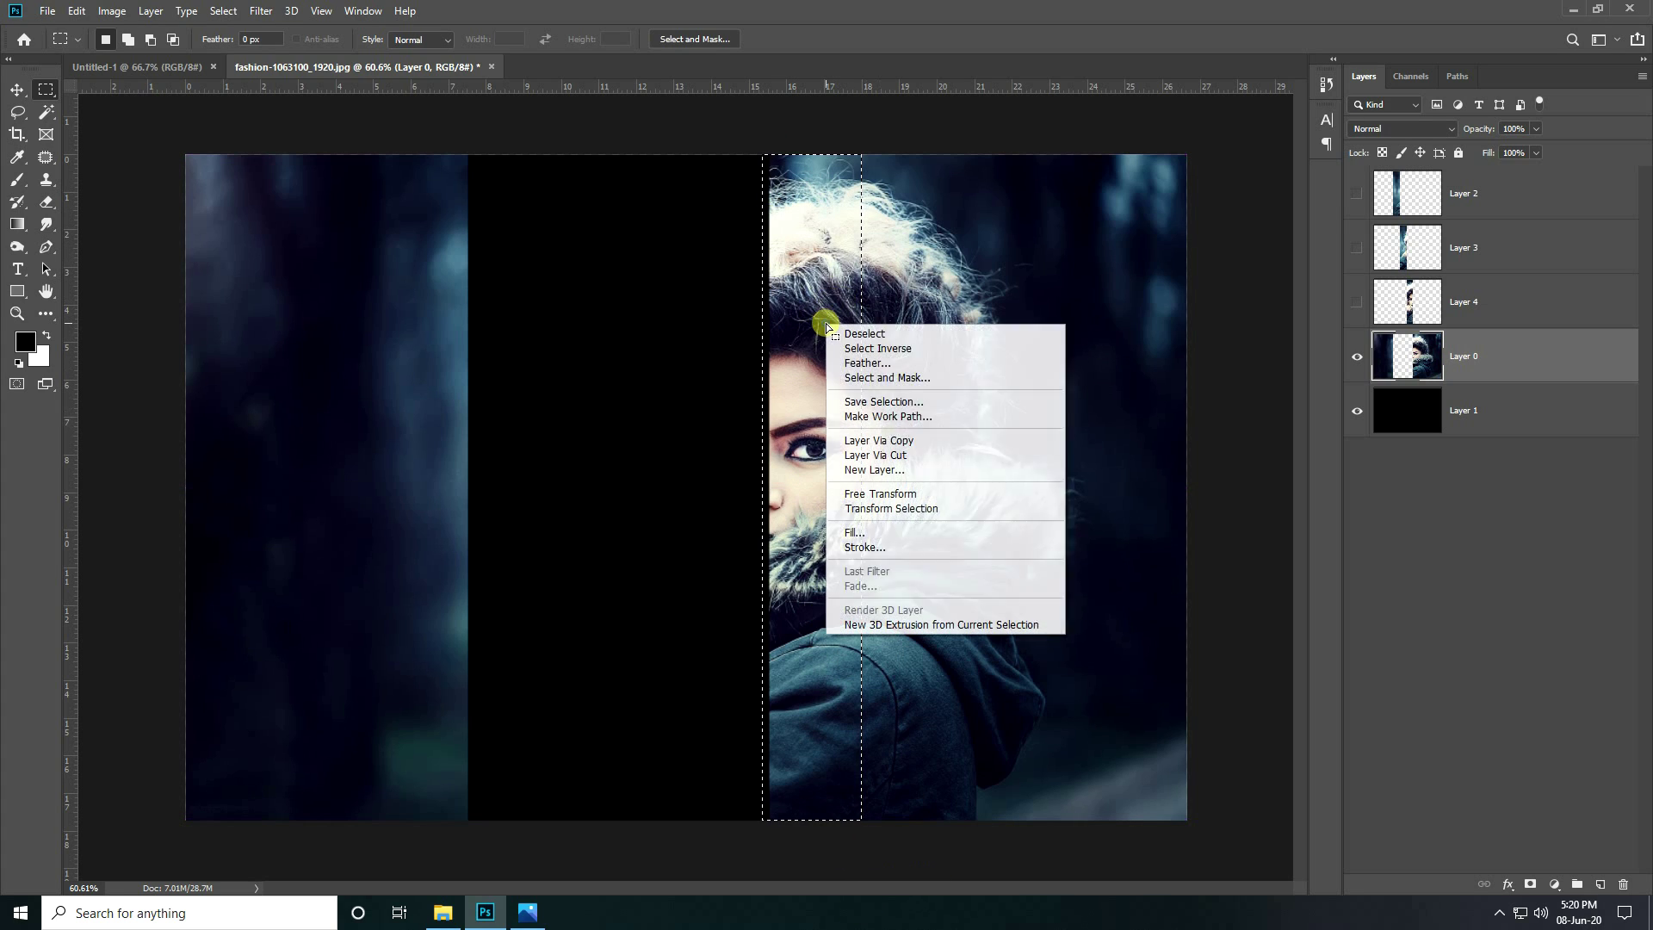
click(867, 456)
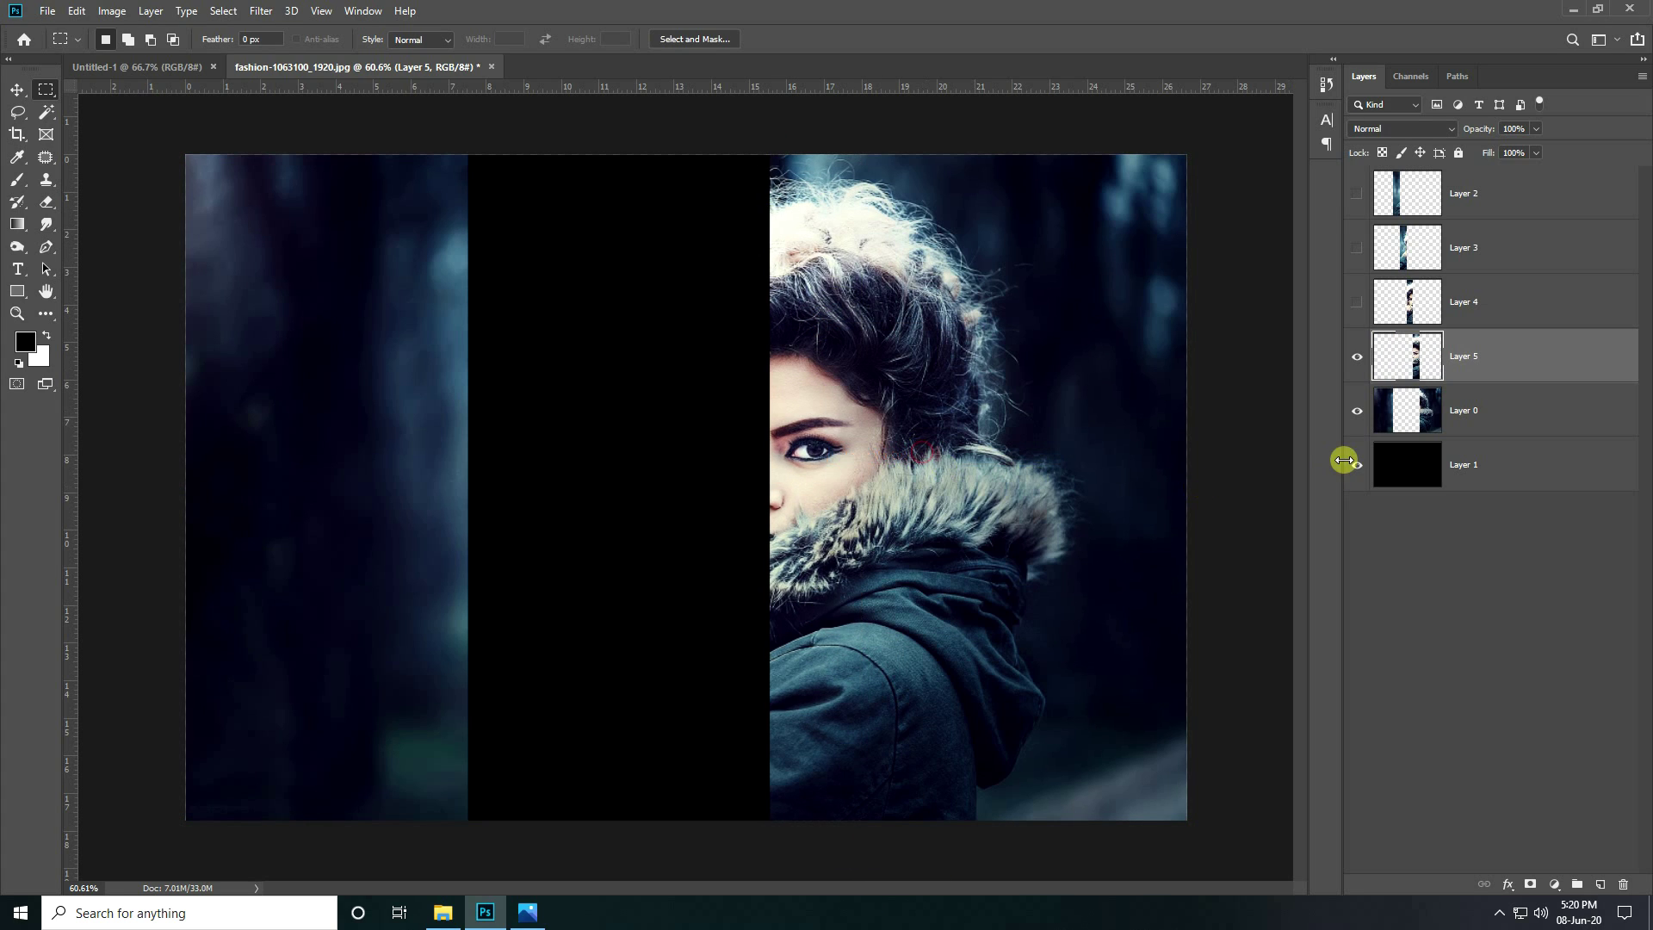
click(1411, 408)
Cut two right-hand strips onto Layers 6 and 7, hide Layer 0, and show all strips
click(1357, 355)
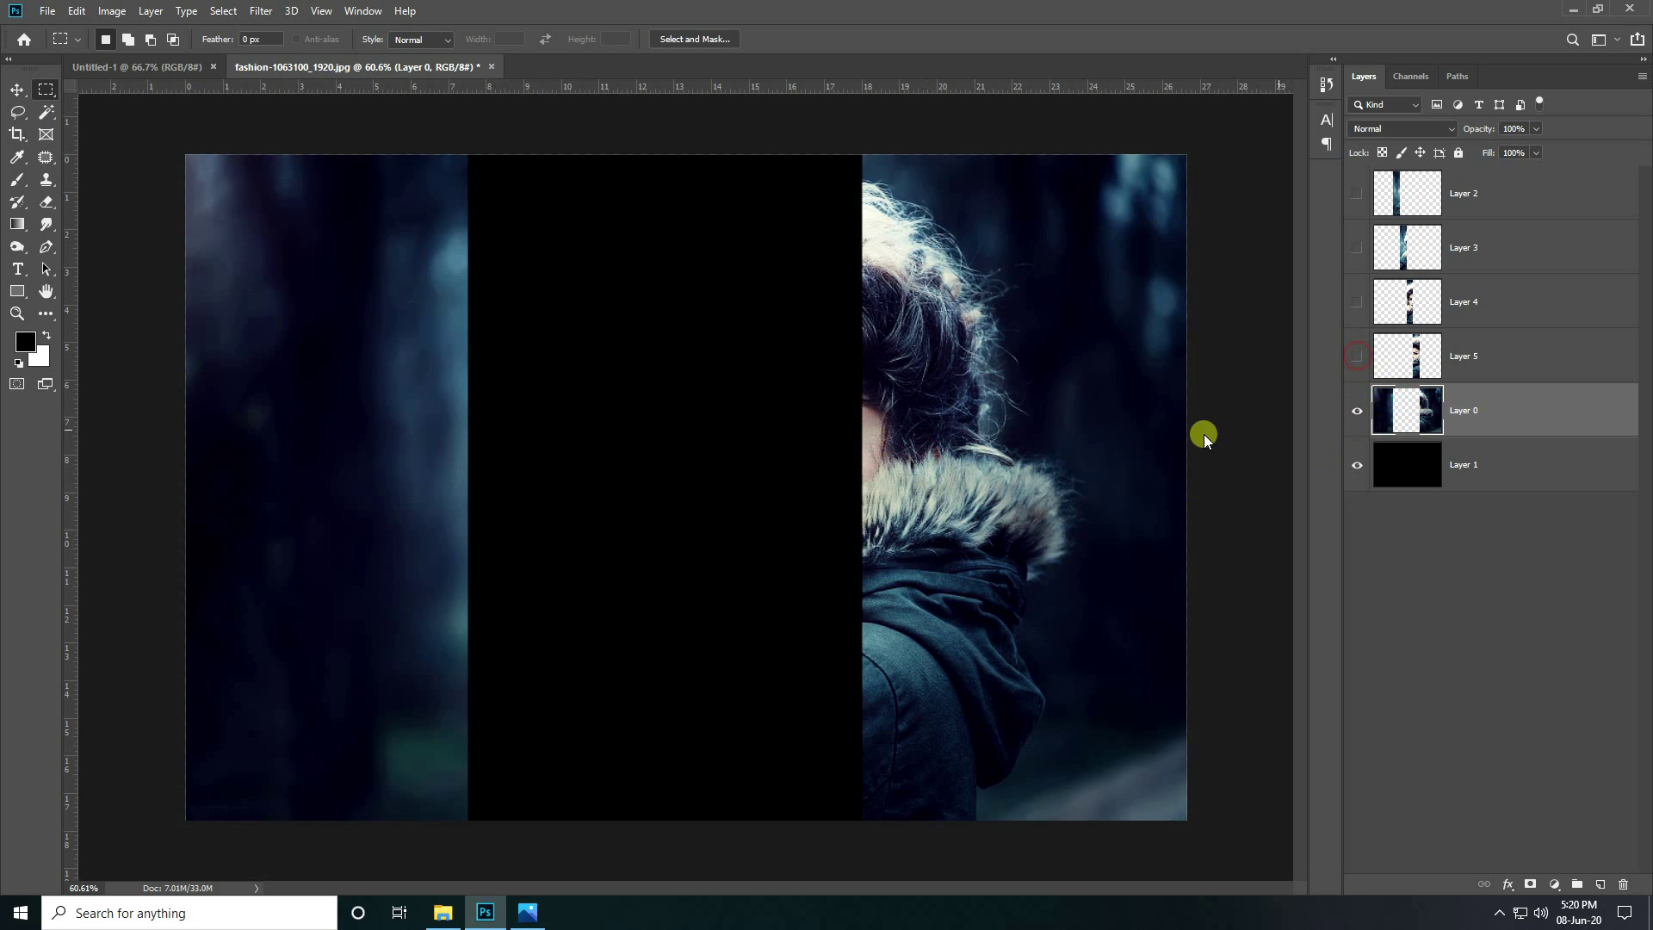
drag(858, 134, 951, 836)
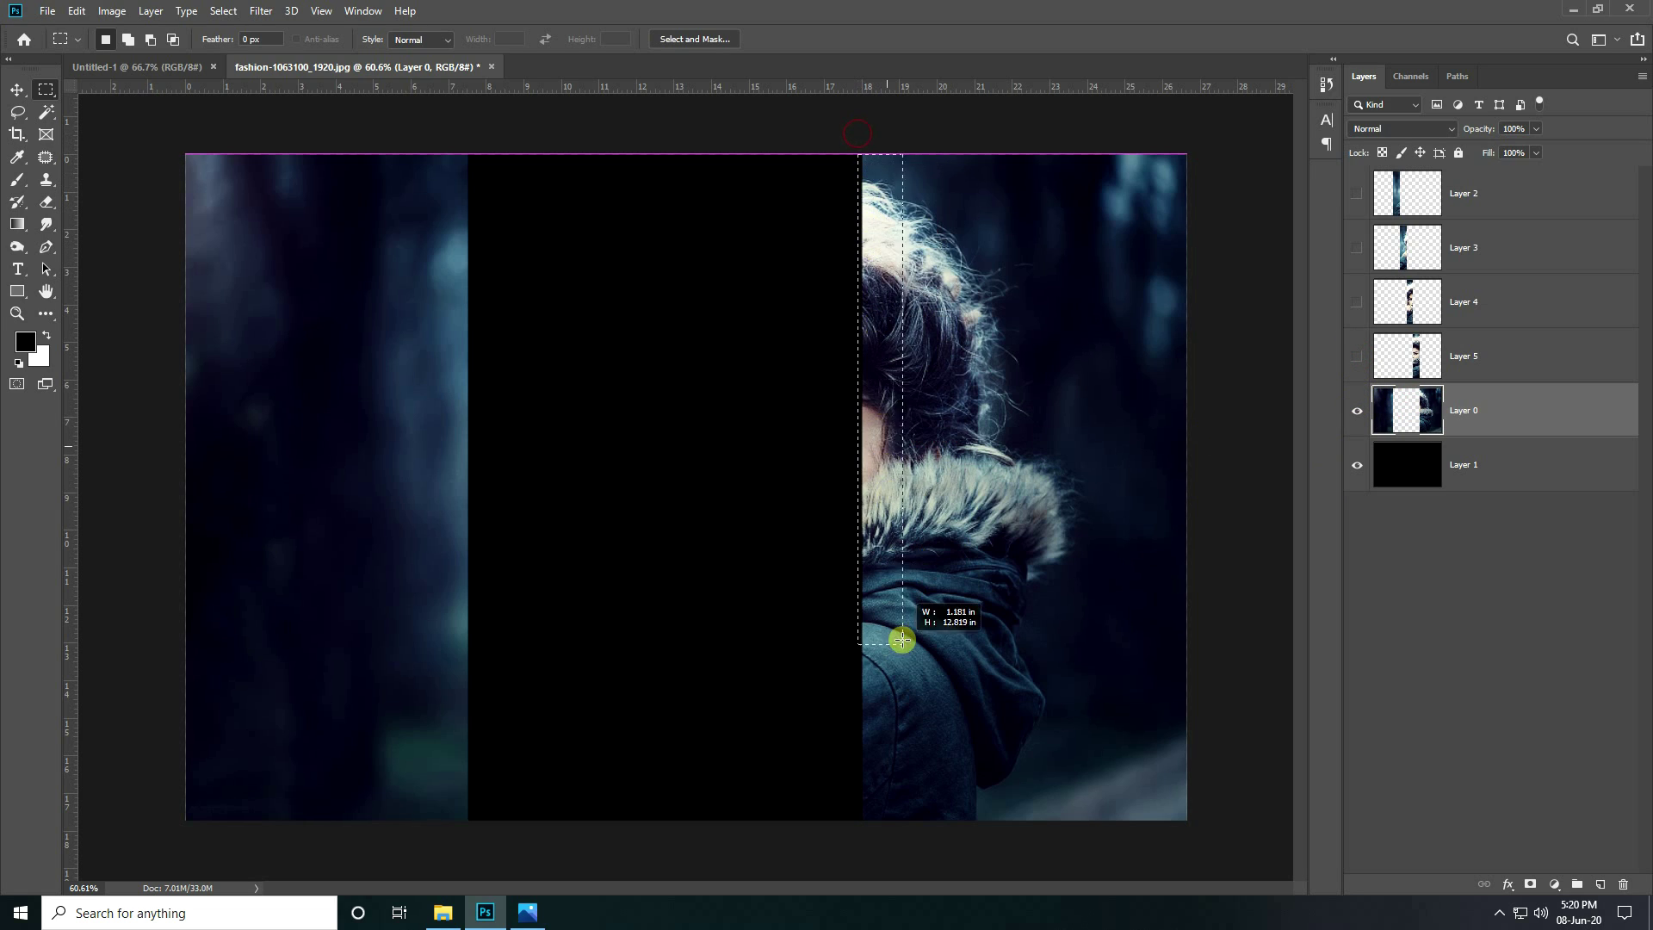
right_click(922, 376)
click(1029, 507)
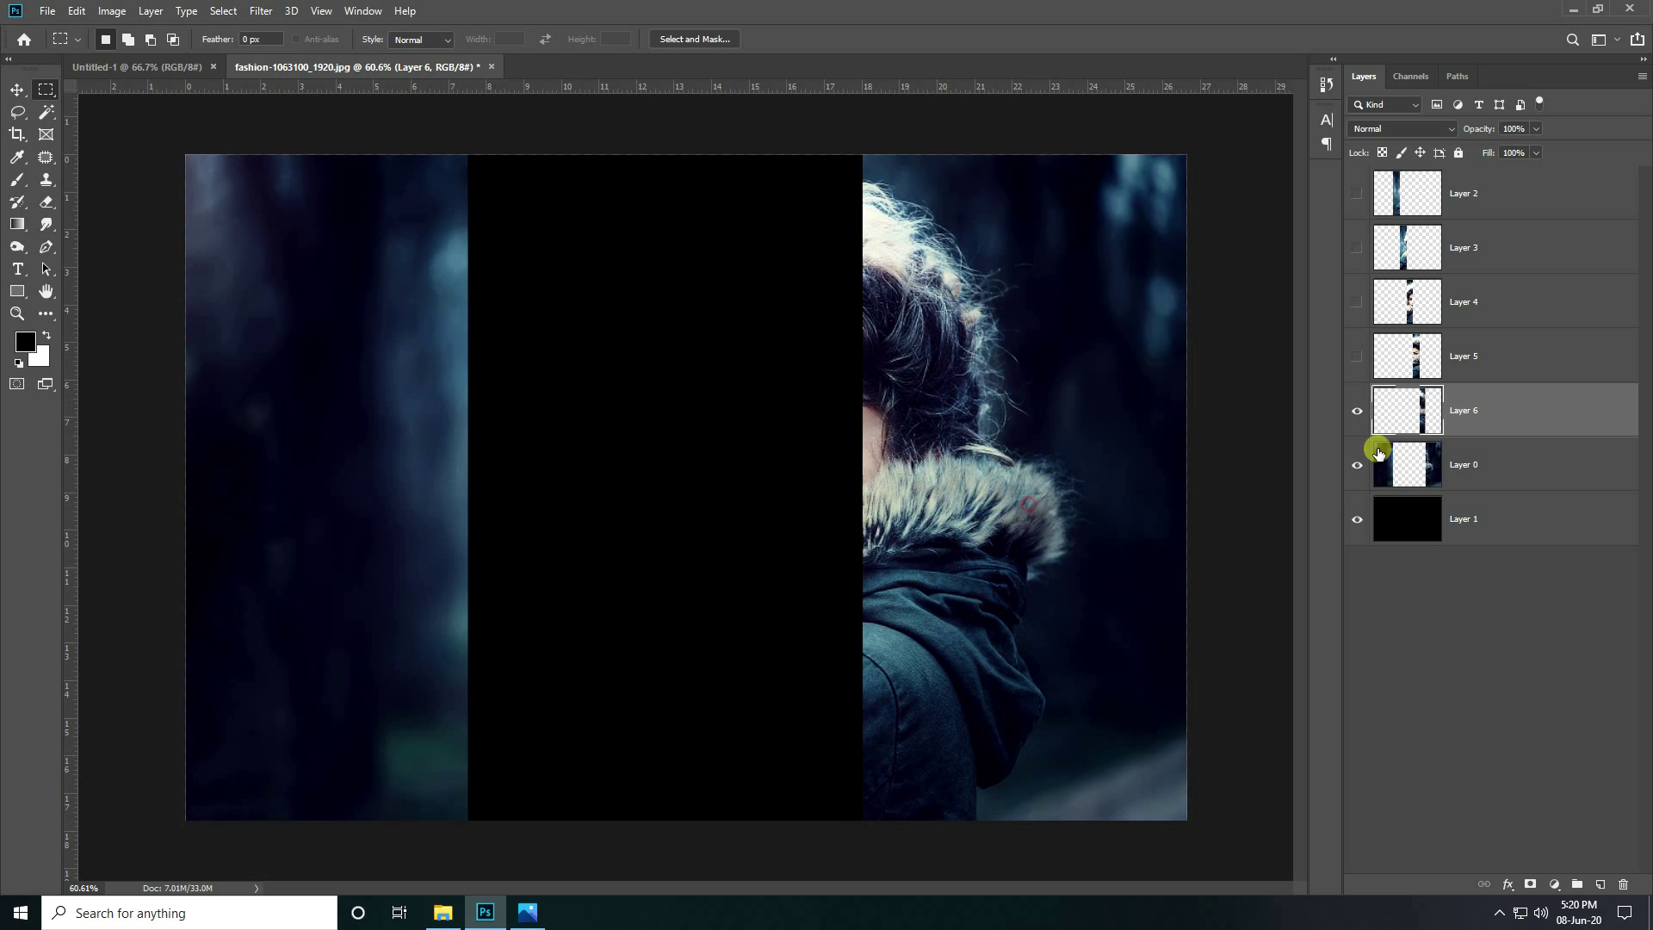
click(1358, 411)
click(1419, 469)
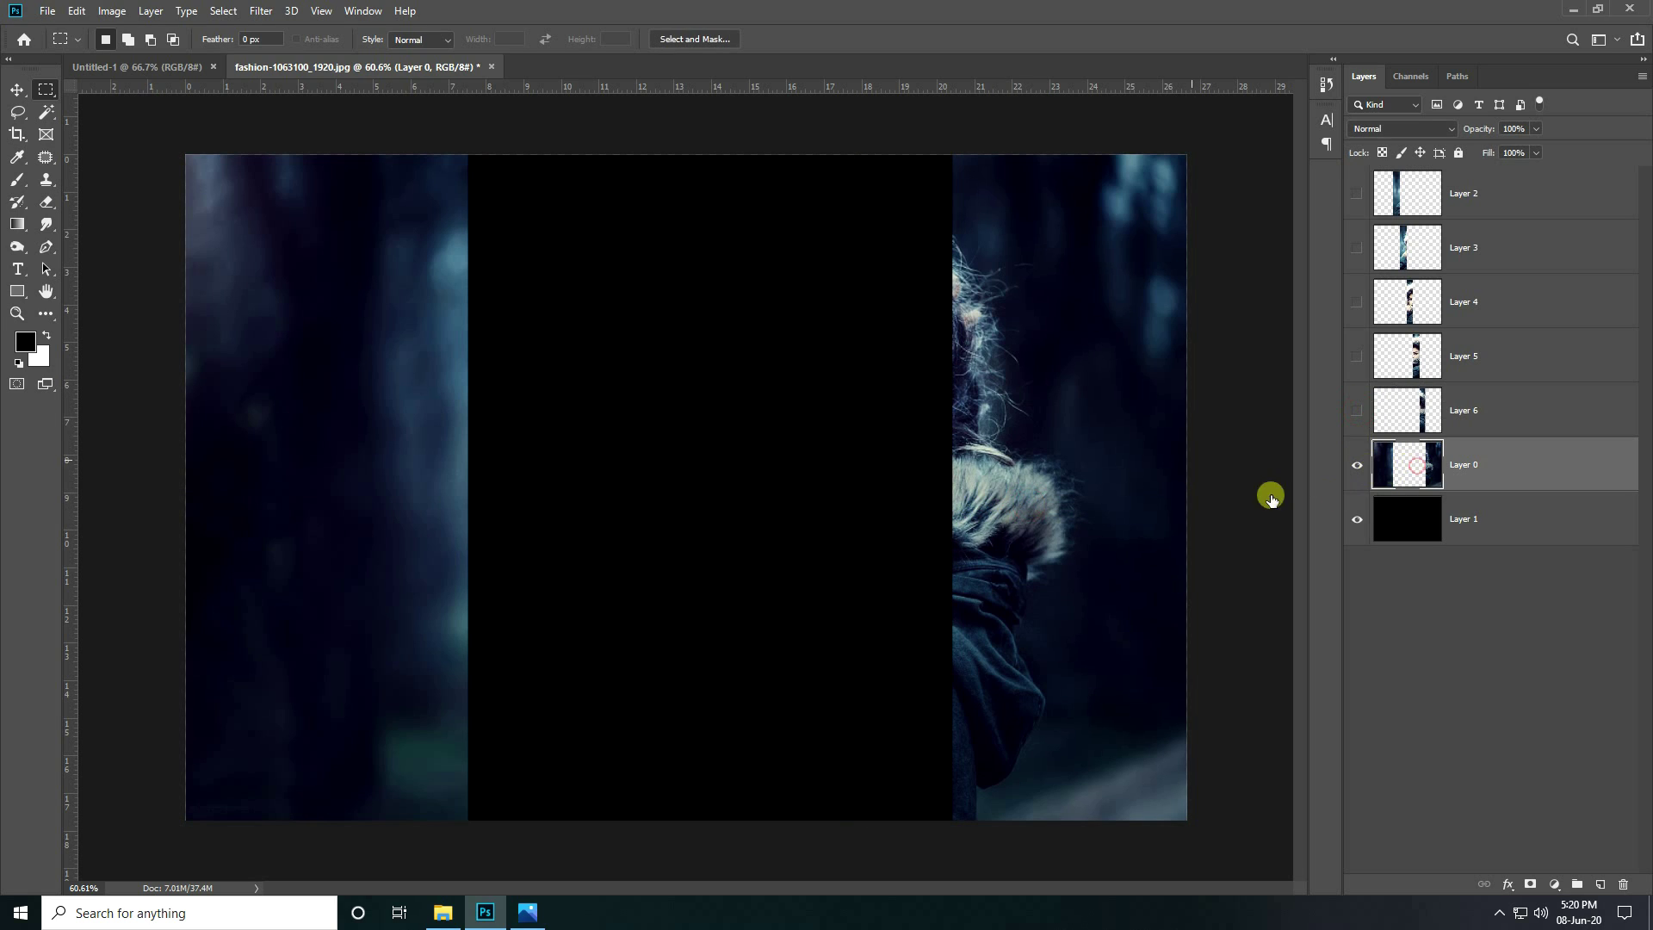
mouse_move(941, 130)
mouse_down()
mouse_move(978, 549)
mouse_move(1049, 803)
mouse_up()
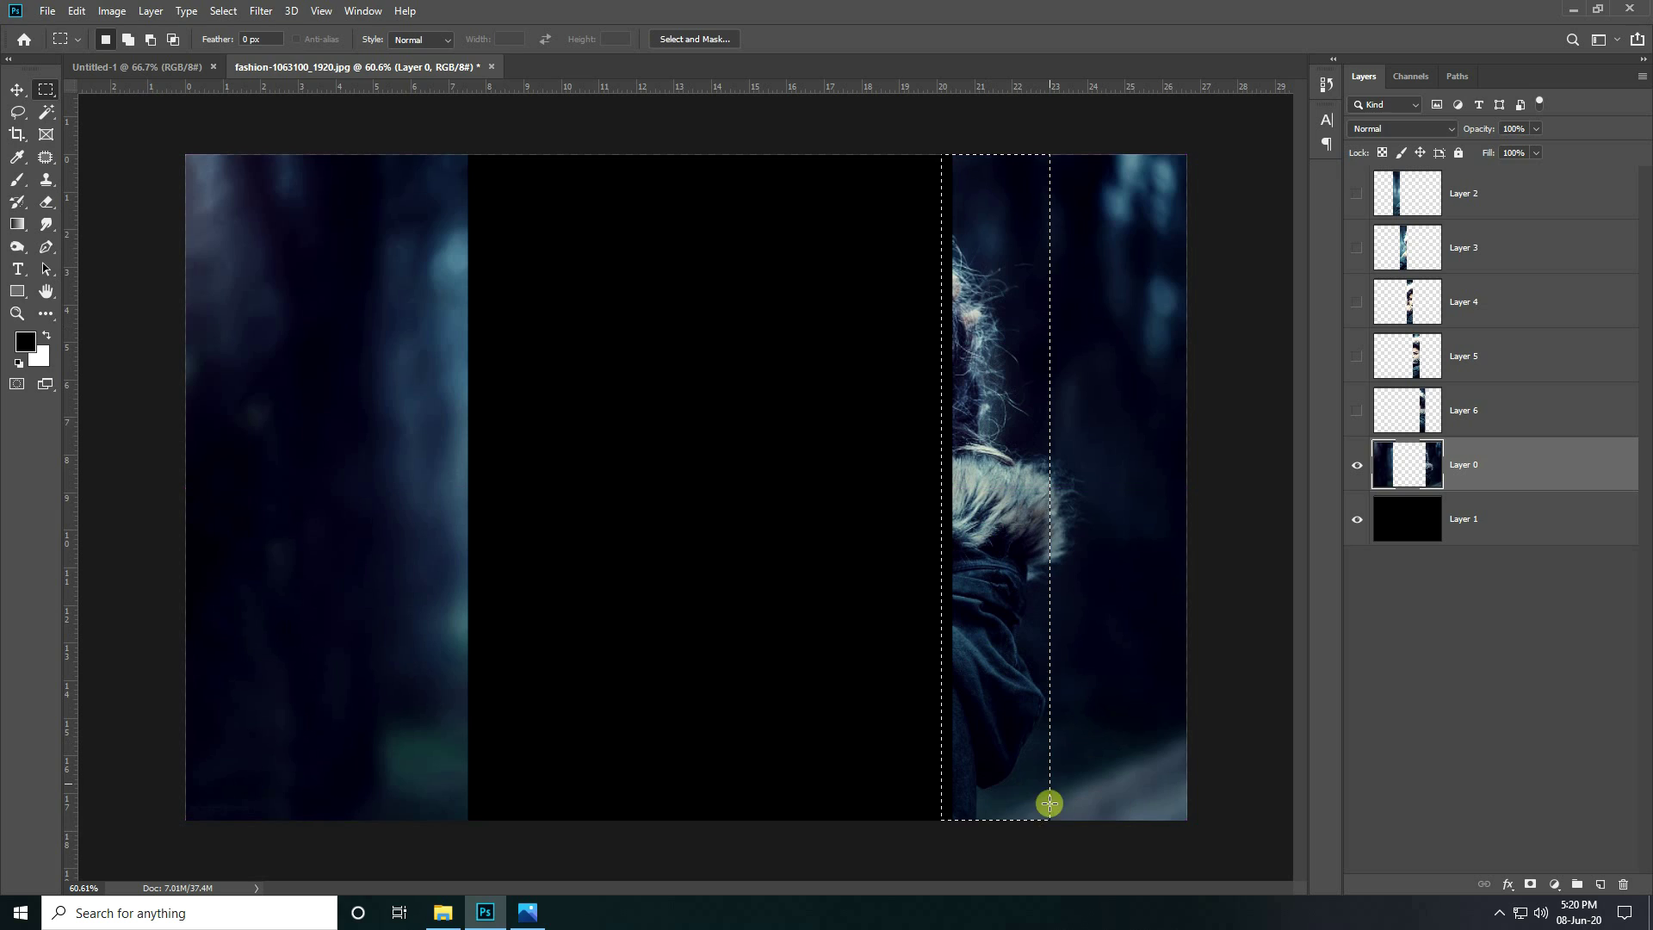
right_click(986, 353)
click(1003, 493)
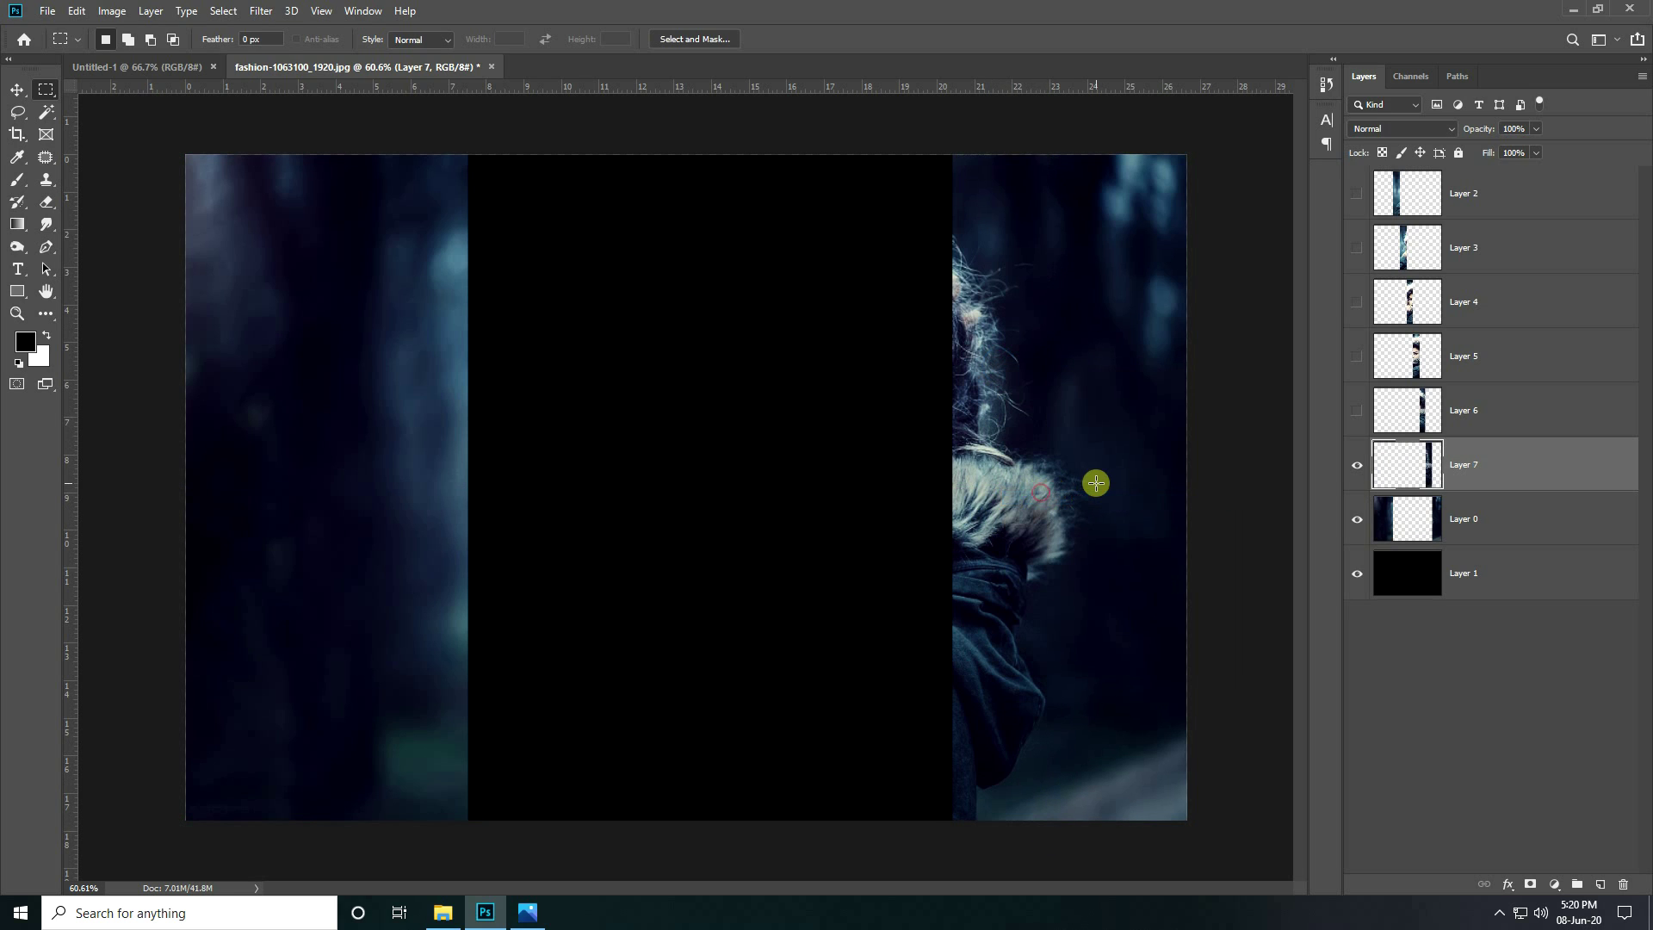
click(1366, 523)
drag(1357, 414, 1360, 196)
Delete Layer 0 so only the portrait strips remain over the black layer
click(1357, 521)
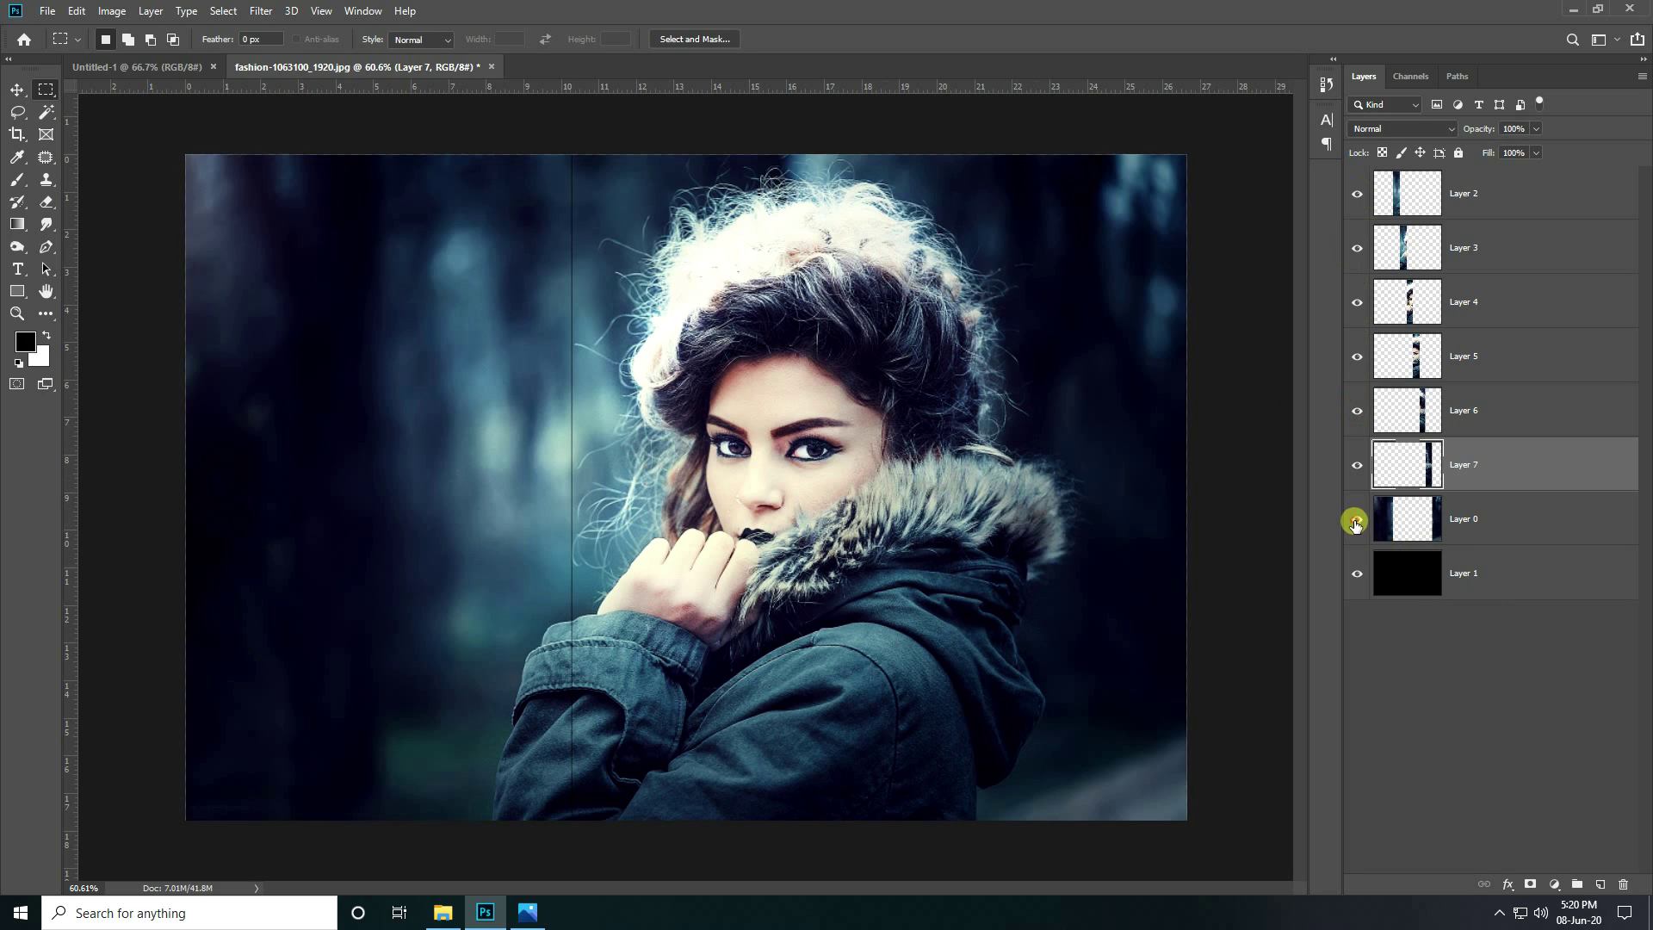
click(1428, 529)
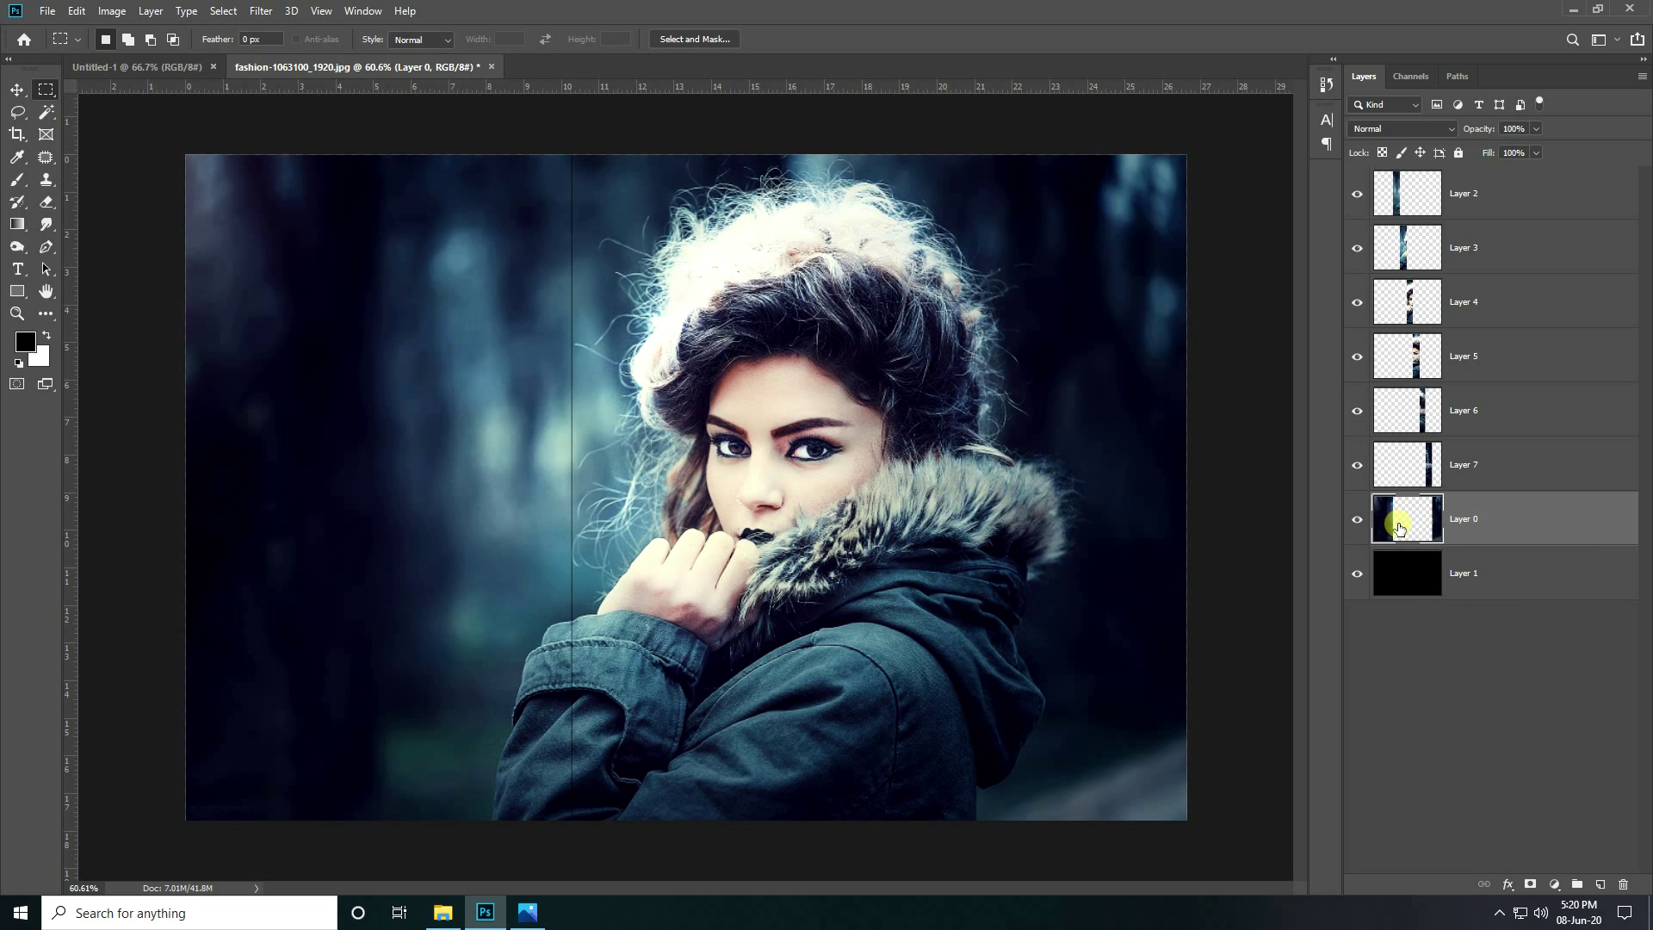
key(Delete)
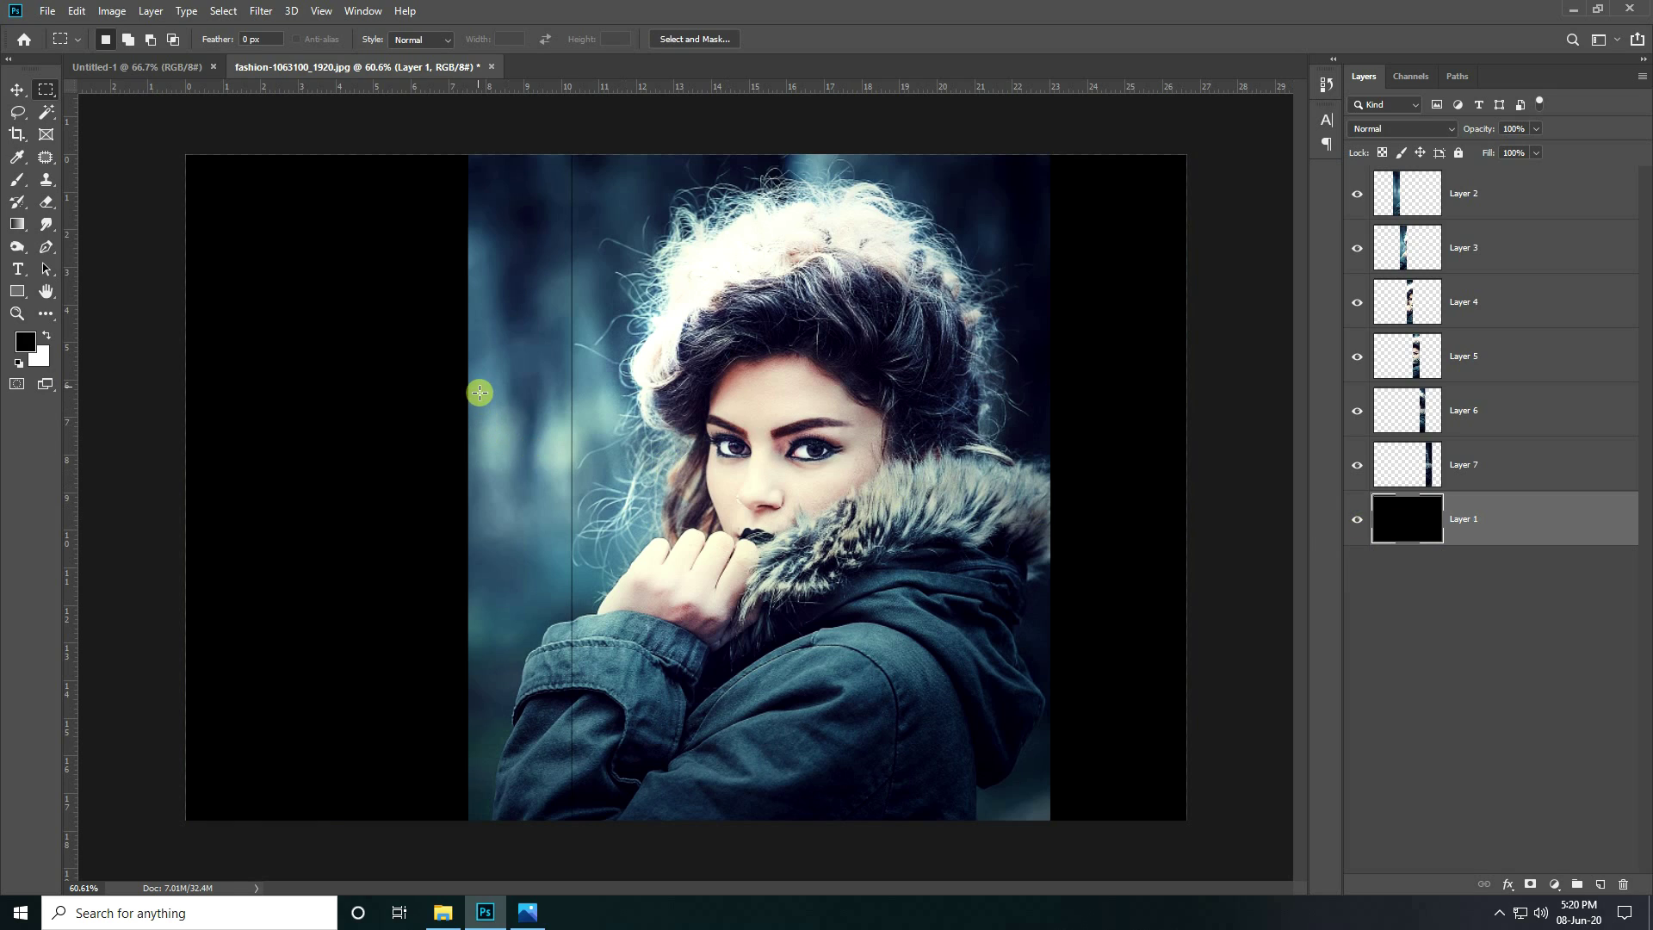
click(16, 91)
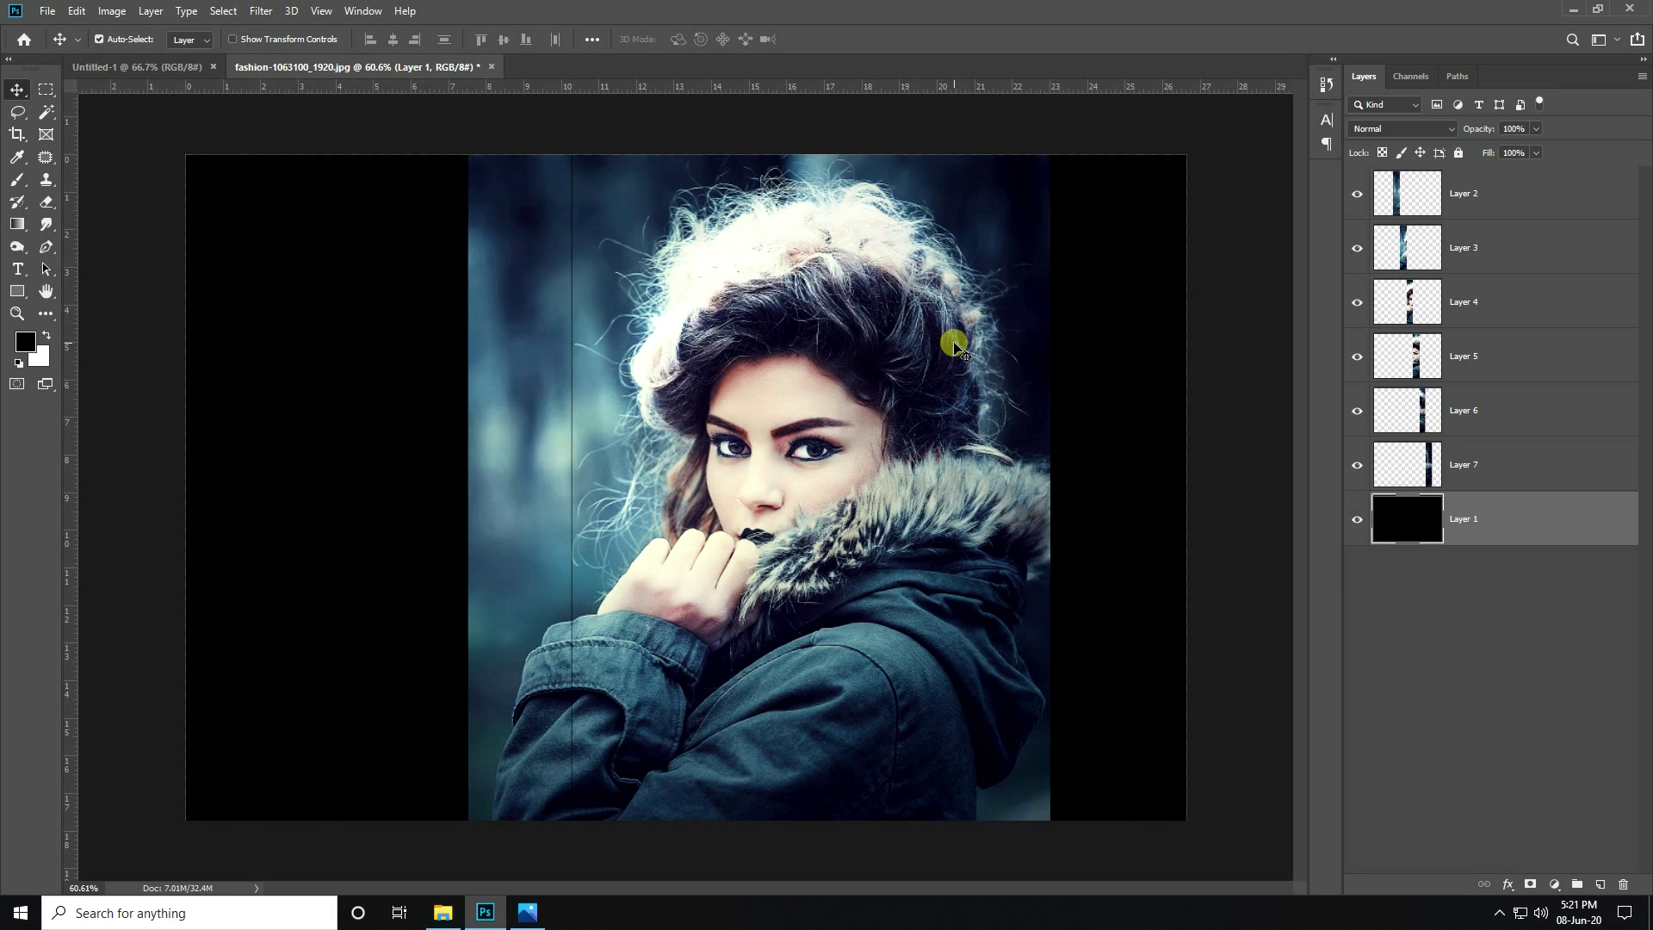
Drag the strips on Layers 2–7 sideways to open black gaps between them
click(522, 539)
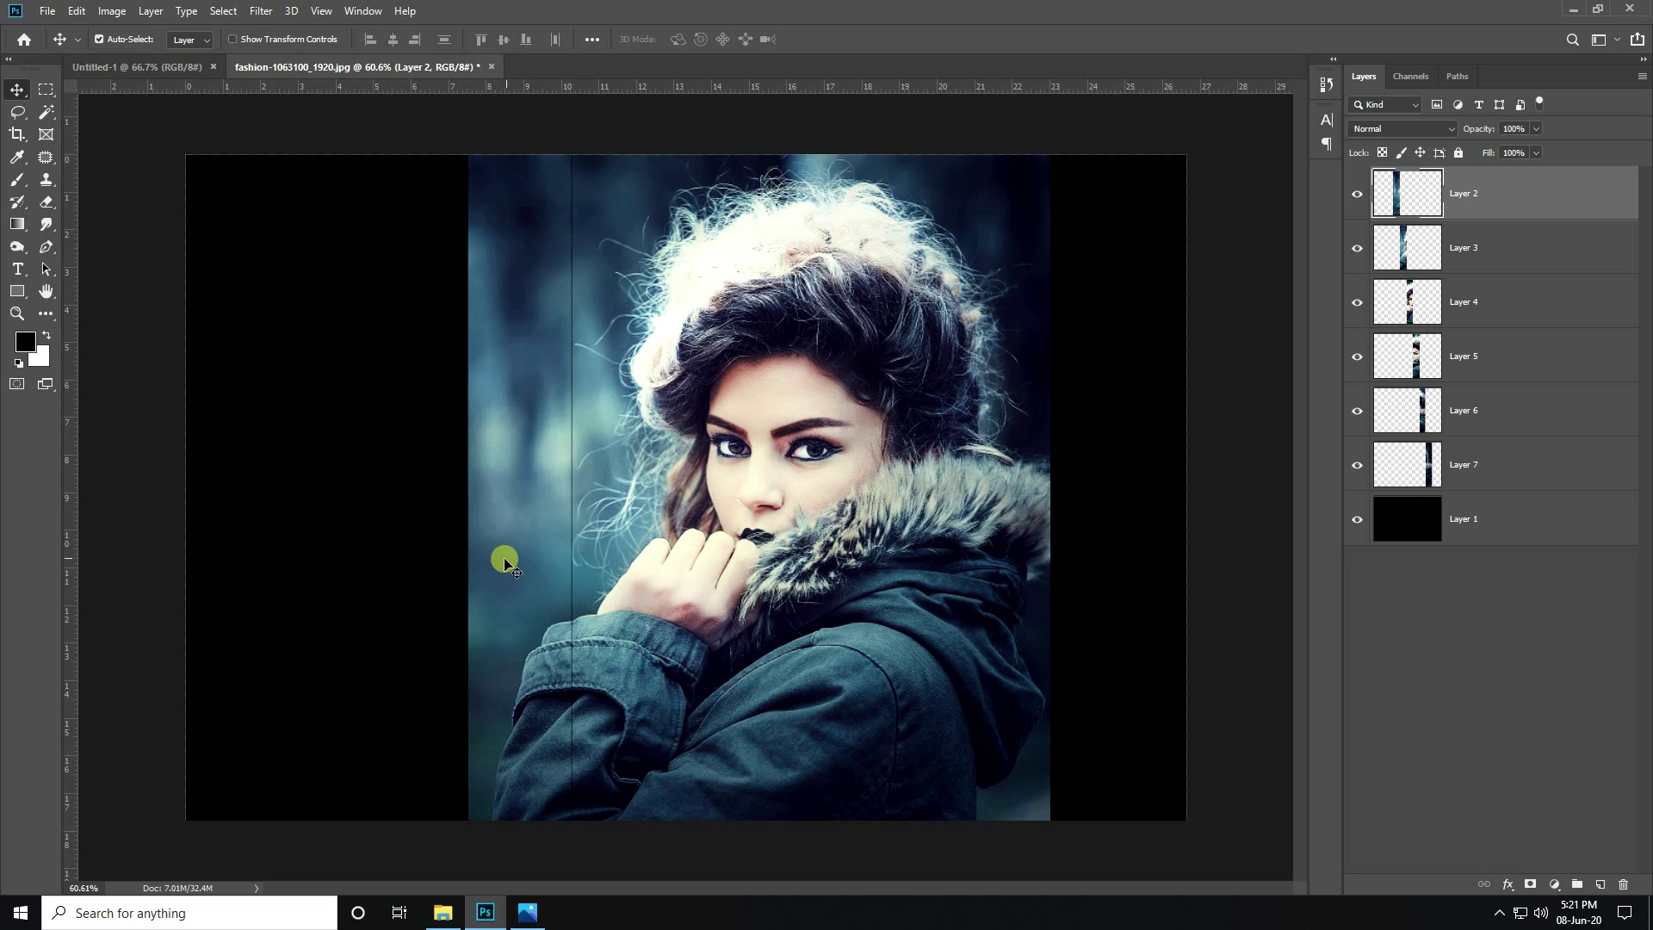
drag(514, 550, 221, 554)
mouse_move(590, 561)
mouse_down()
mouse_move(370, 577)
mouse_move(369, 555)
mouse_up()
drag(1026, 521, 1164, 525)
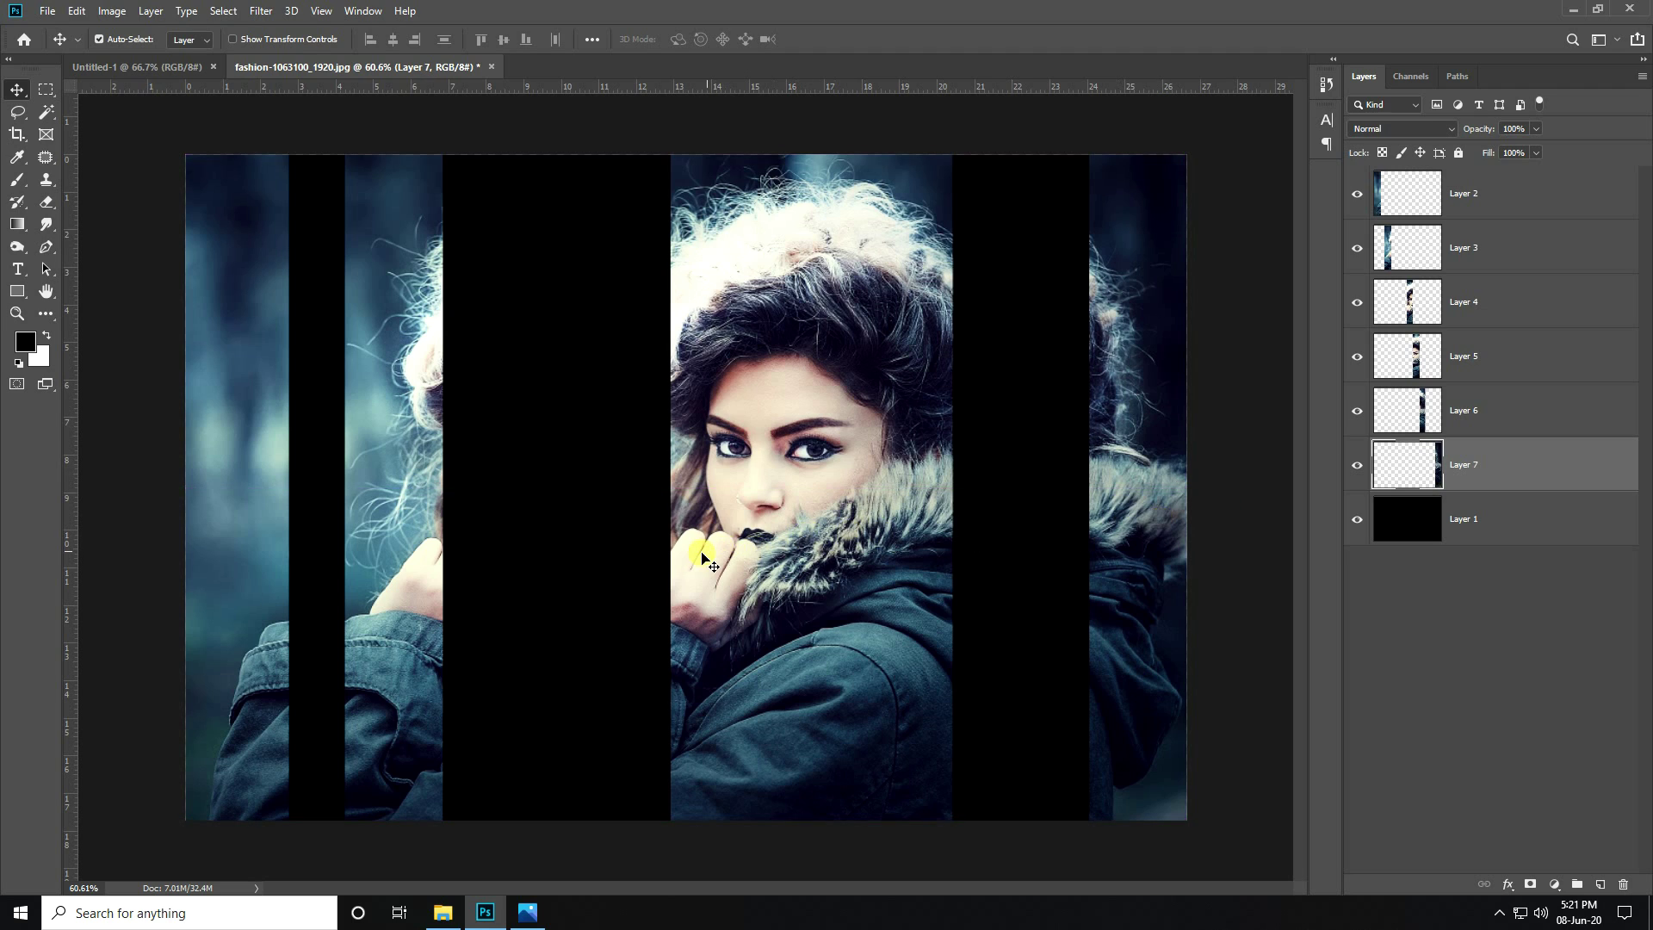
drag(704, 558, 590, 569)
drag(820, 569, 785, 570)
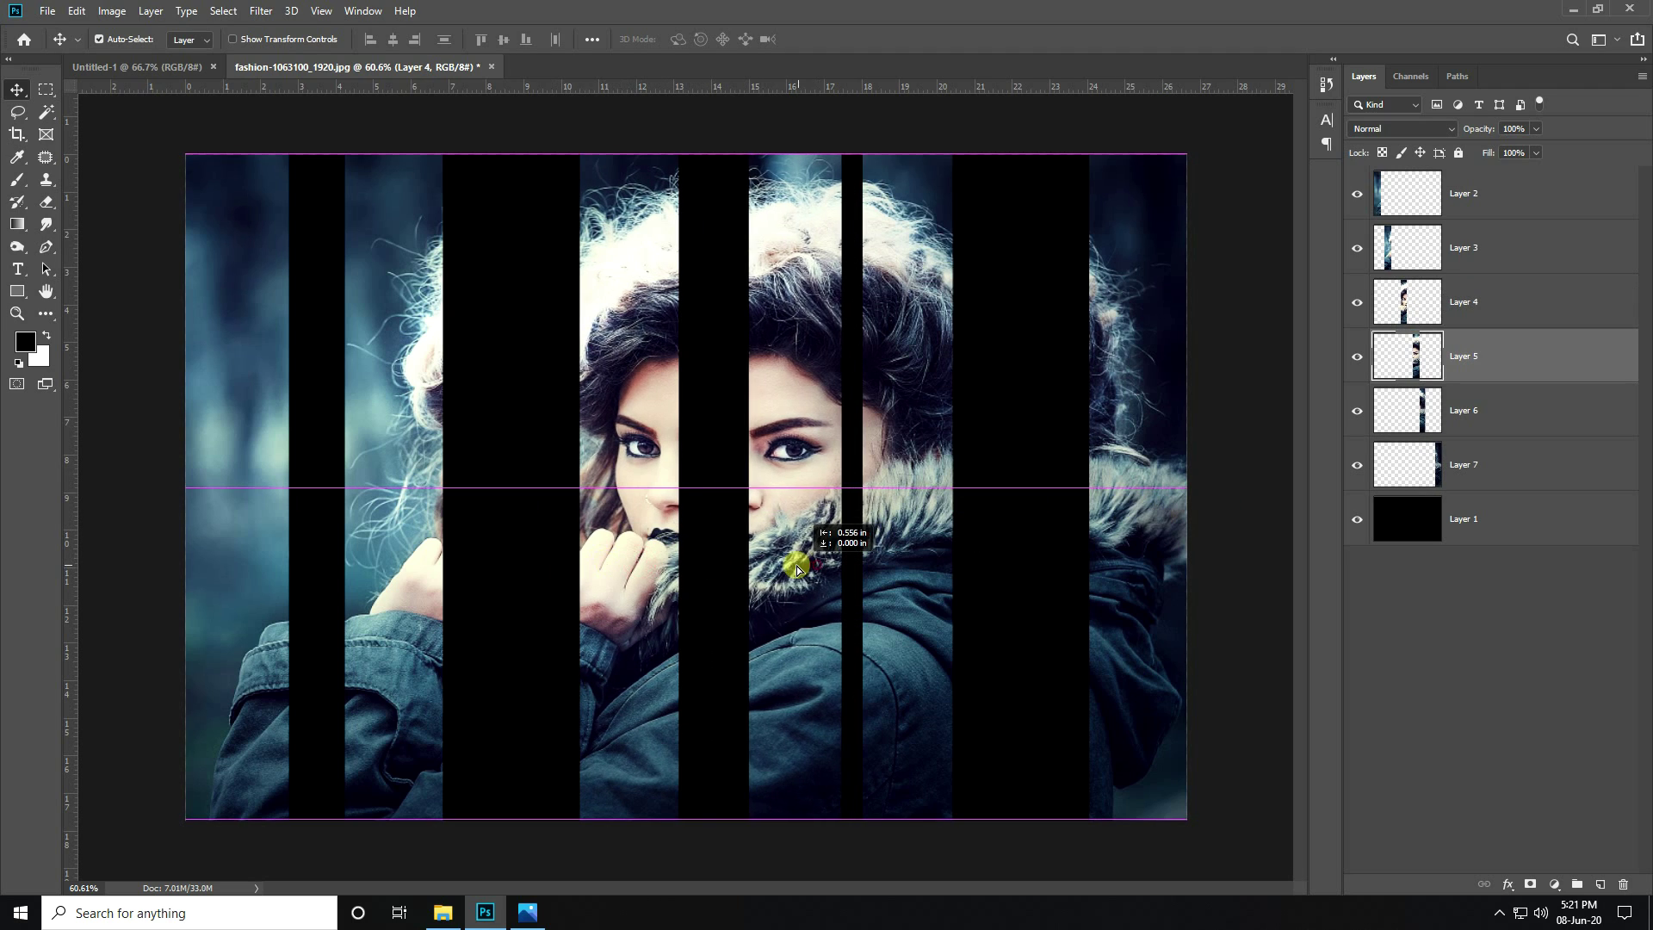
drag(933, 561, 953, 560)
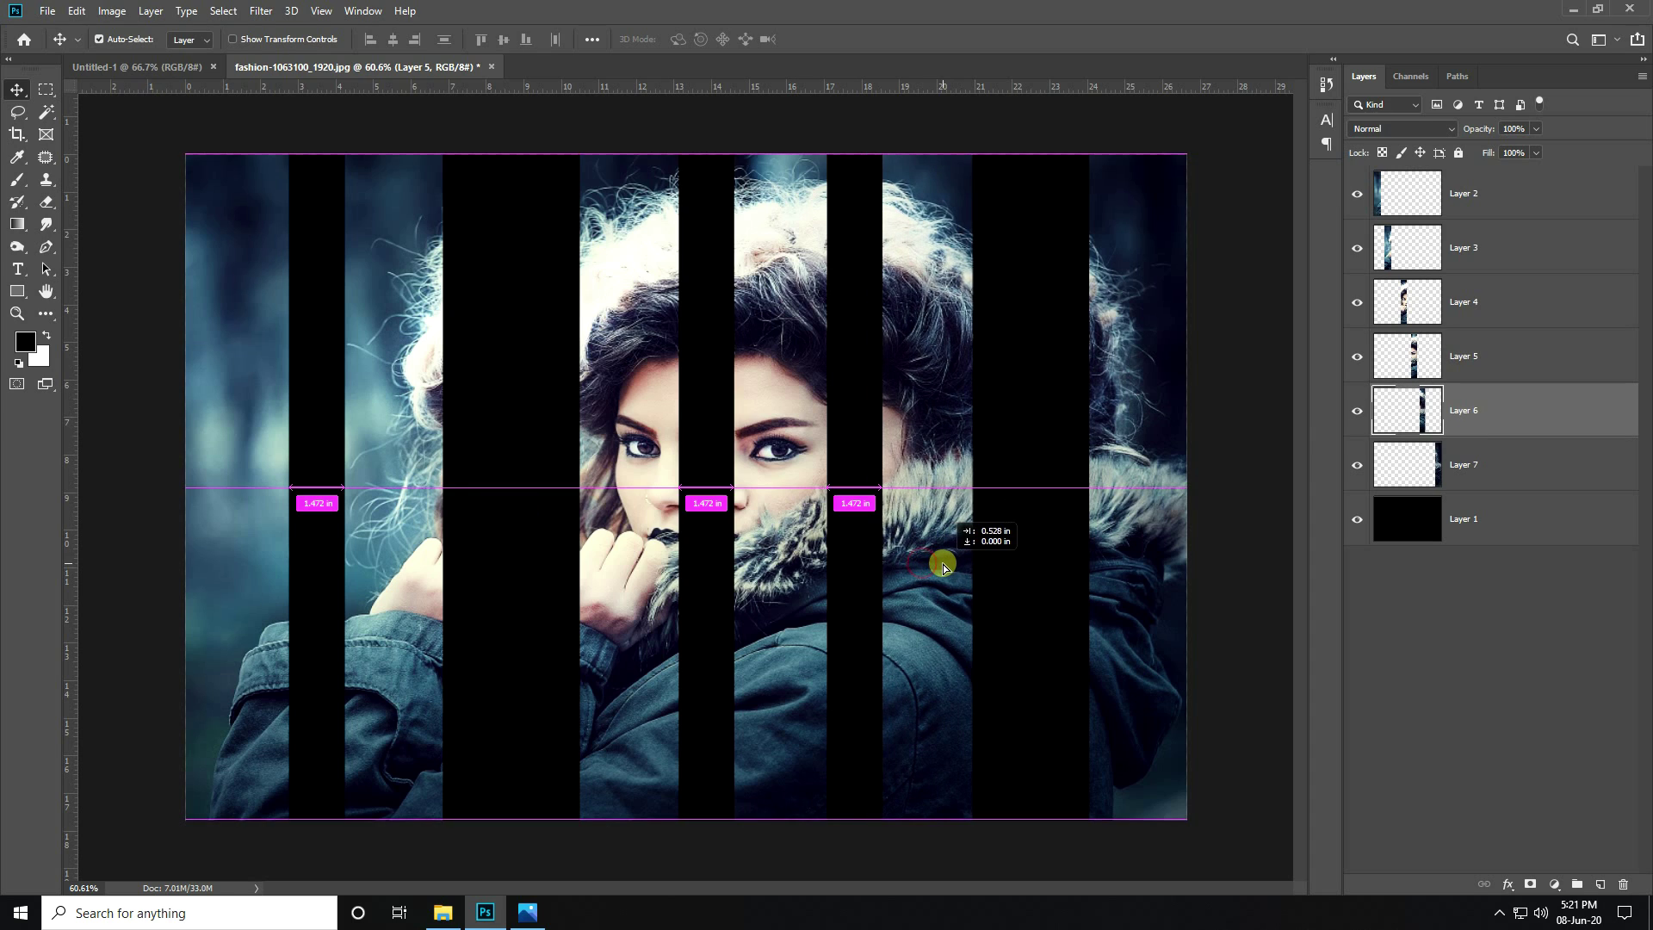
Fine-tune the strip positions for even gaps, then select Layers 2–7 together
drag(1106, 551, 1056, 551)
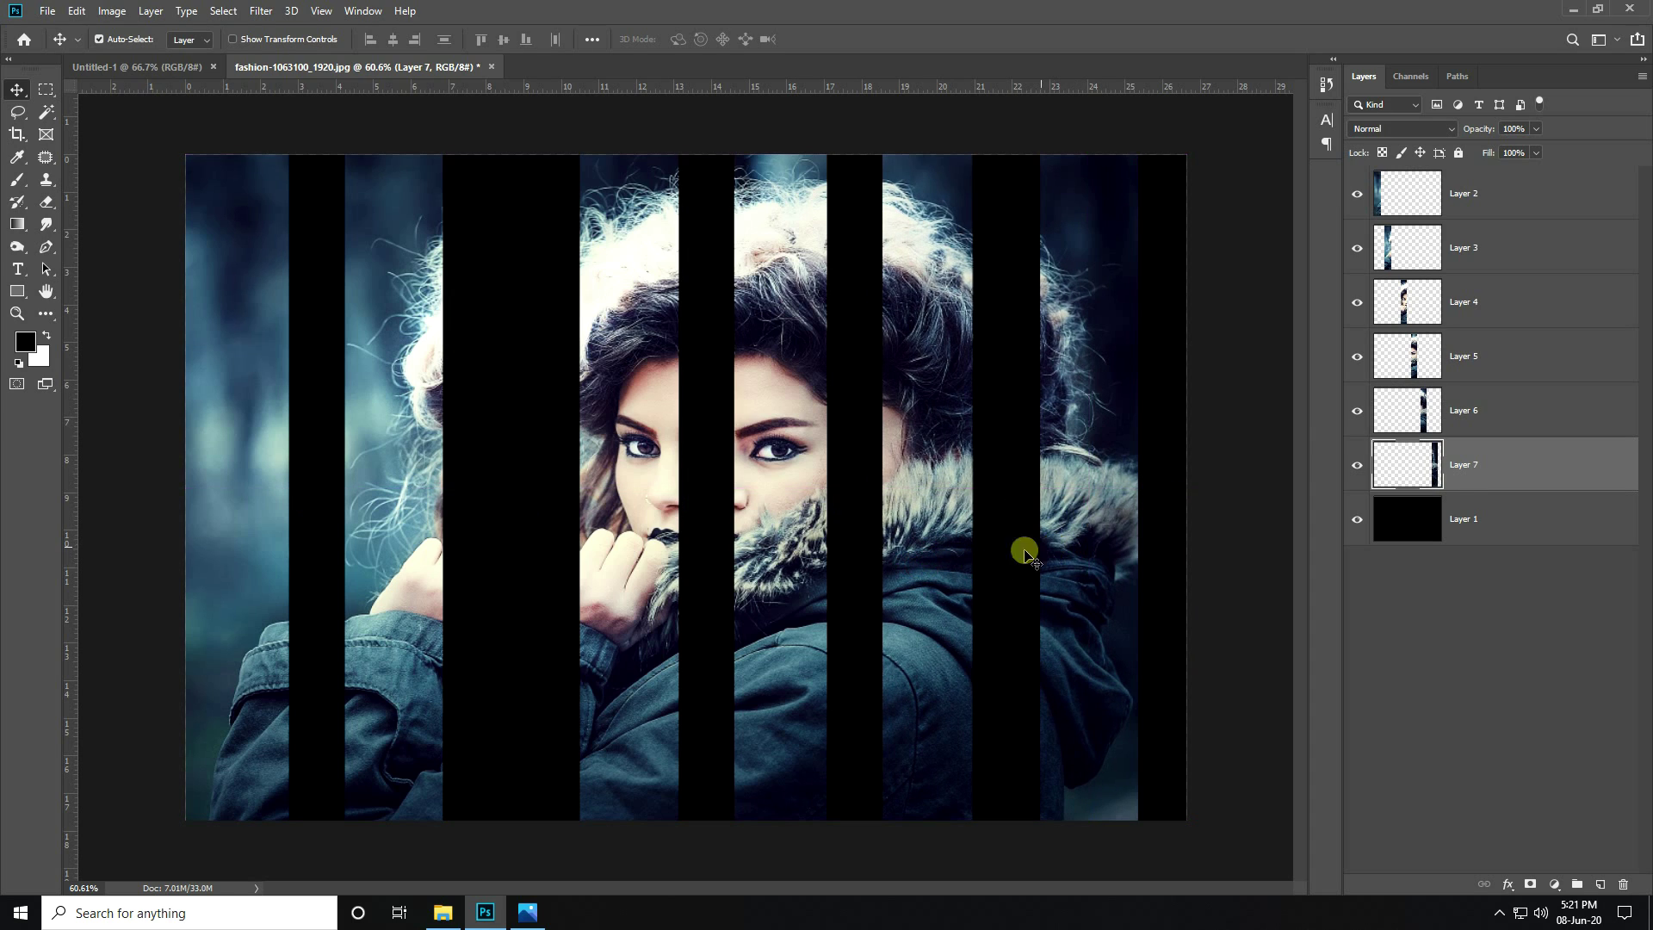
drag(401, 572, 451, 569)
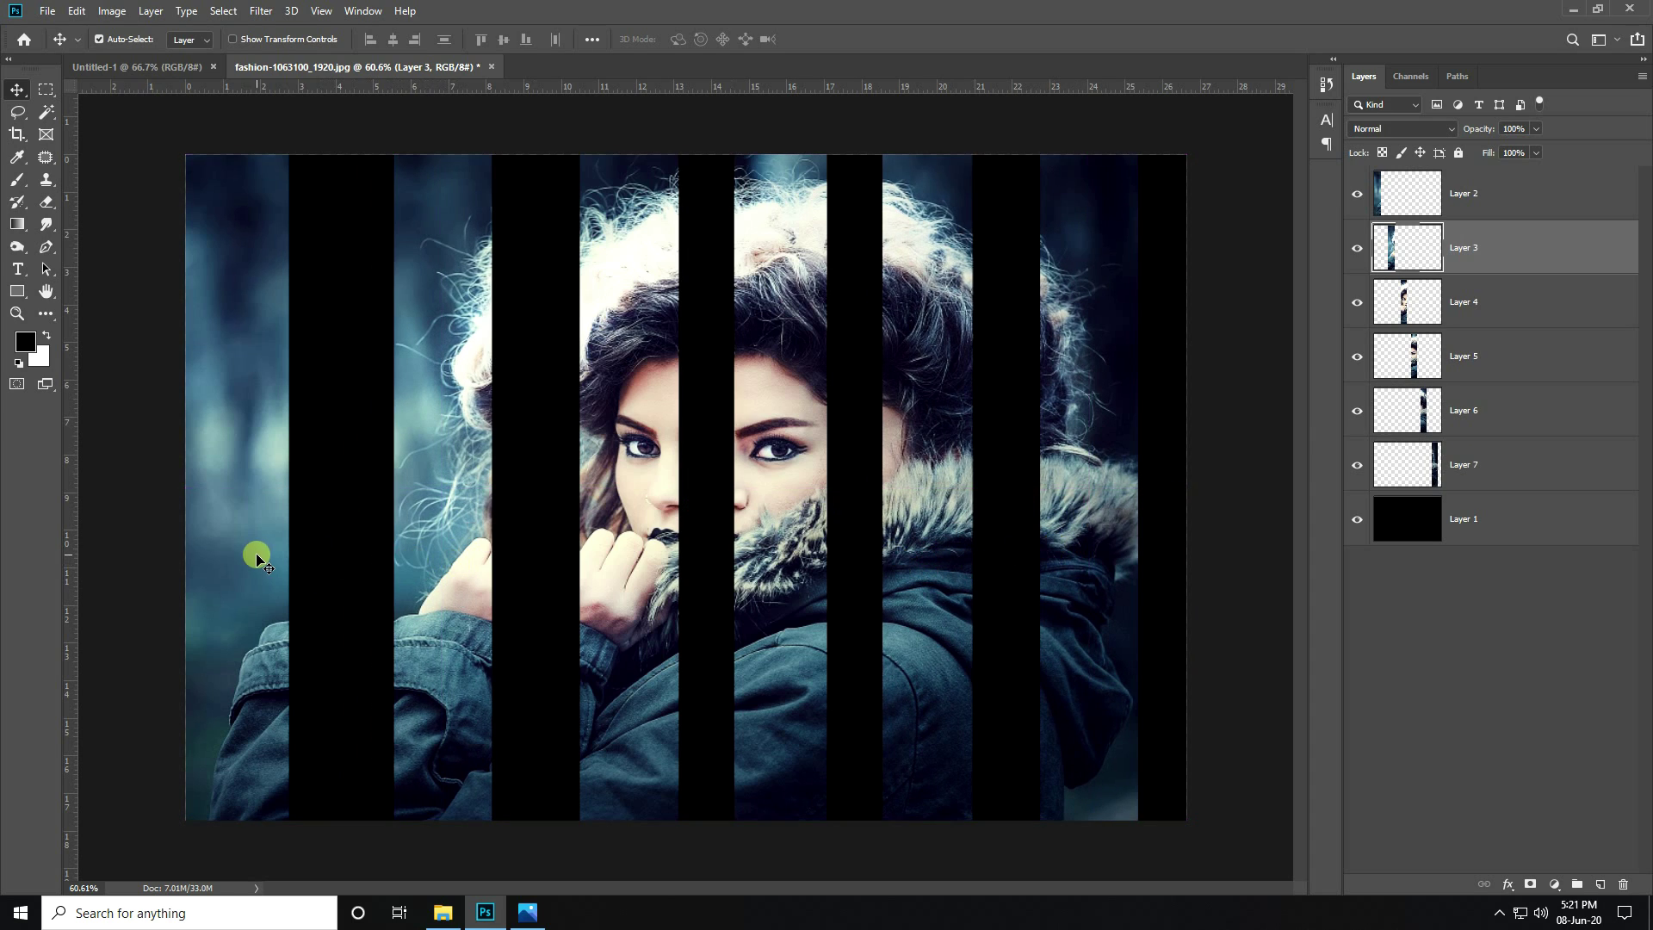
drag(258, 554, 316, 557)
drag(617, 667, 621, 668)
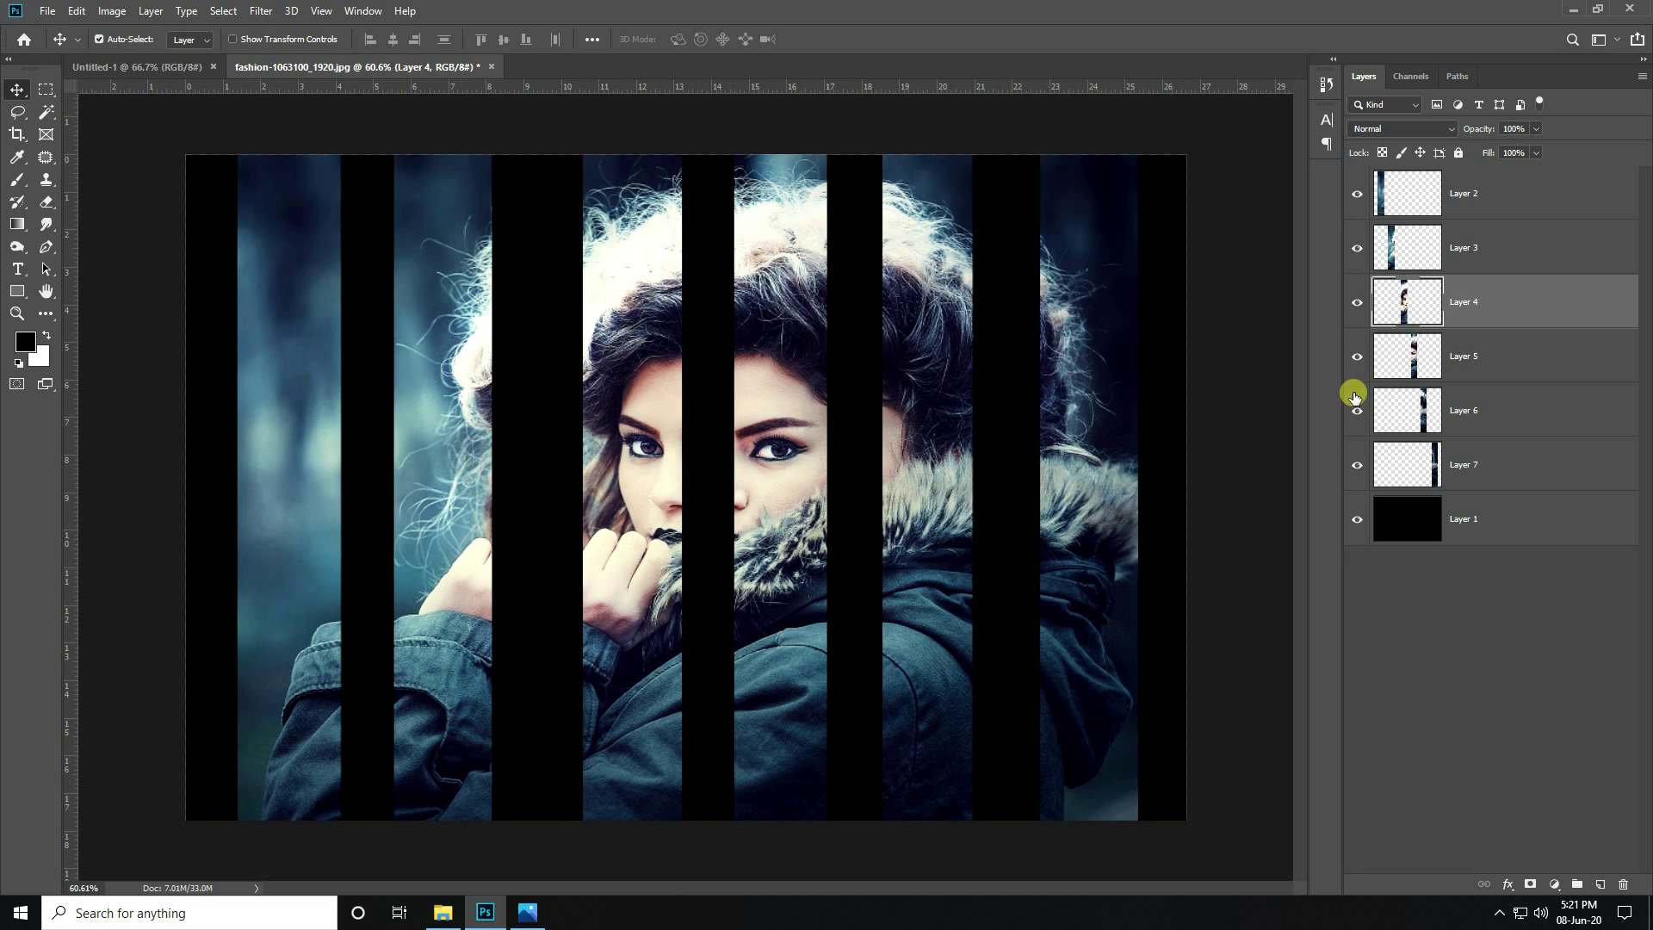
click(1420, 469)
shift+click(1464, 187)
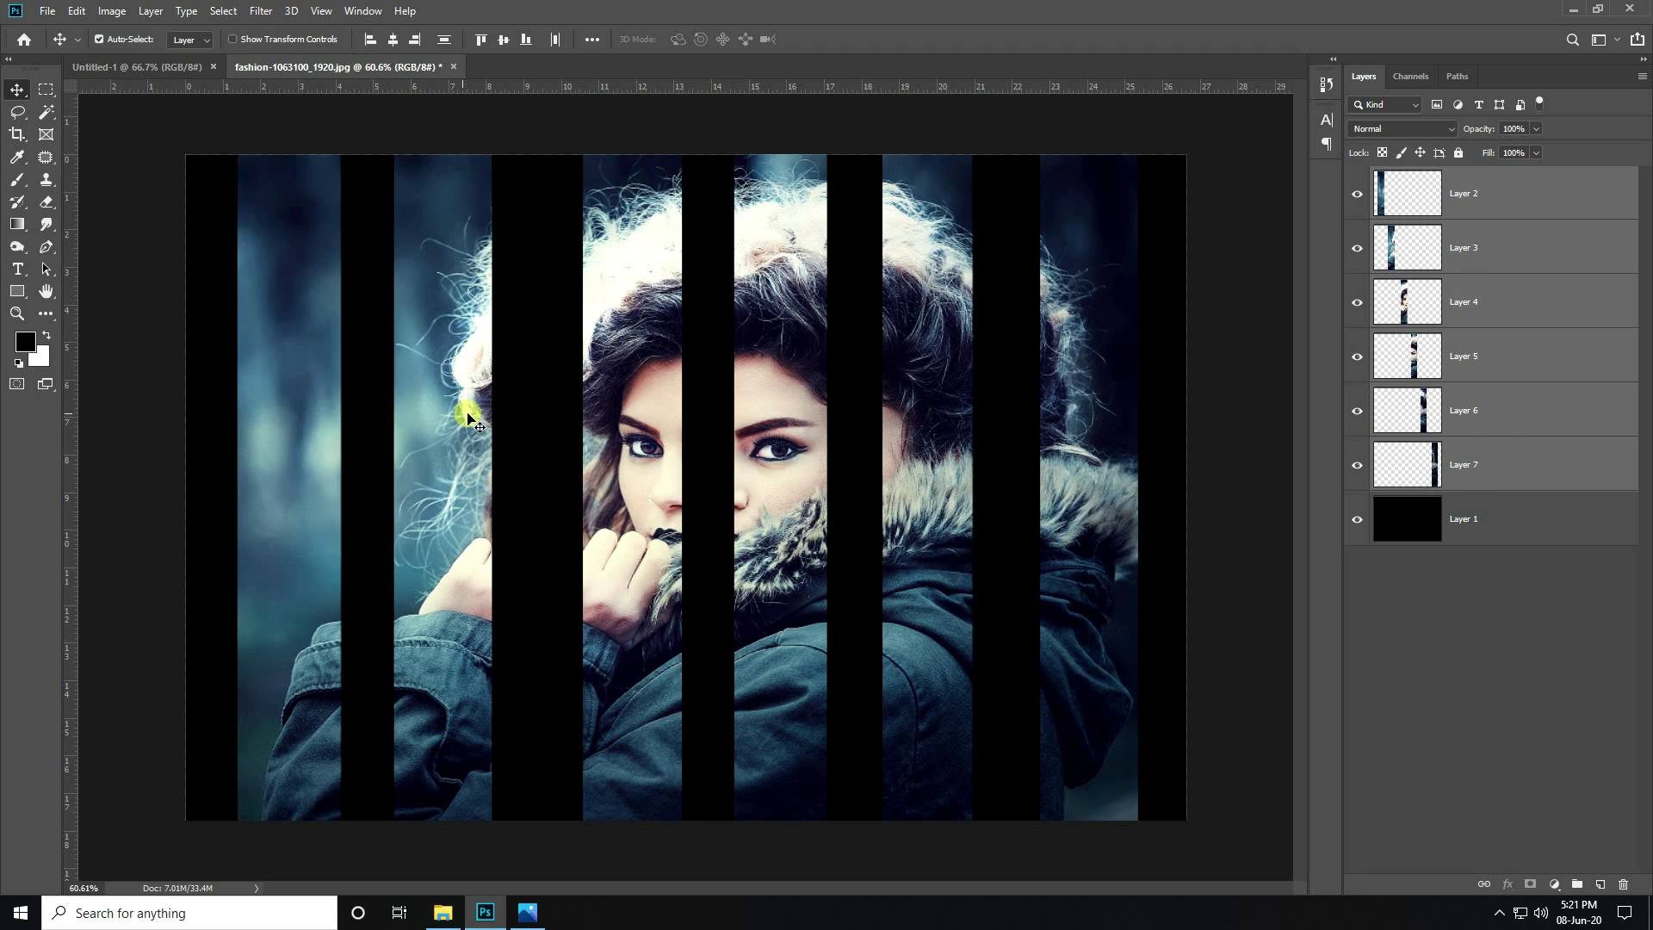
Merge the selected strip layers into a single Layer 2 and check it over black
click(150, 12)
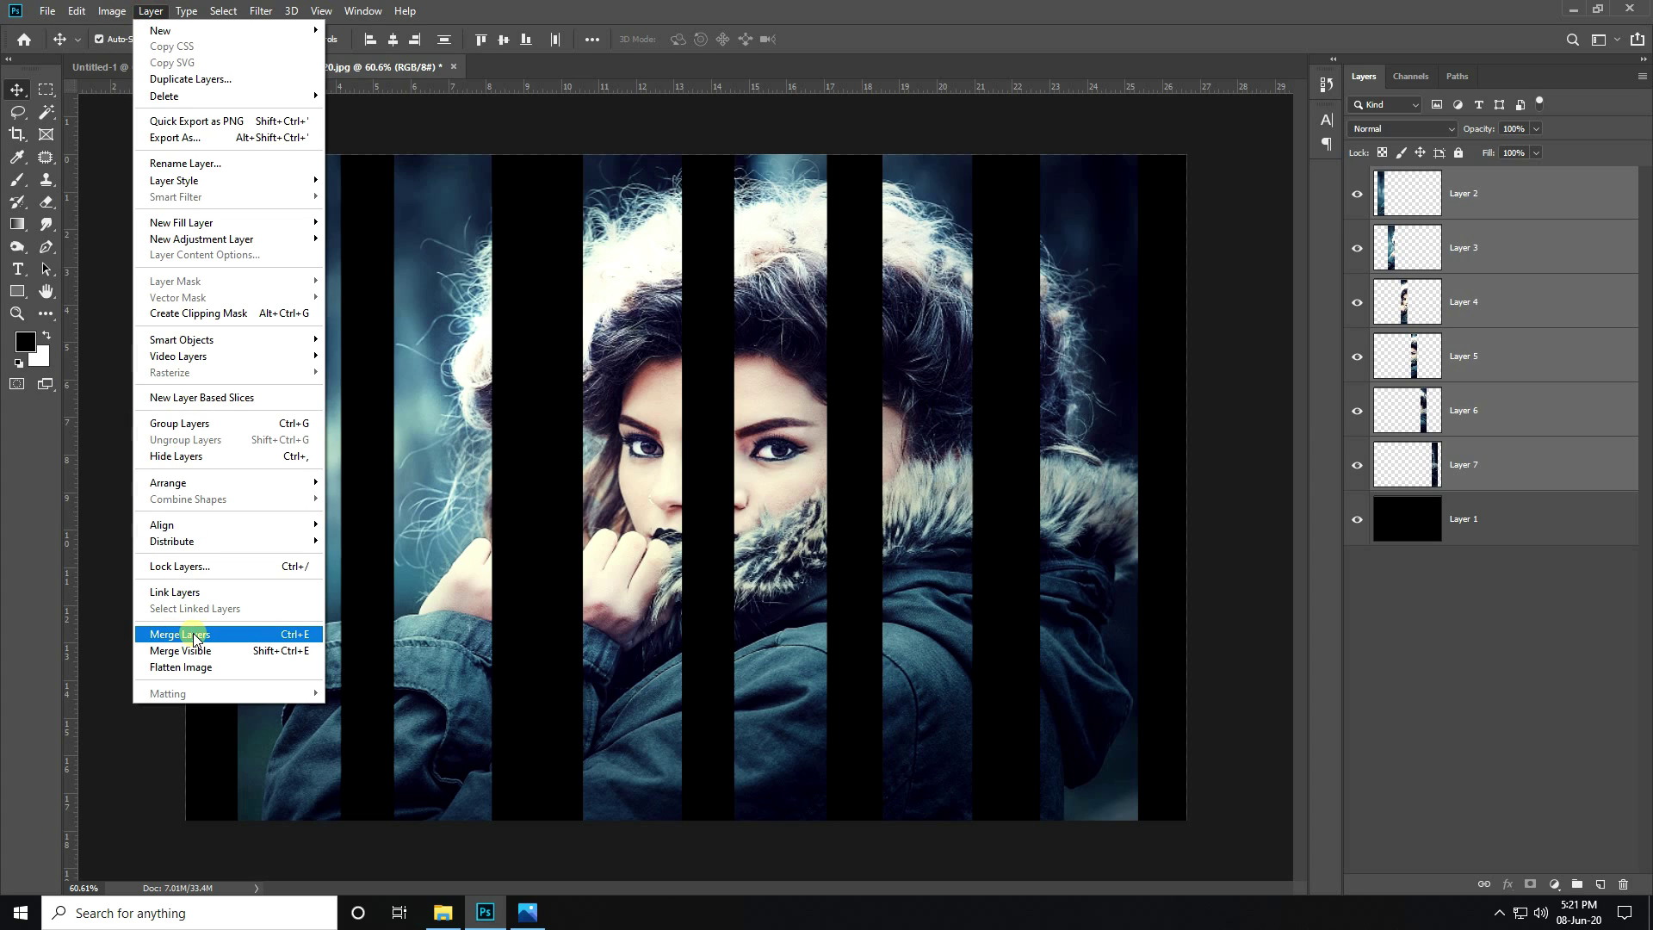
click(220, 635)
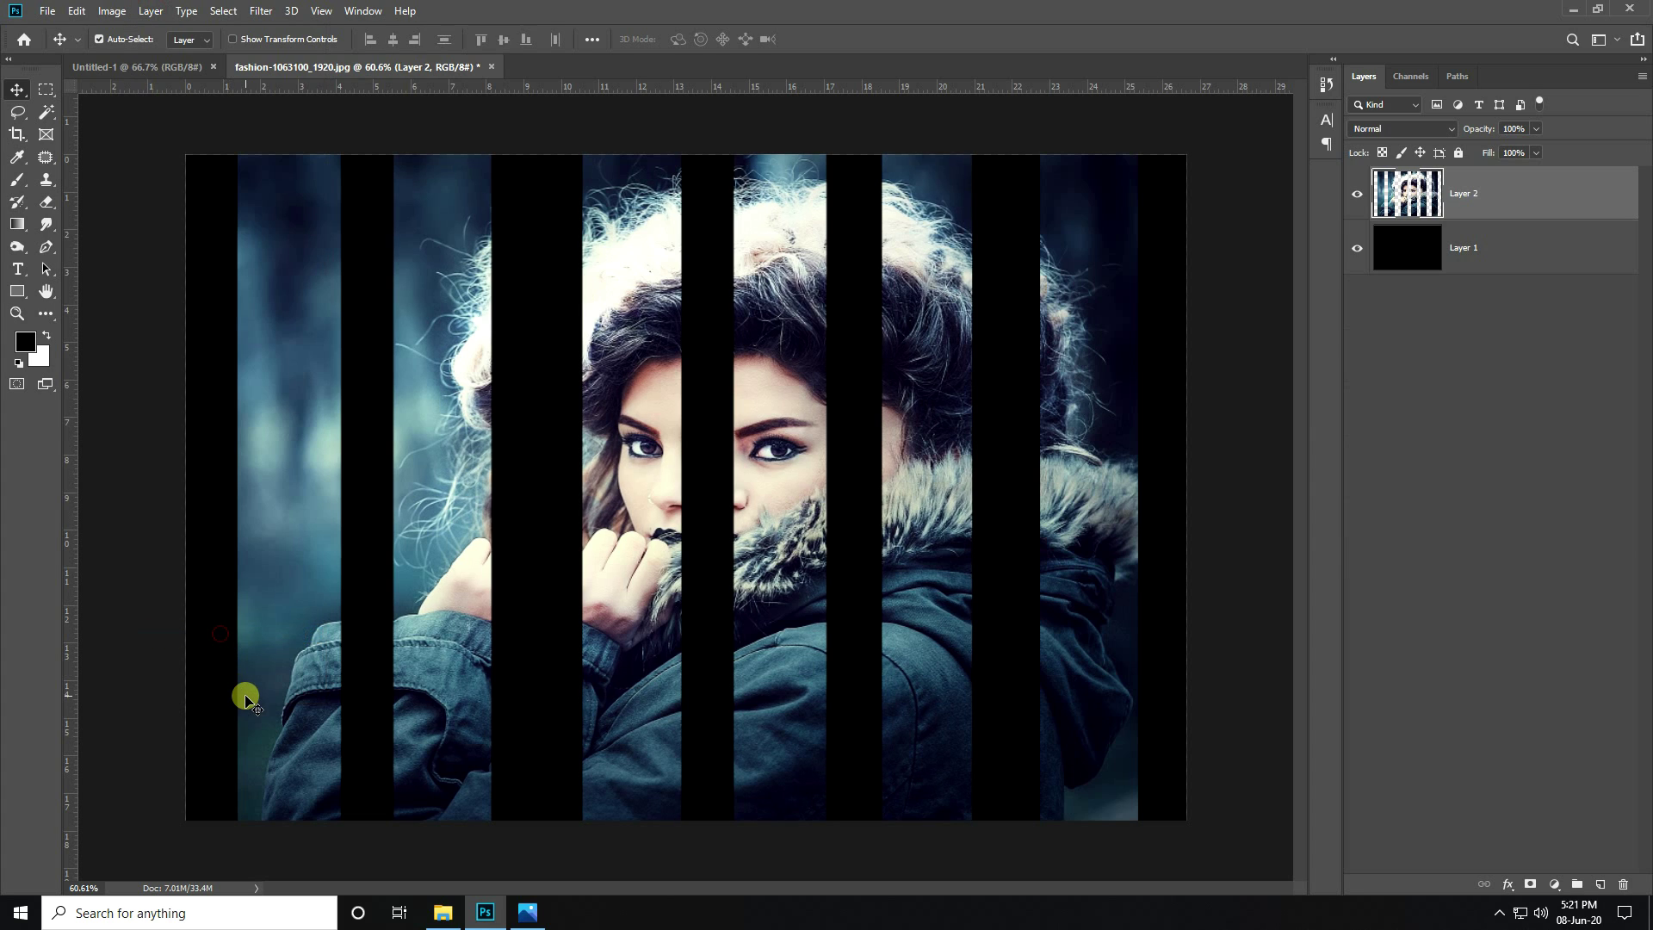
click(1357, 193)
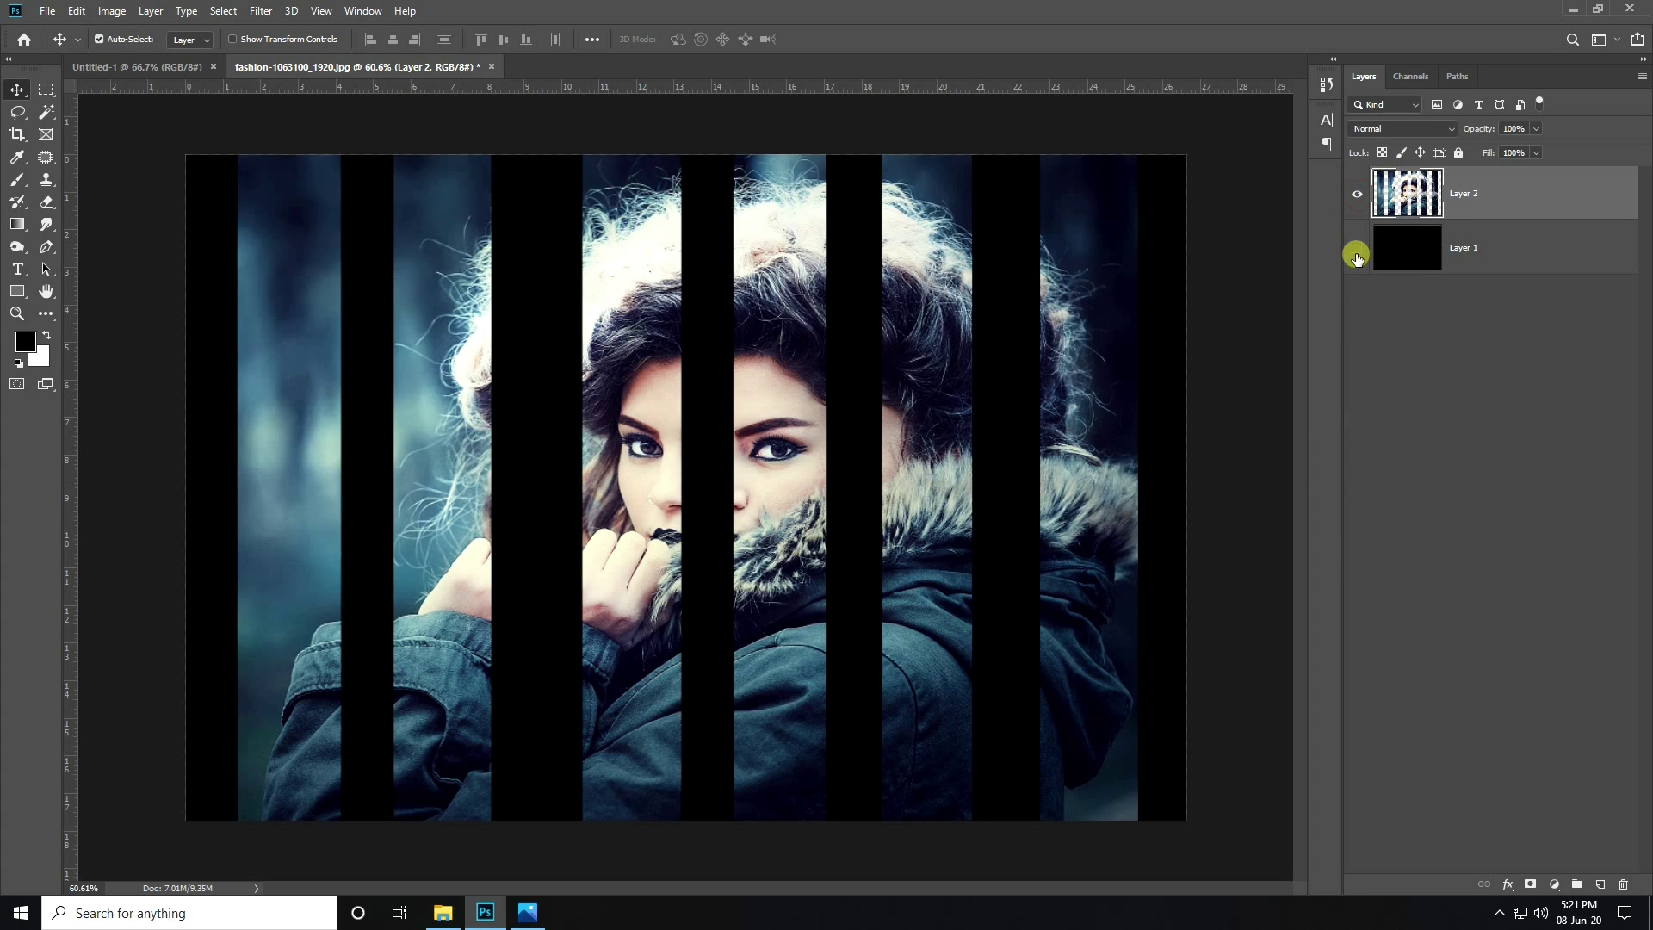
click(1356, 249)
click(1357, 255)
Duplicate Layer 2 as Layer 2 copy, hide the copy, and select Layer 2
click(149, 12)
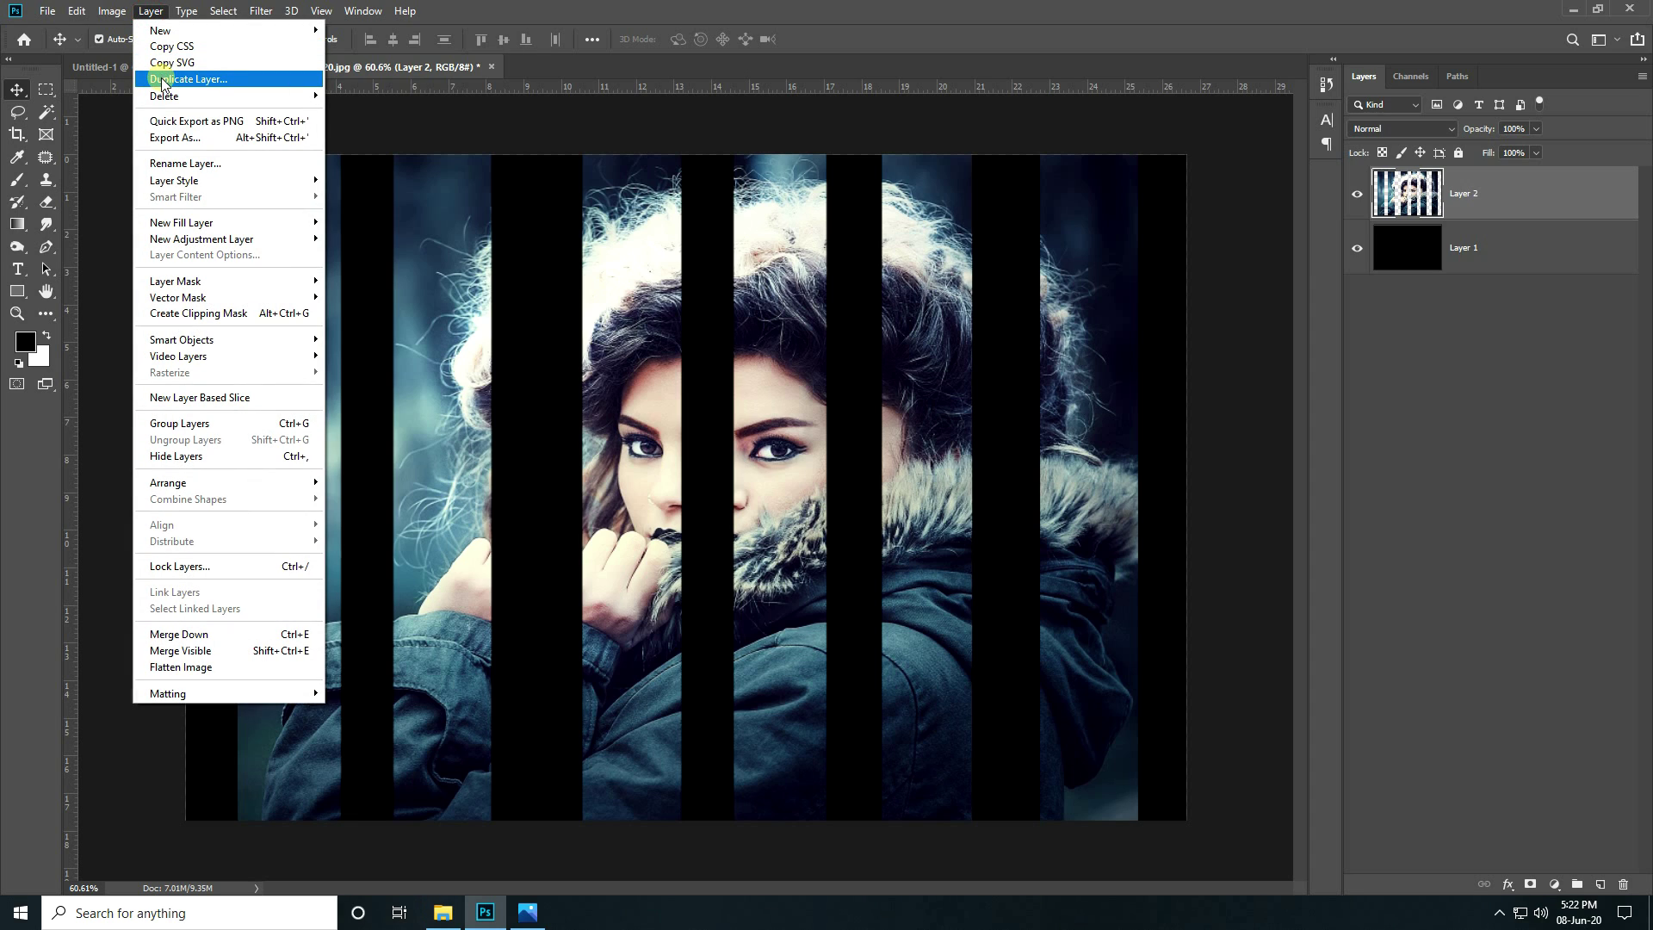
click(211, 78)
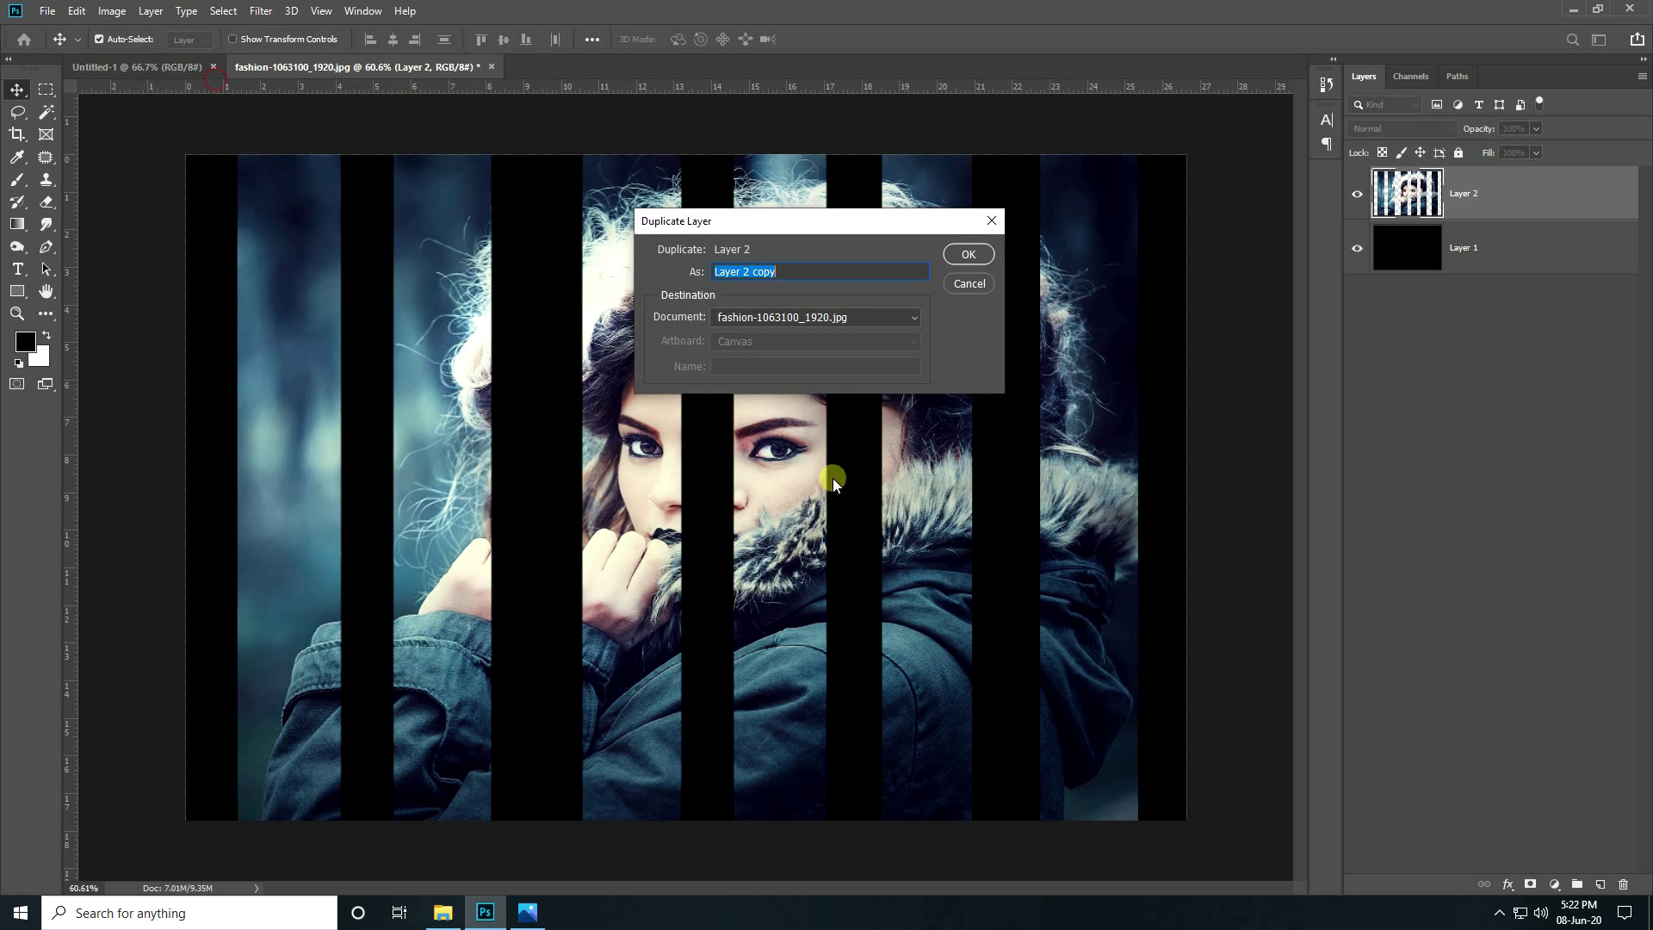
click(966, 253)
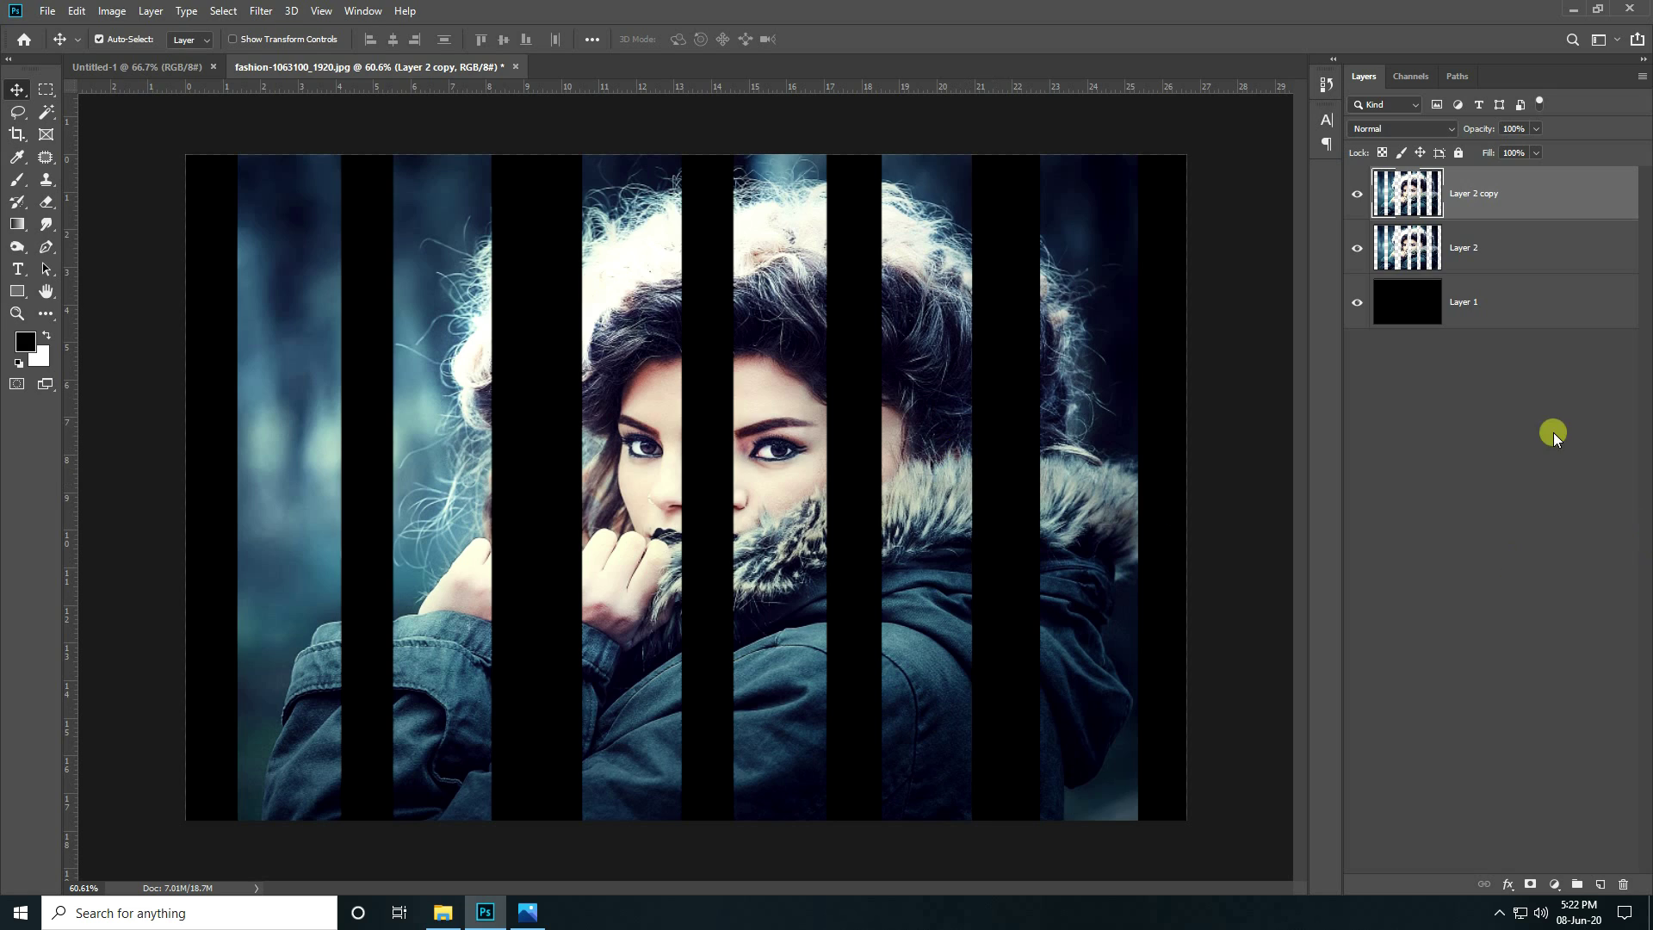
click(1357, 194)
click(1461, 251)
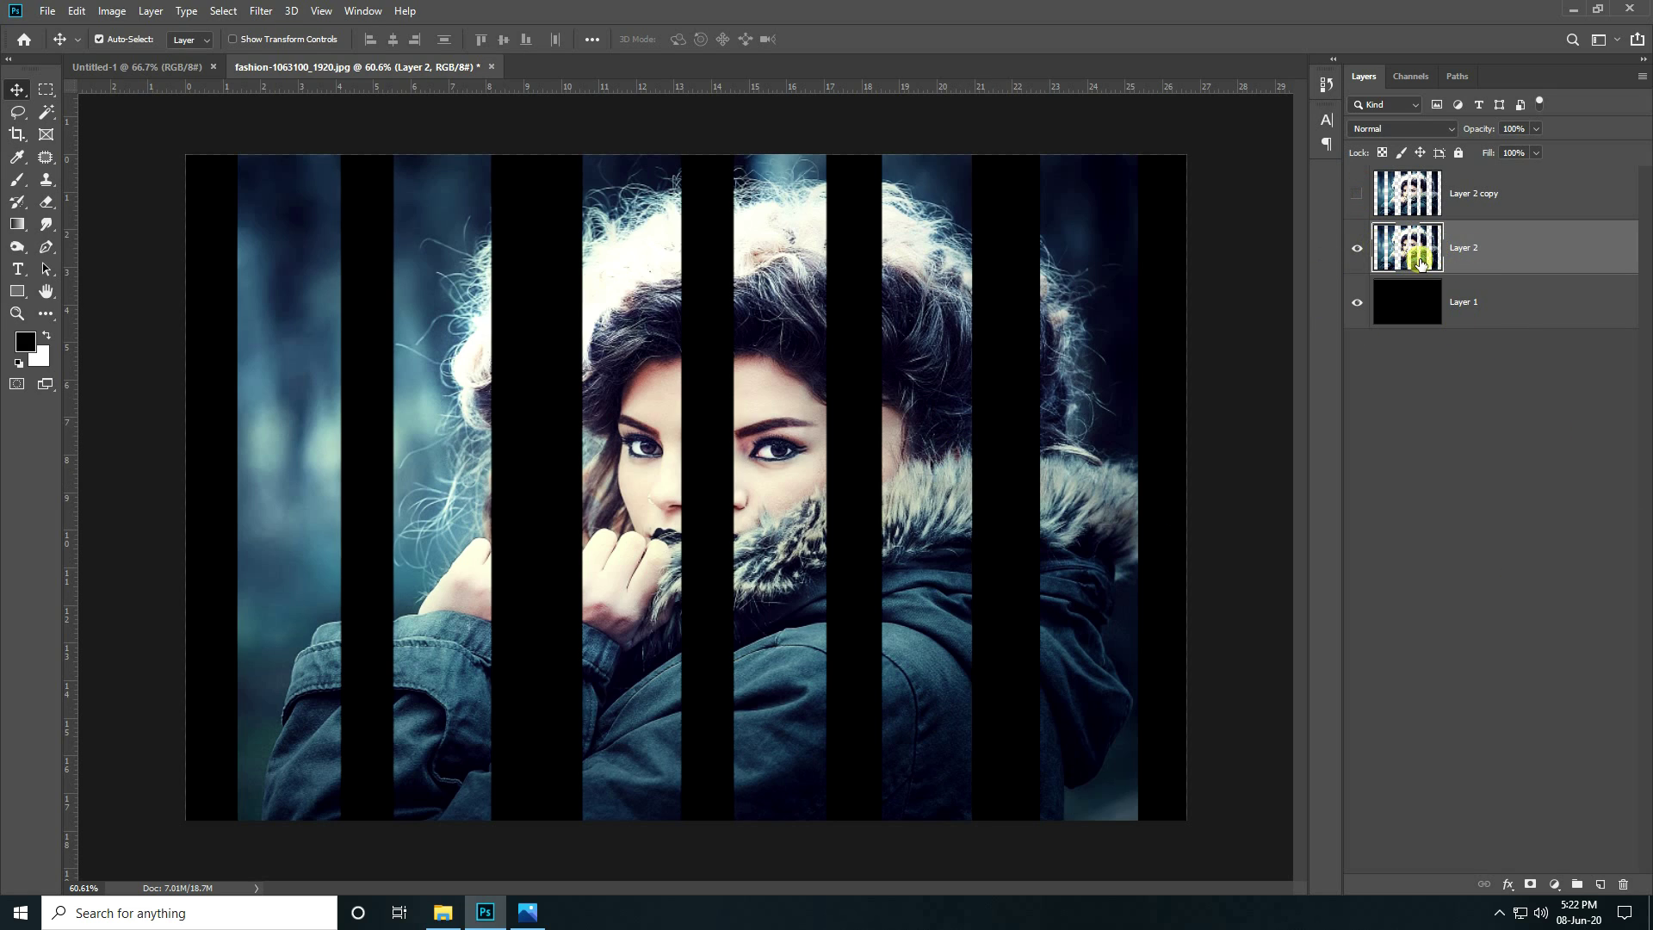
Apply a 4.0-pixel Gaussian Blur to Layer 2
click(261, 14)
click(284, 207)
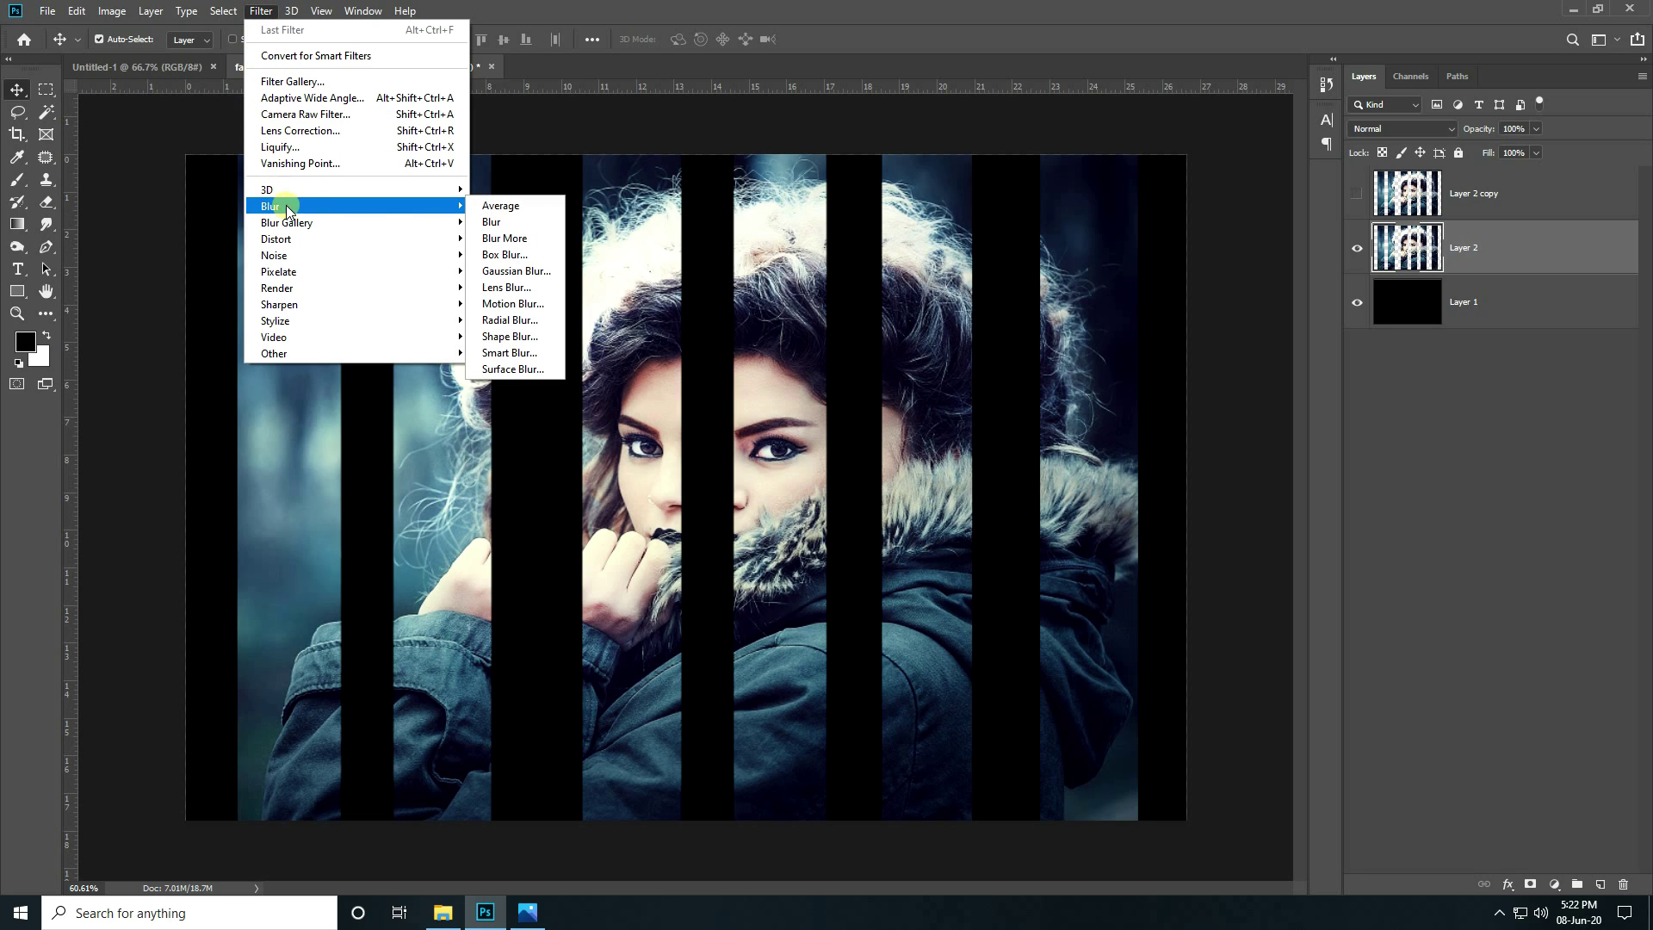
click(540, 273)
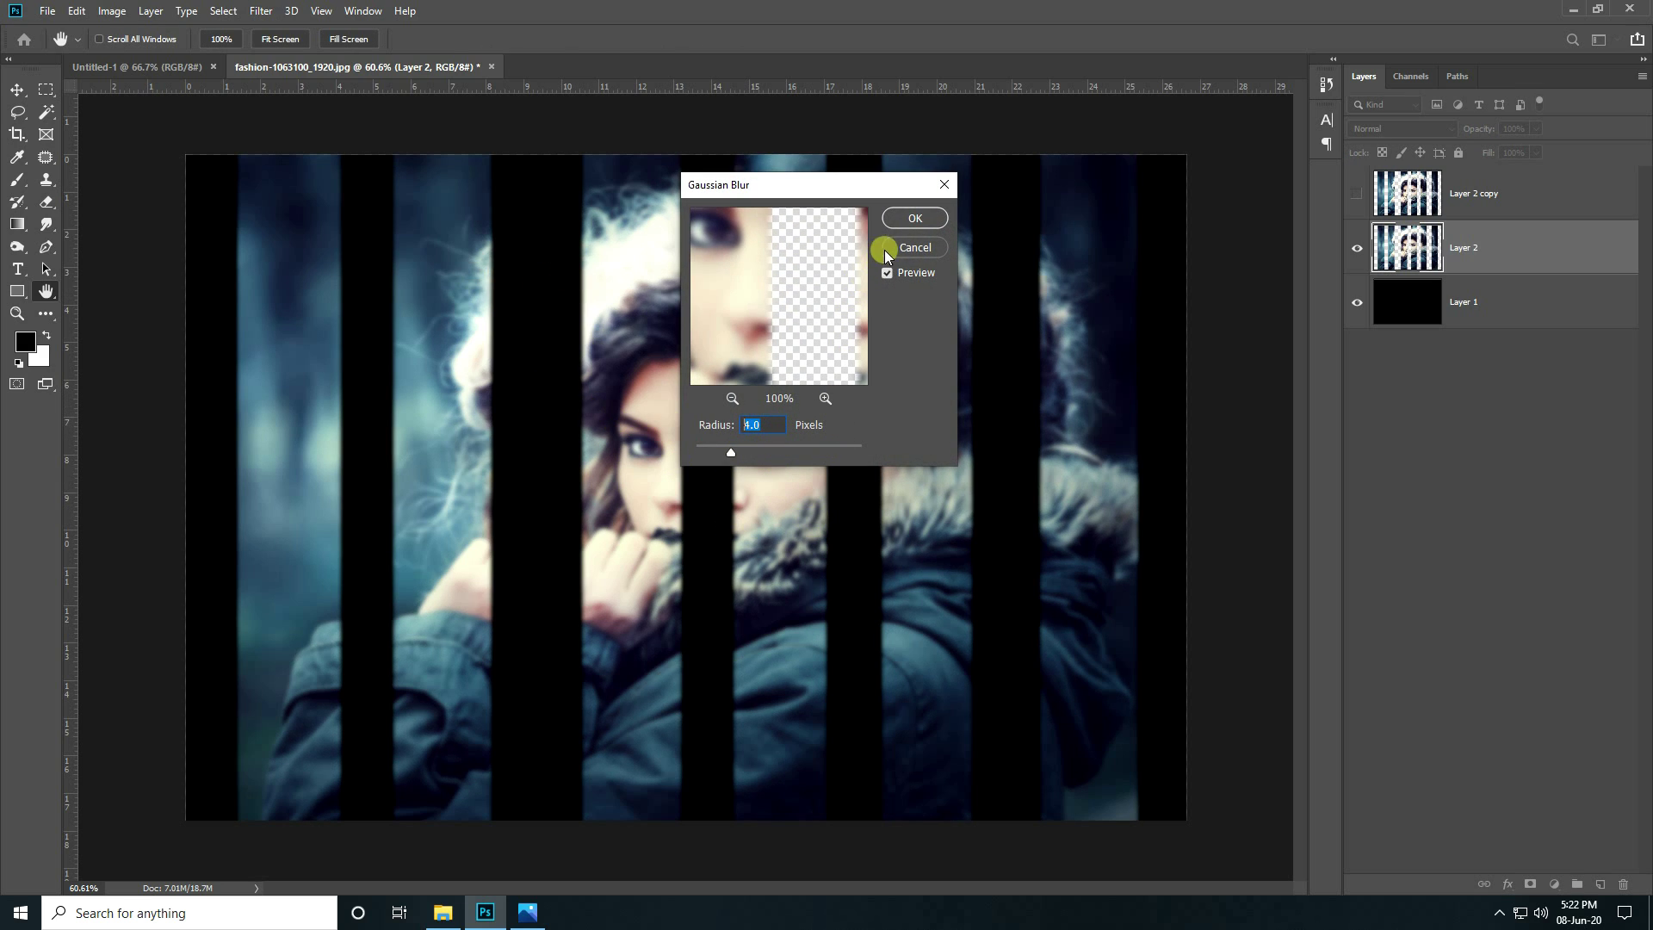
click(913, 218)
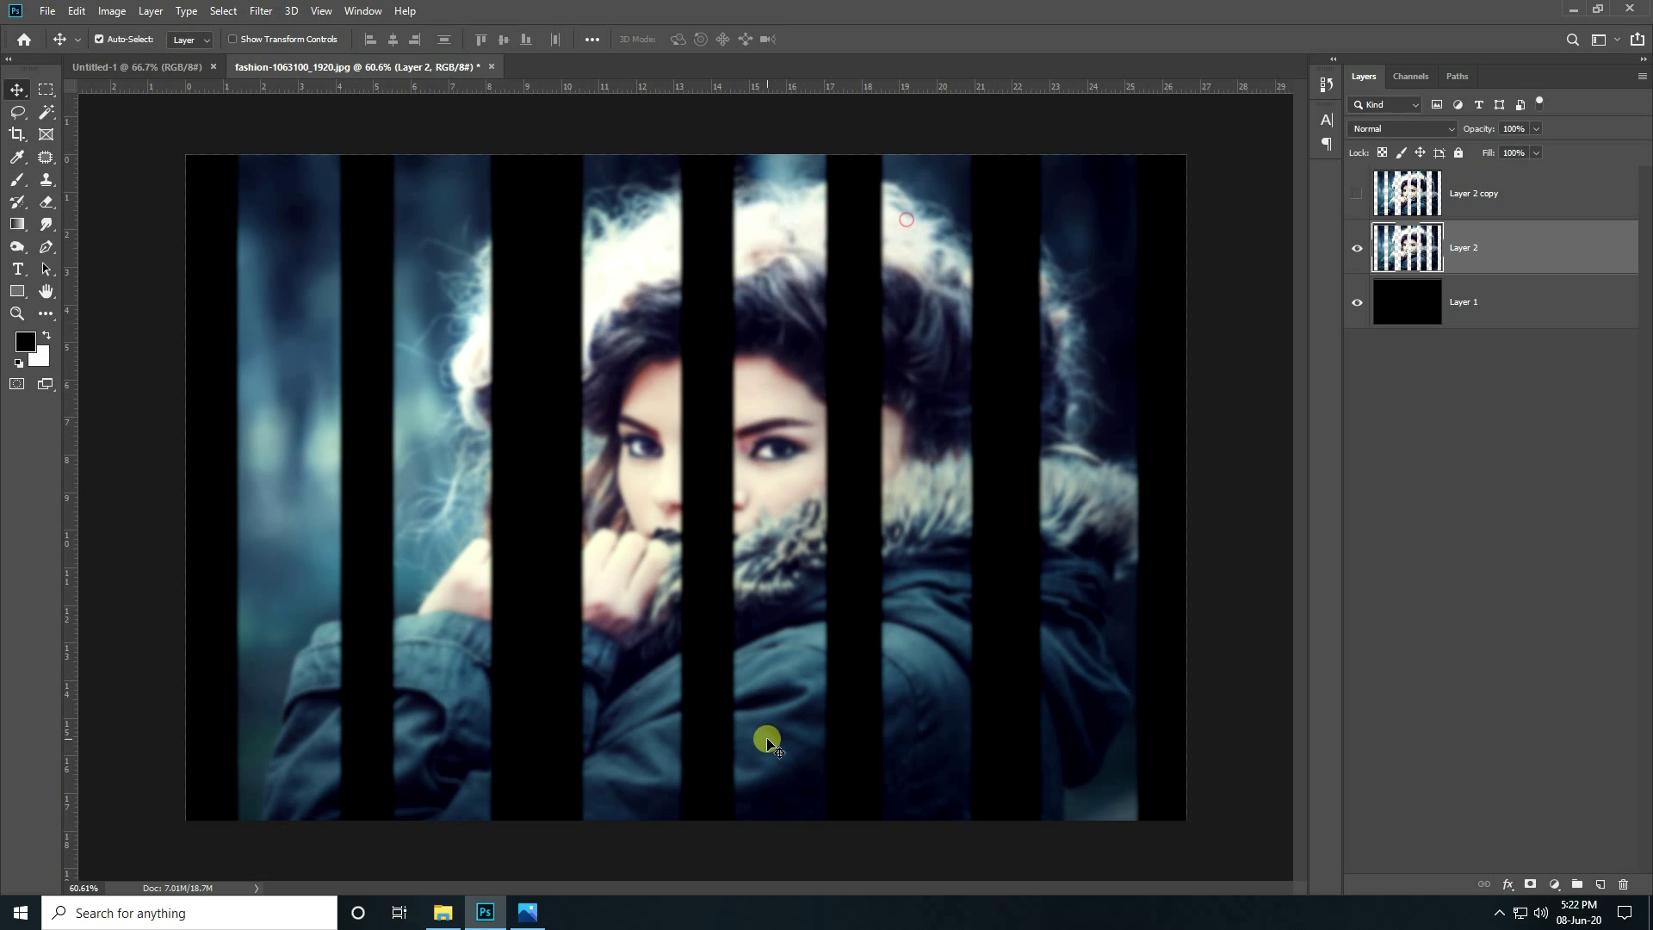
Toggle Layer 2 copy to compare with the blur, leaving the sharp copy visible
click(17, 90)
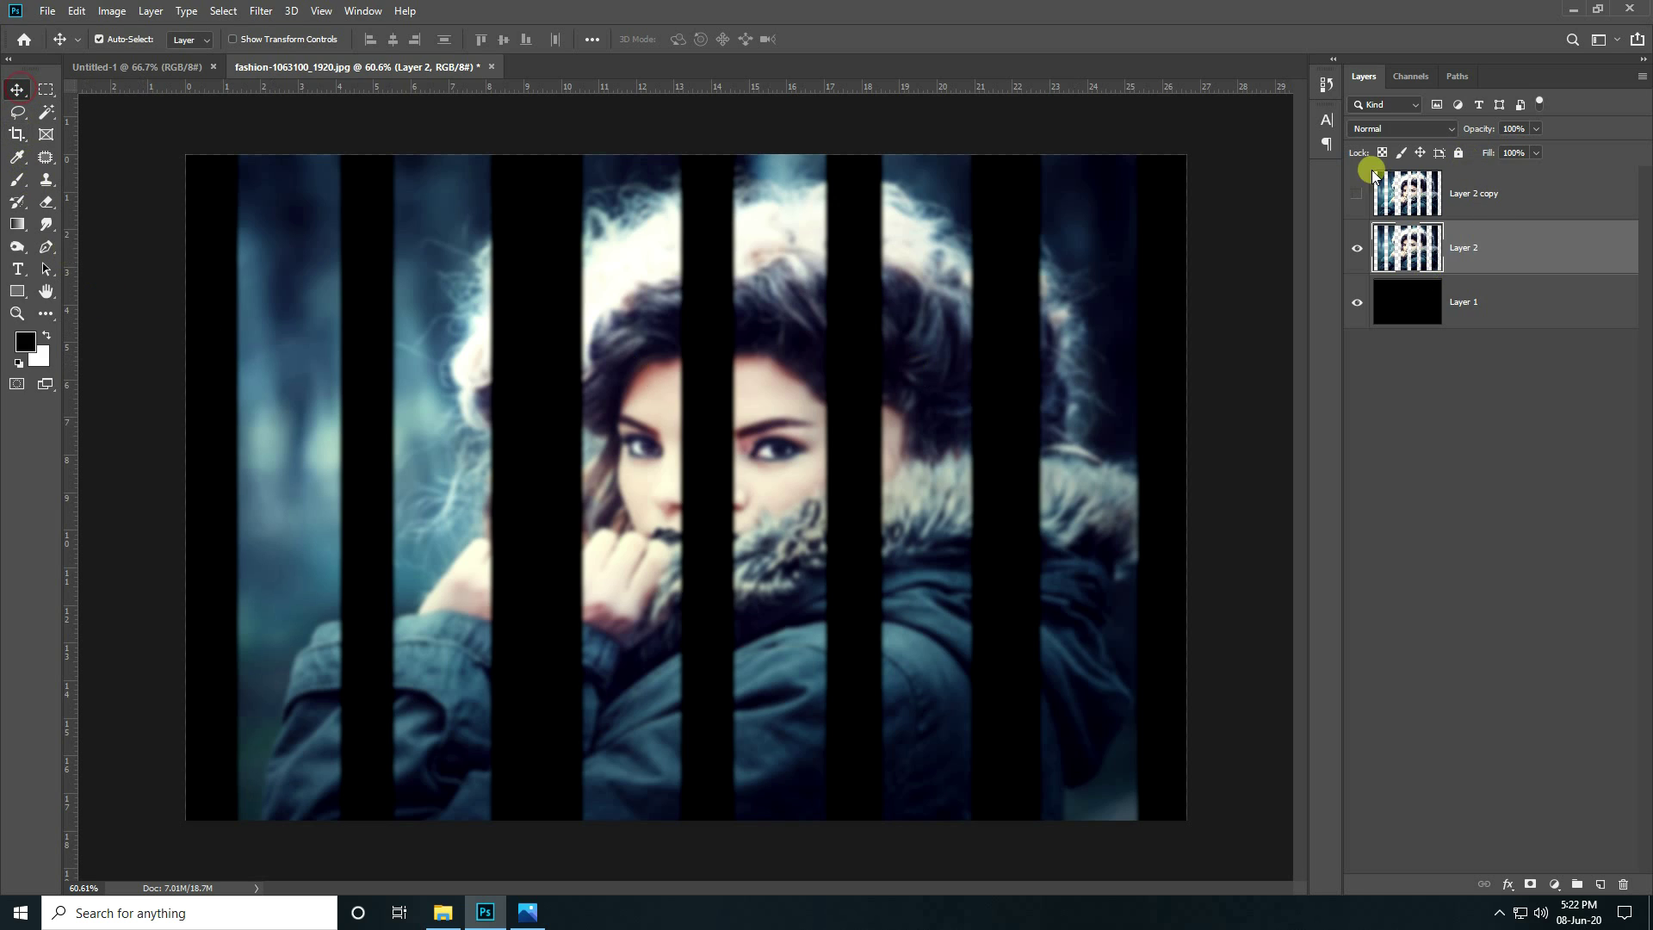
click(1356, 197)
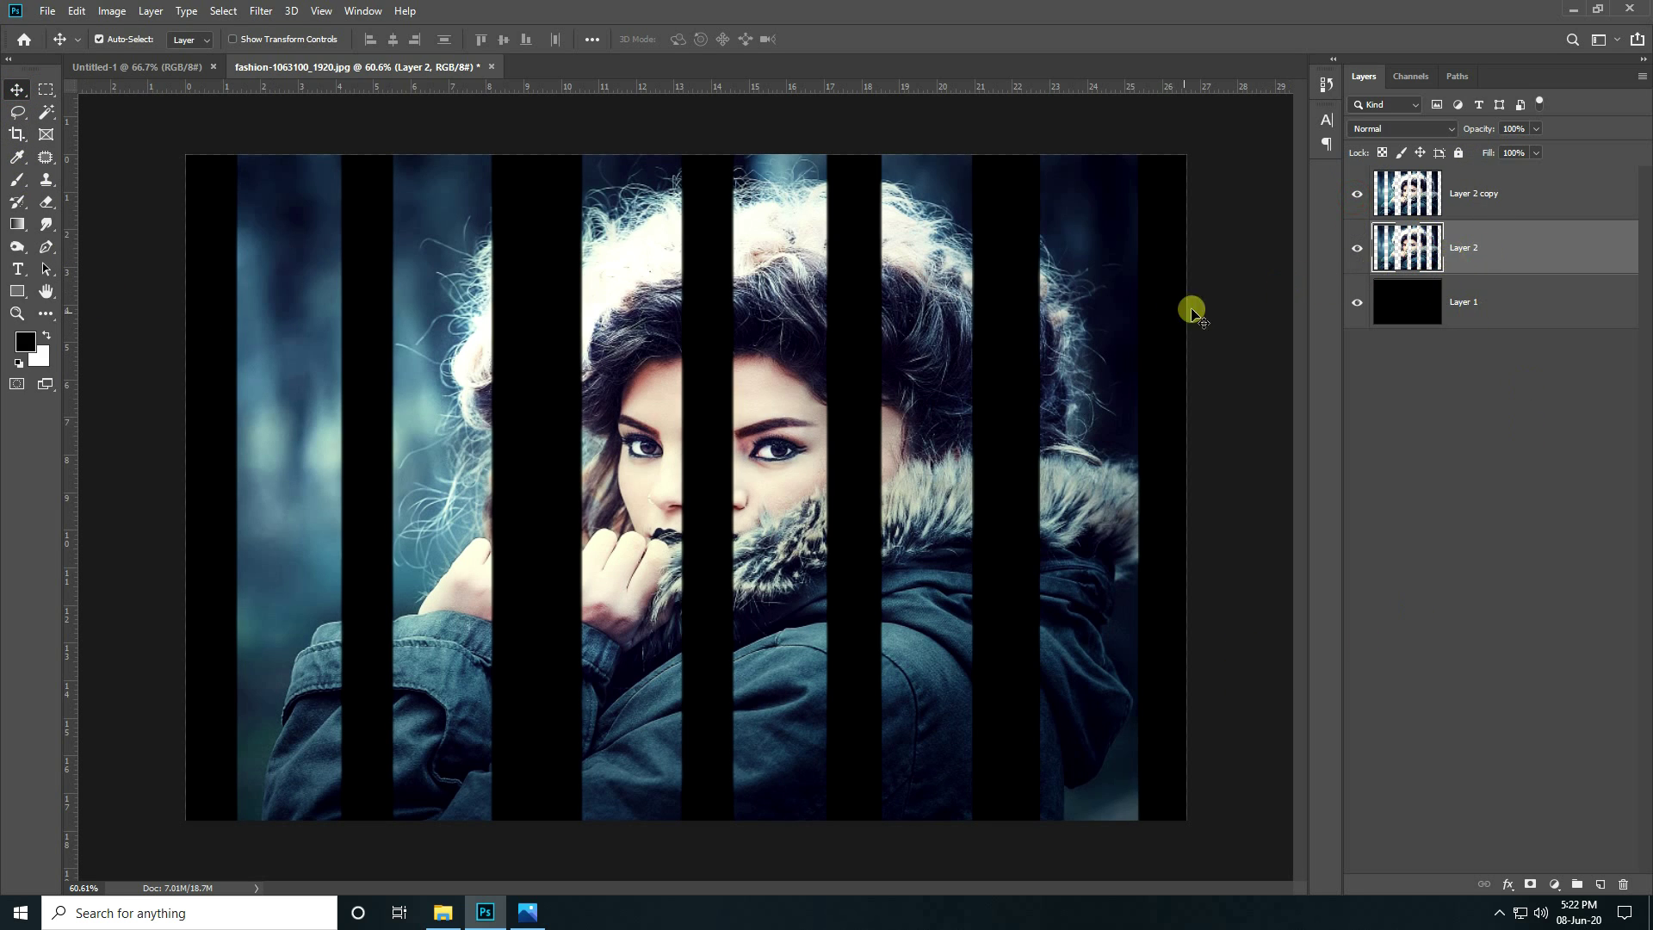
click(1357, 194)
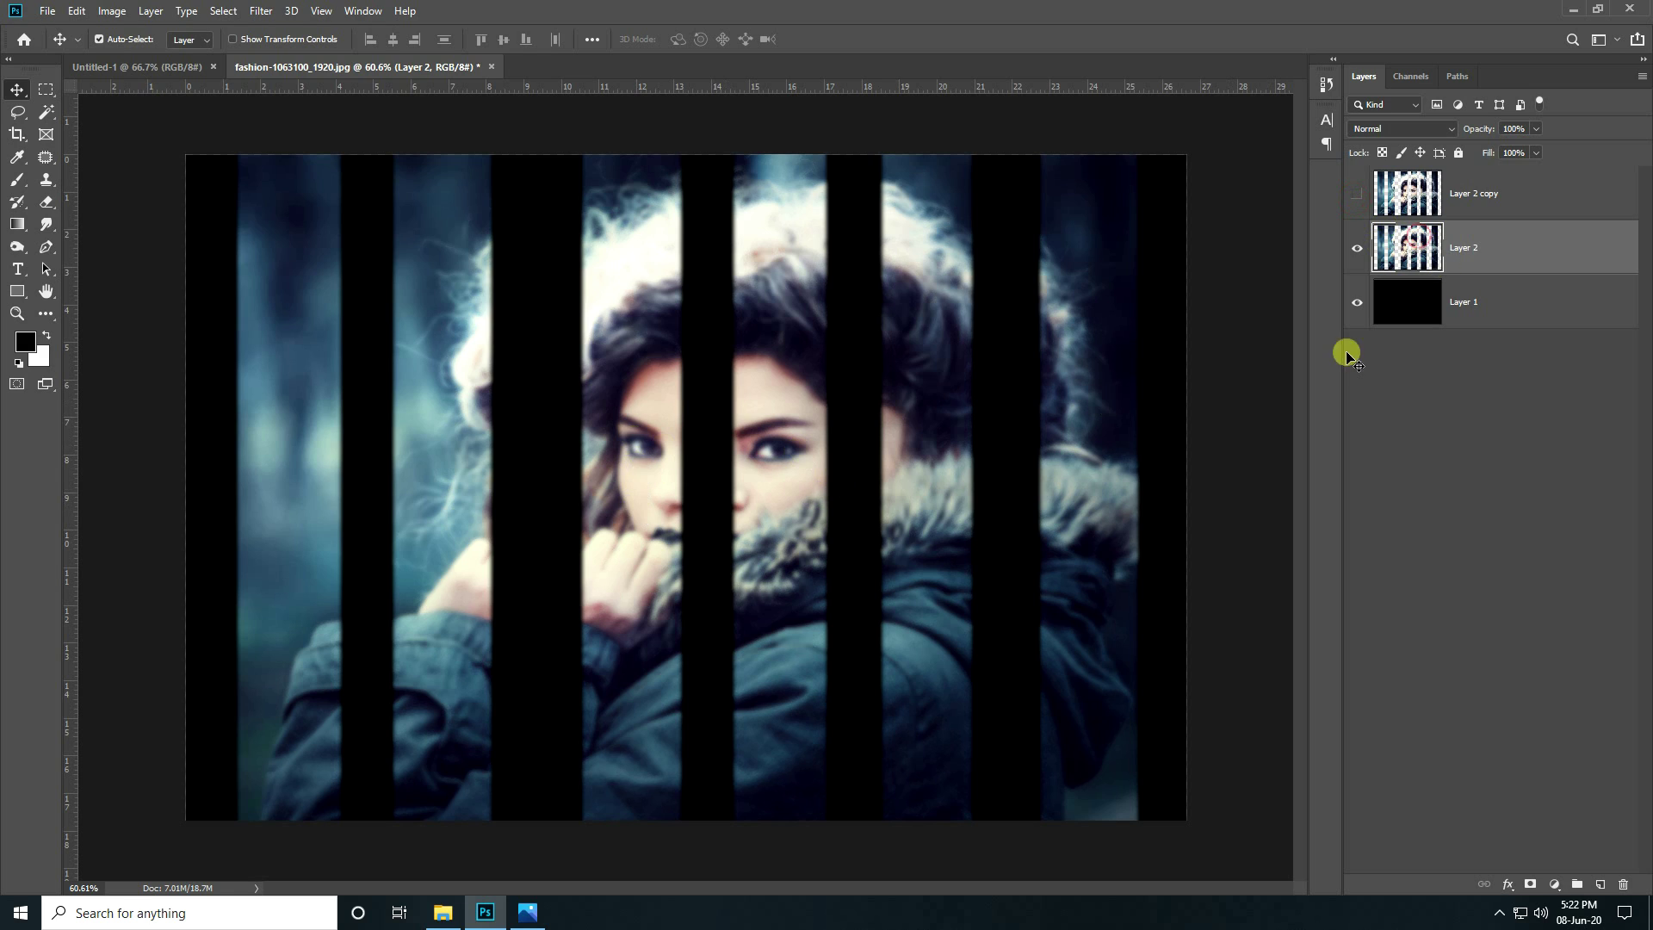
click(1356, 194)
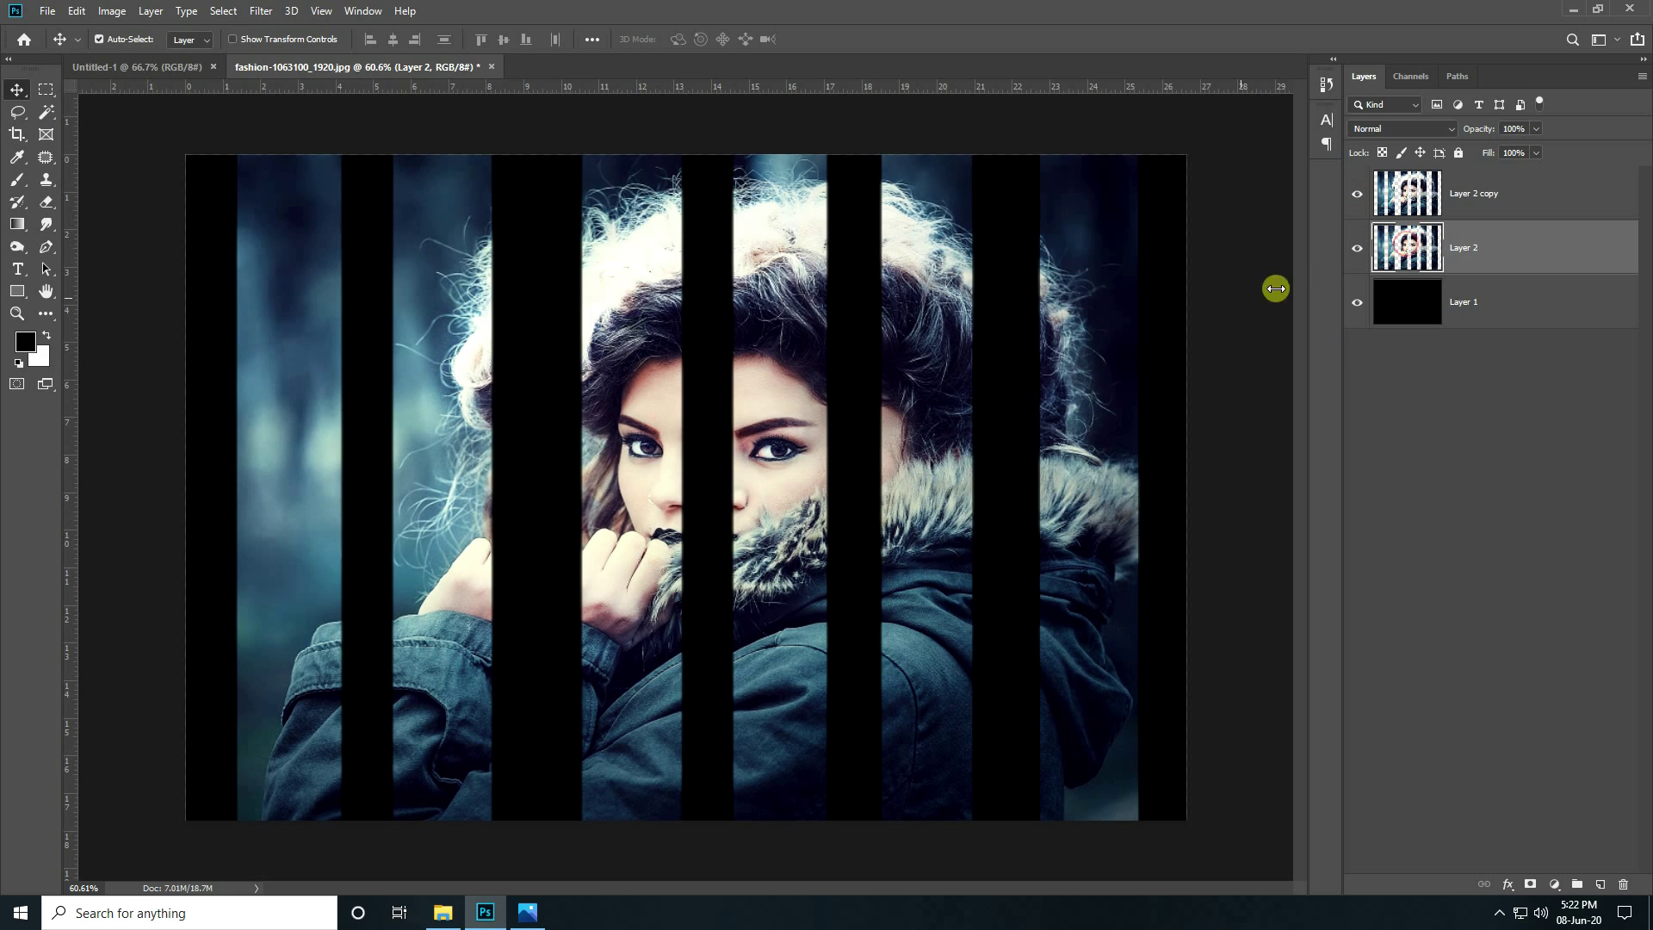
key(ctrl)
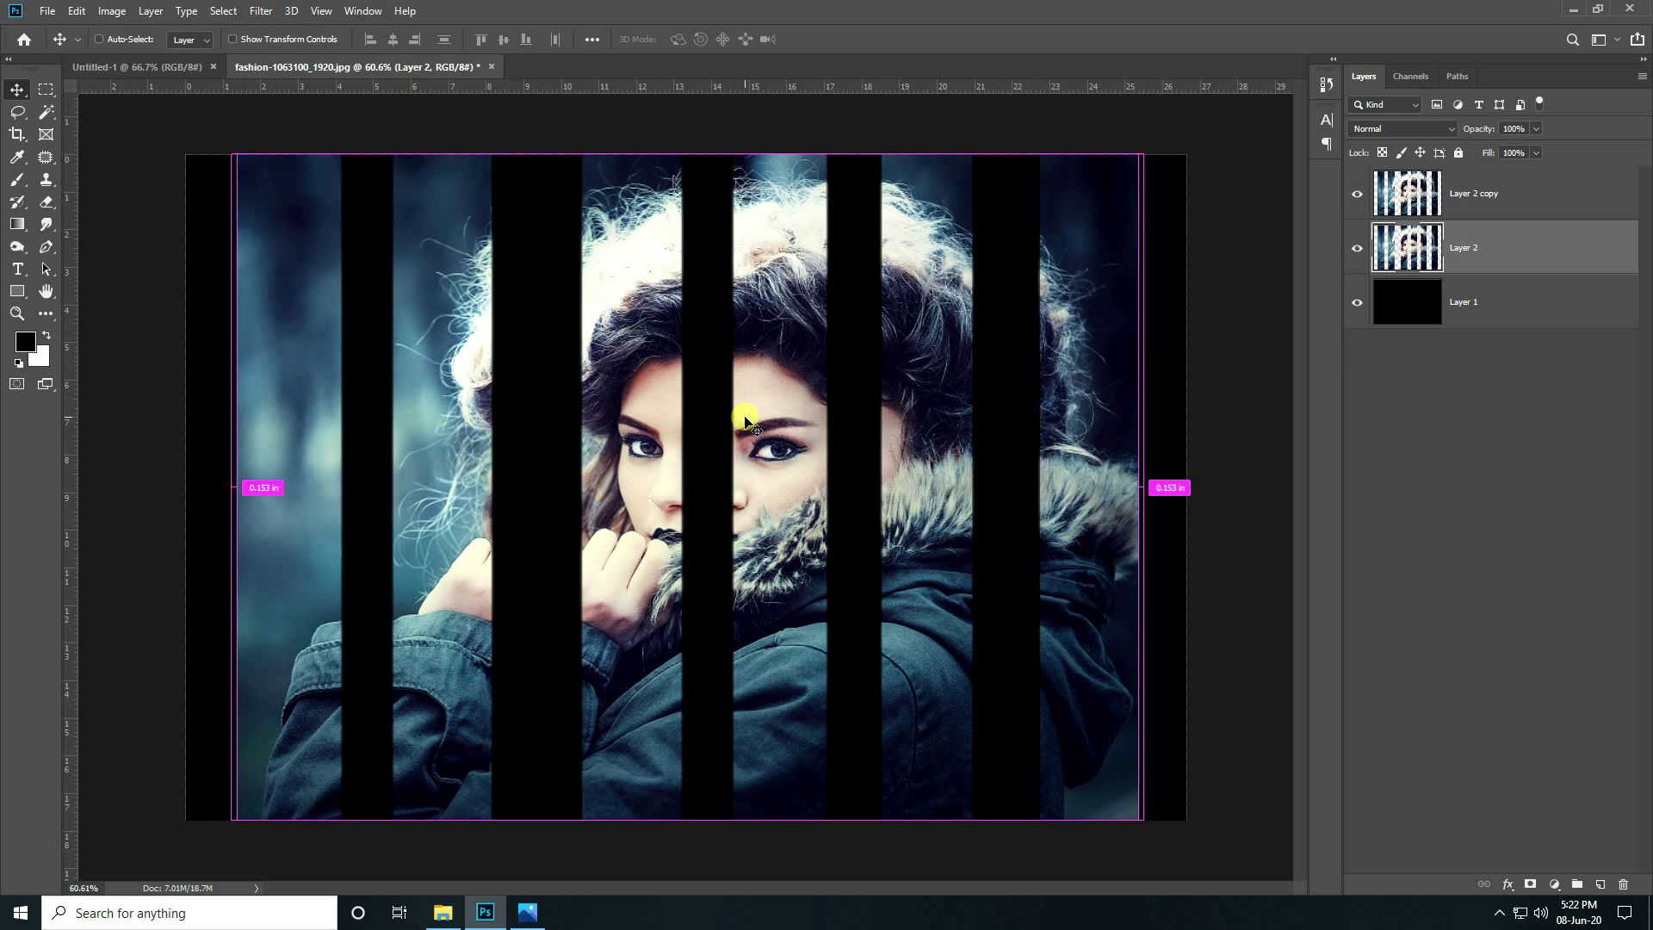
Free Transform Layer 2, shift it left against the copy's strips, and commit
key(ctrl+t)
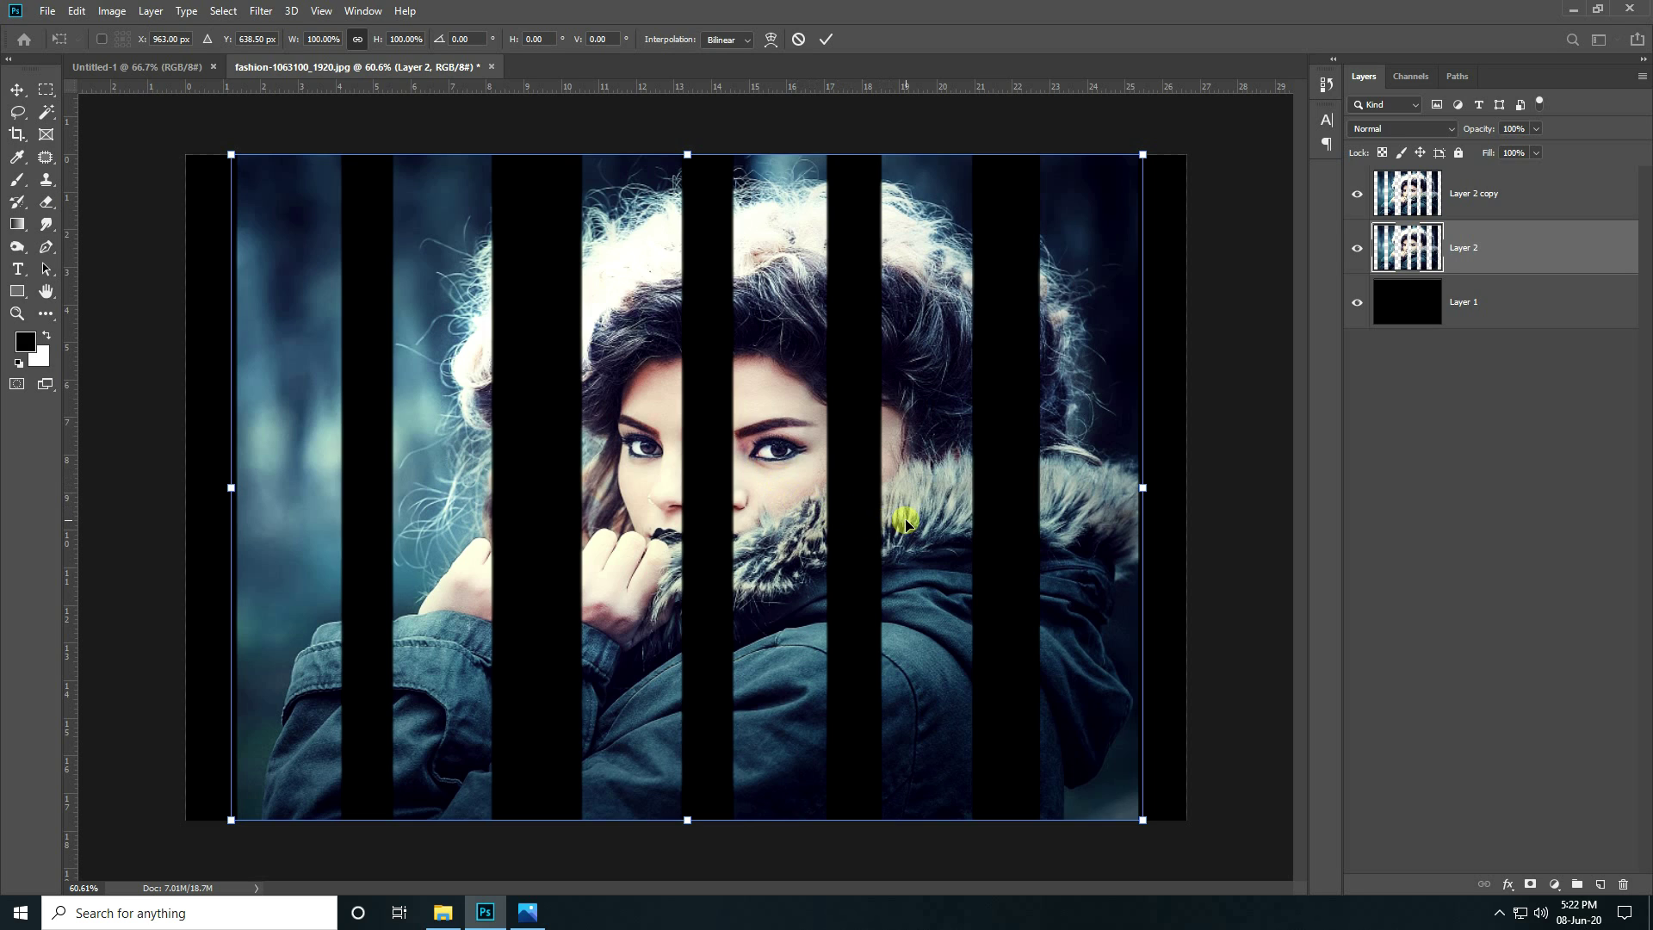
drag(905, 521, 849, 510)
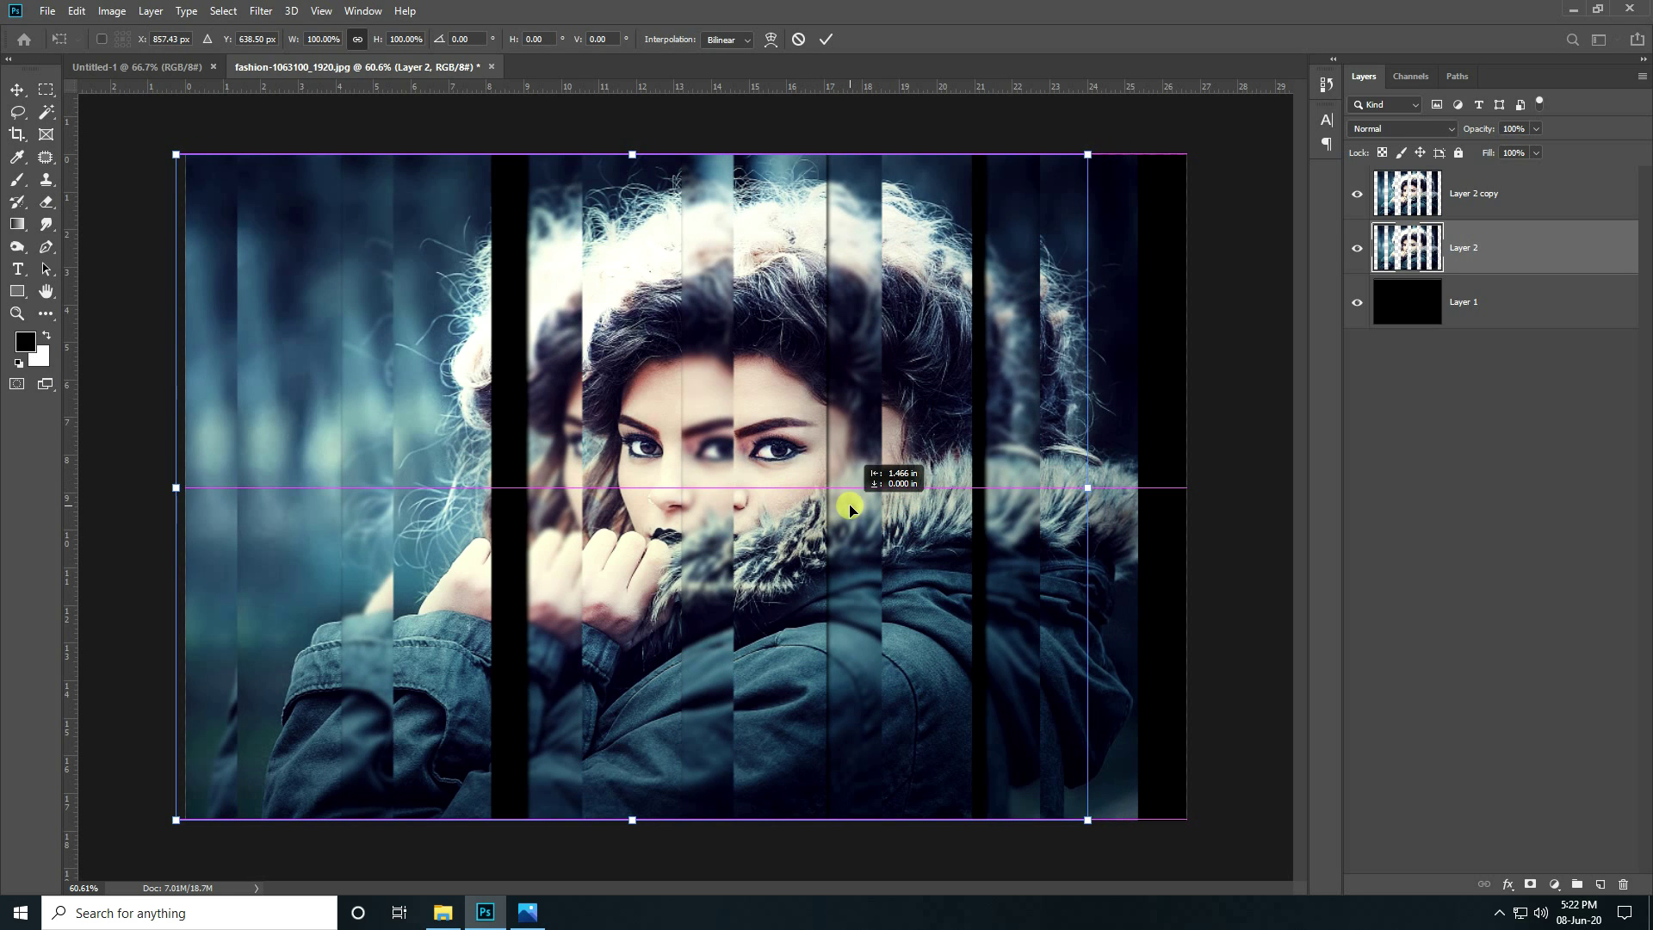
drag(849, 510, 851, 508)
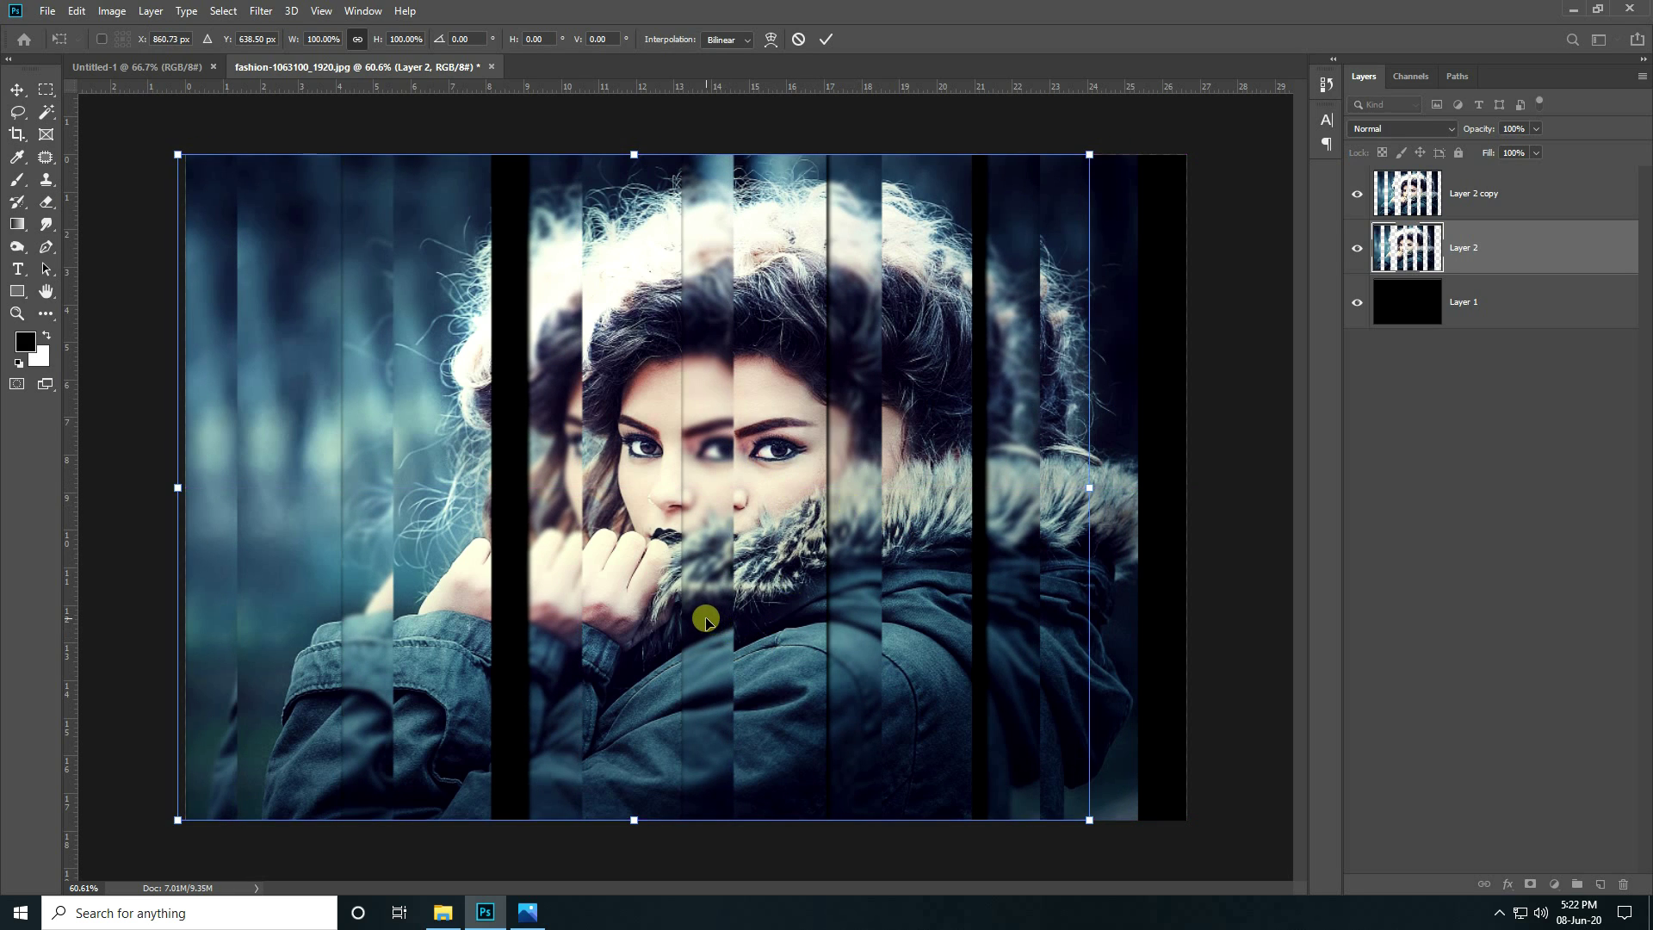
scroll(705, 619, down, 2)
scroll(705, 619, up, 1)
scroll(705, 620, up, 1)
scroll(705, 619, up, 1)
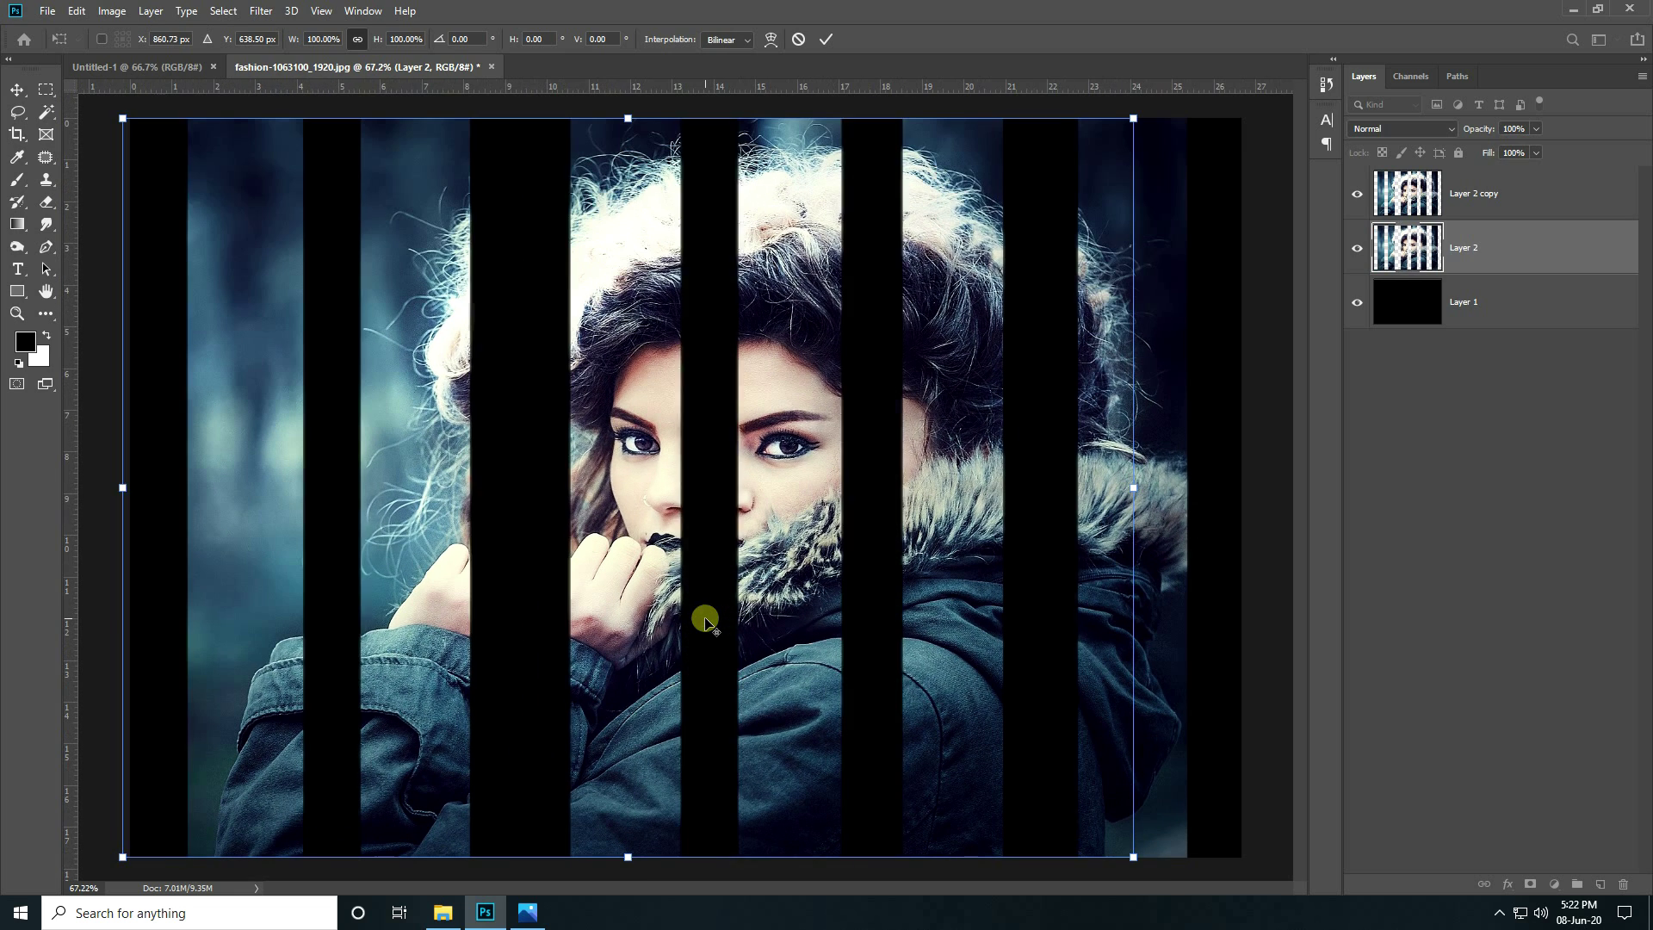
click(822, 40)
Nudge the blurred Layer 2 slightly with the Move tool to refine the offset
click(17, 89)
scroll(749, 471, down, 2)
scroll(749, 471, down, 2)
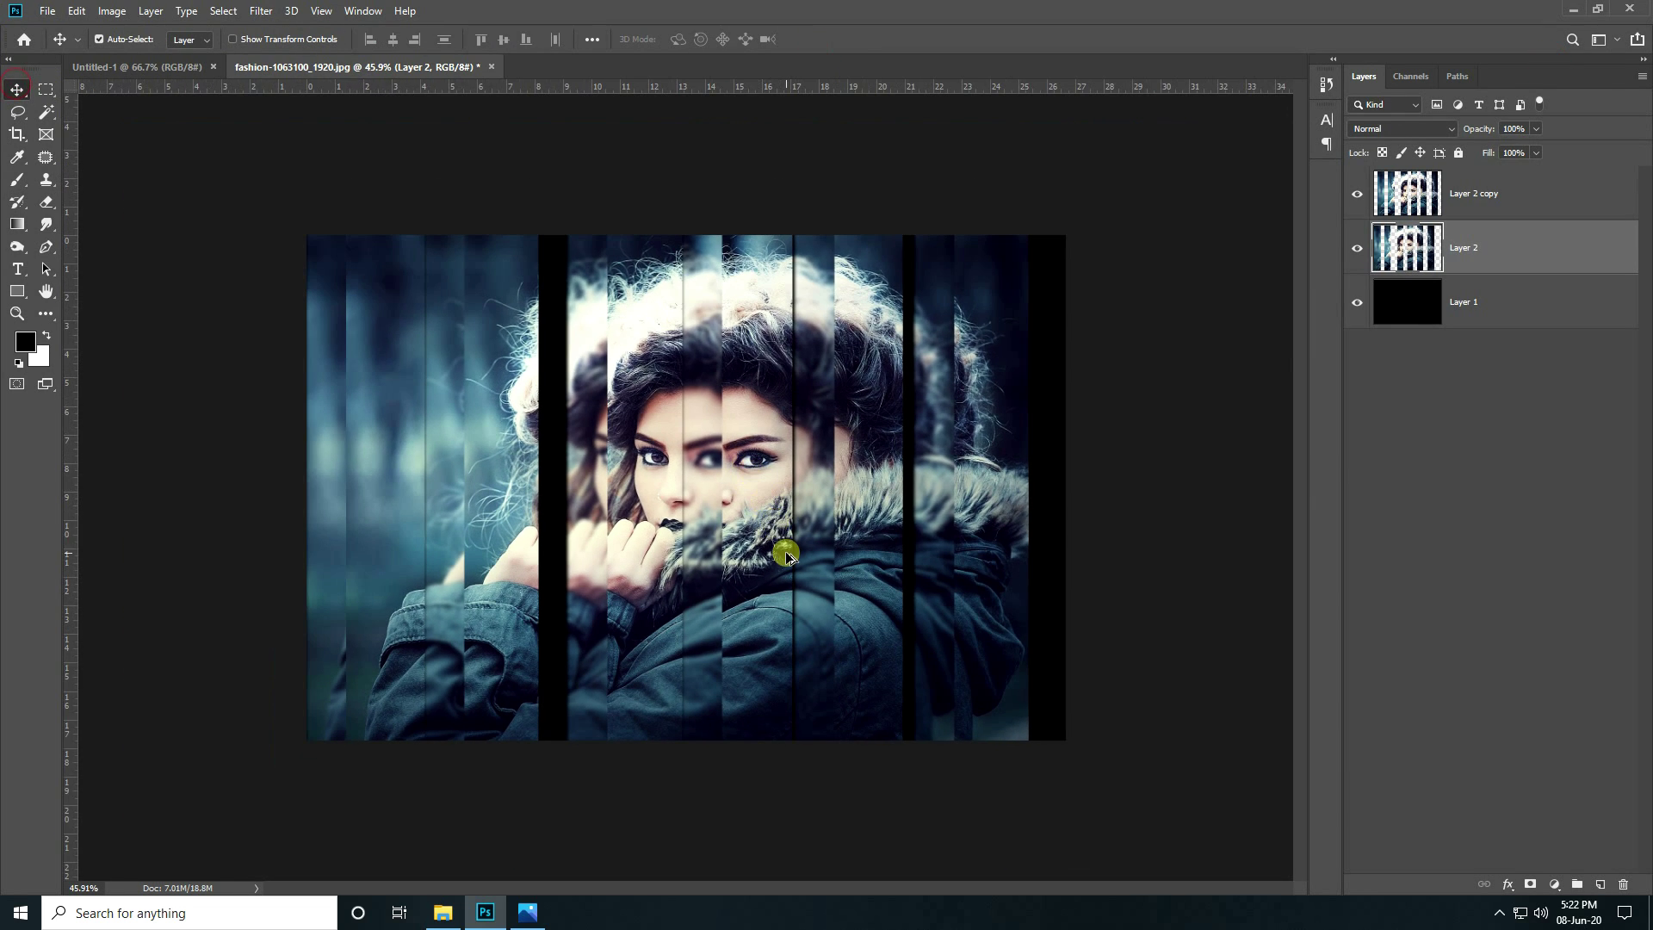
scroll(786, 555, up, 1)
scroll(700, 556, up, 1)
scroll(700, 556, down, 1)
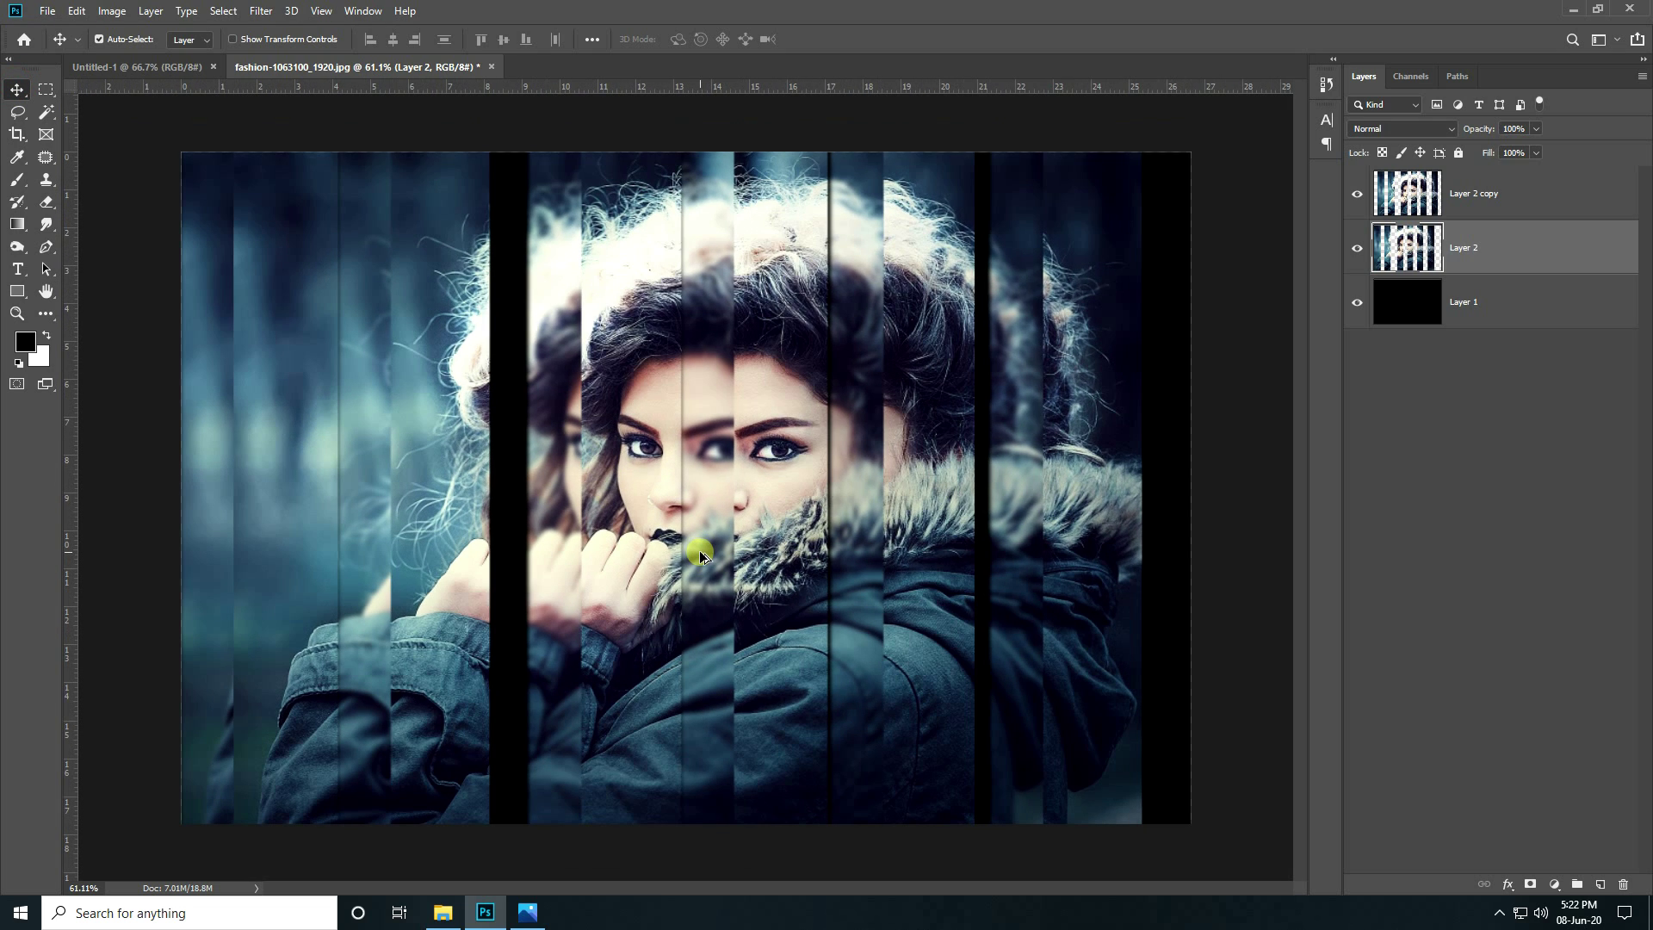
scroll(700, 555, up, 1)
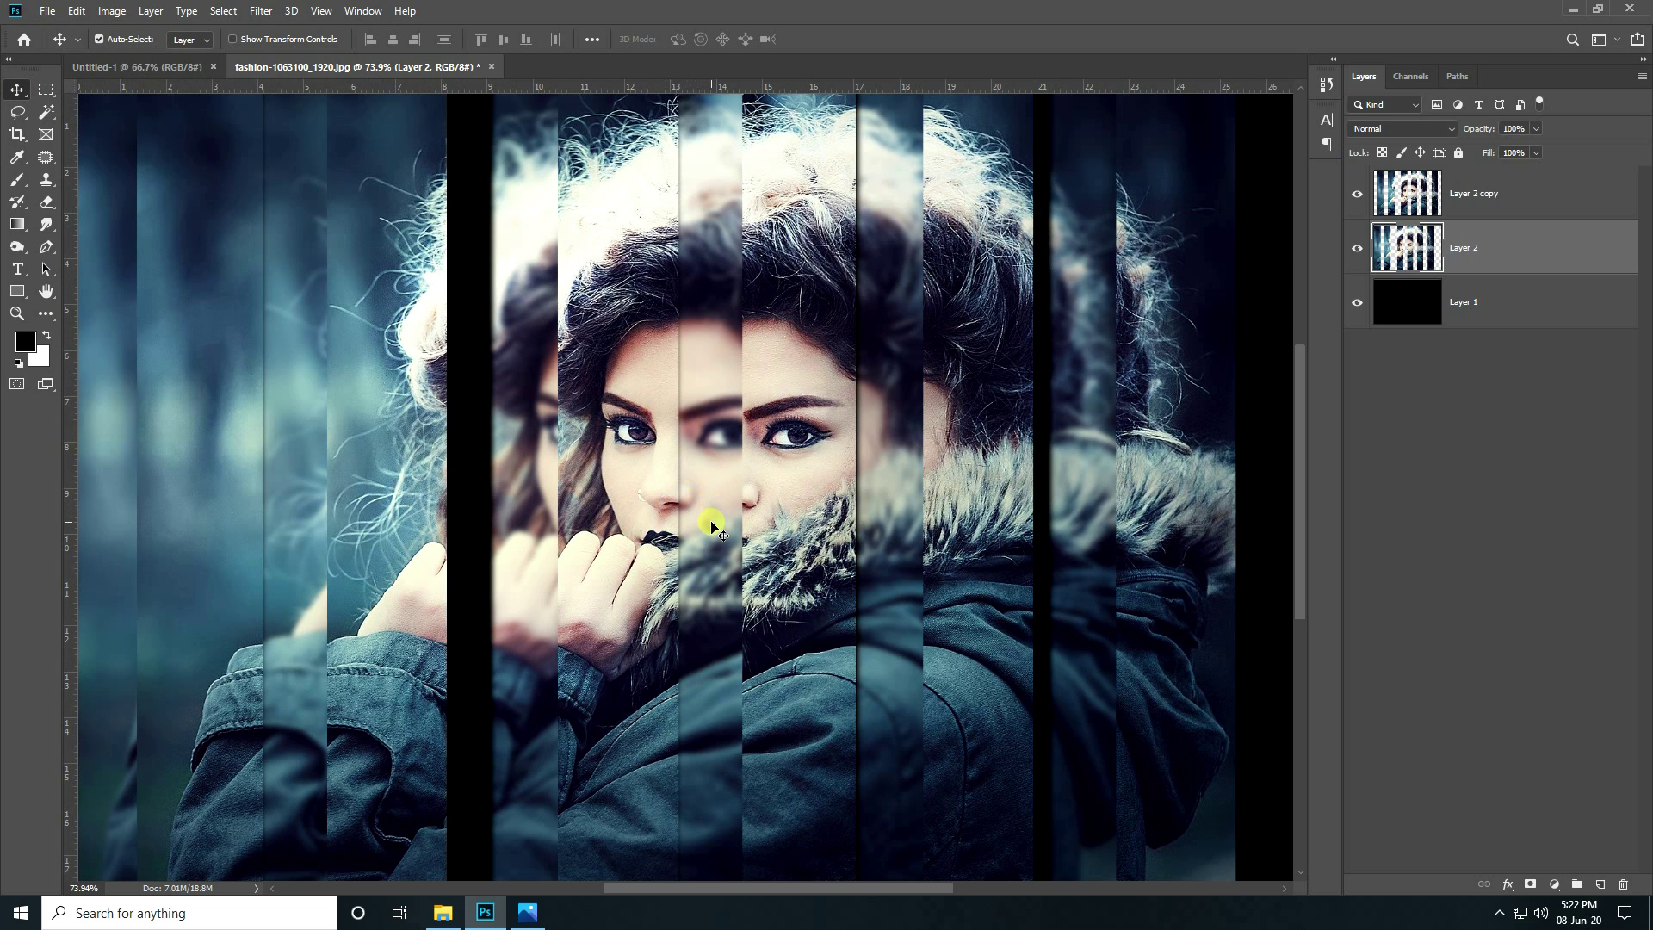
scroll(712, 525, up, 1)
drag(711, 525, 708, 527)
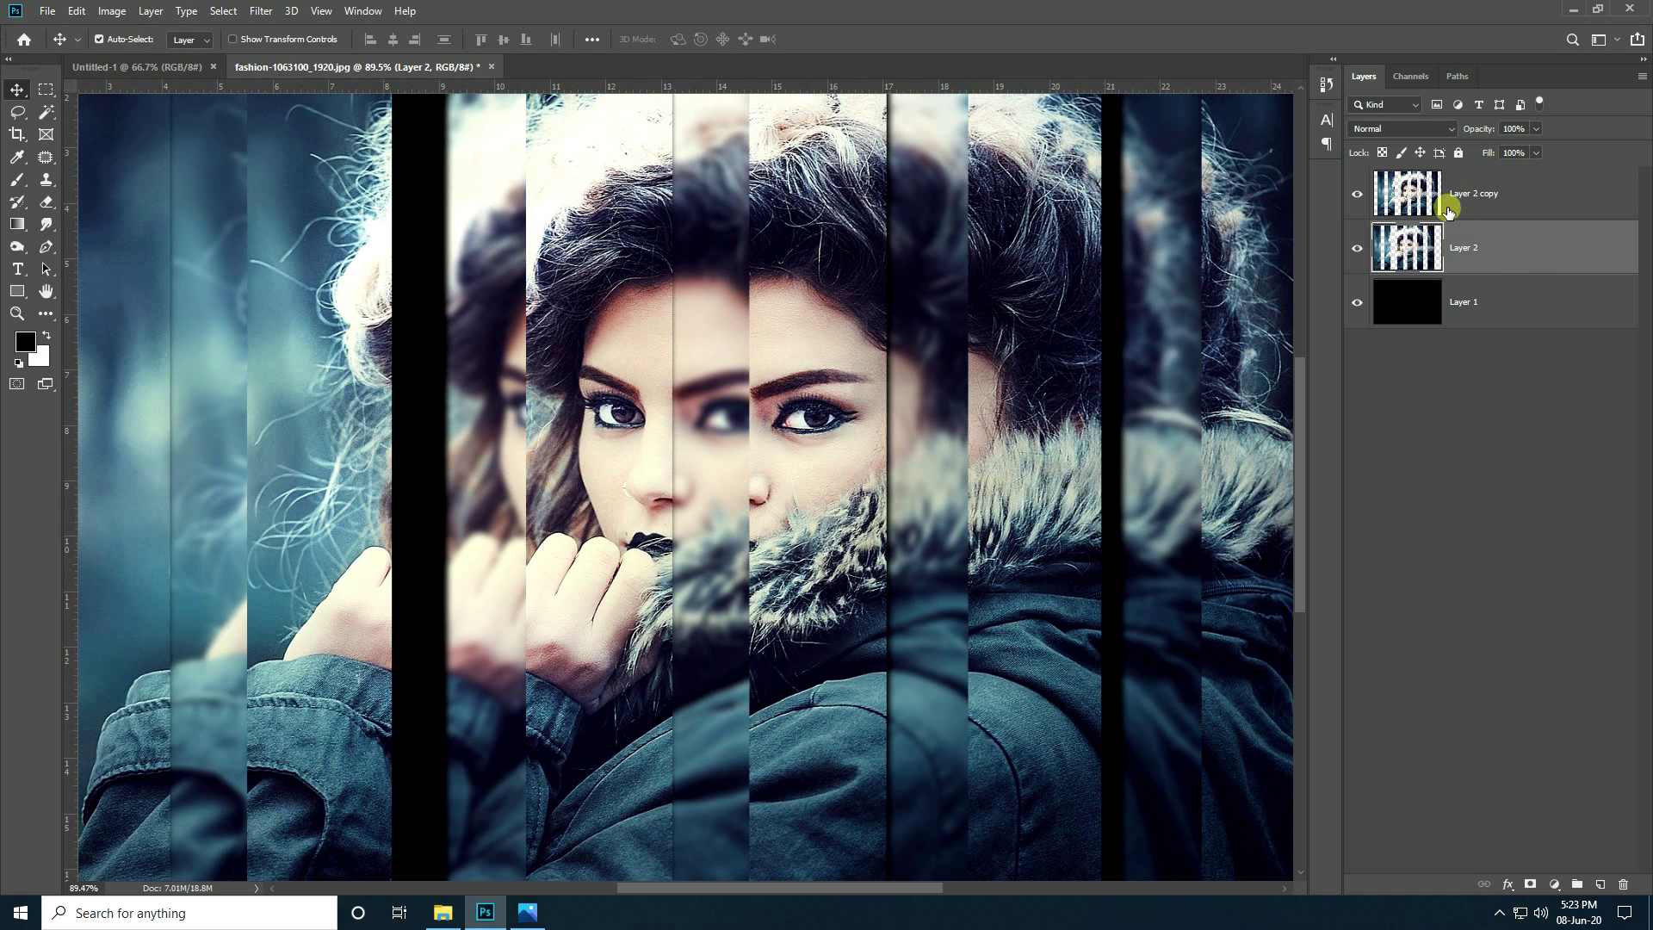
Turn on a Drop Shadow for Layer 2 copy with a -160° angle and 60% opacity
click(1466, 205)
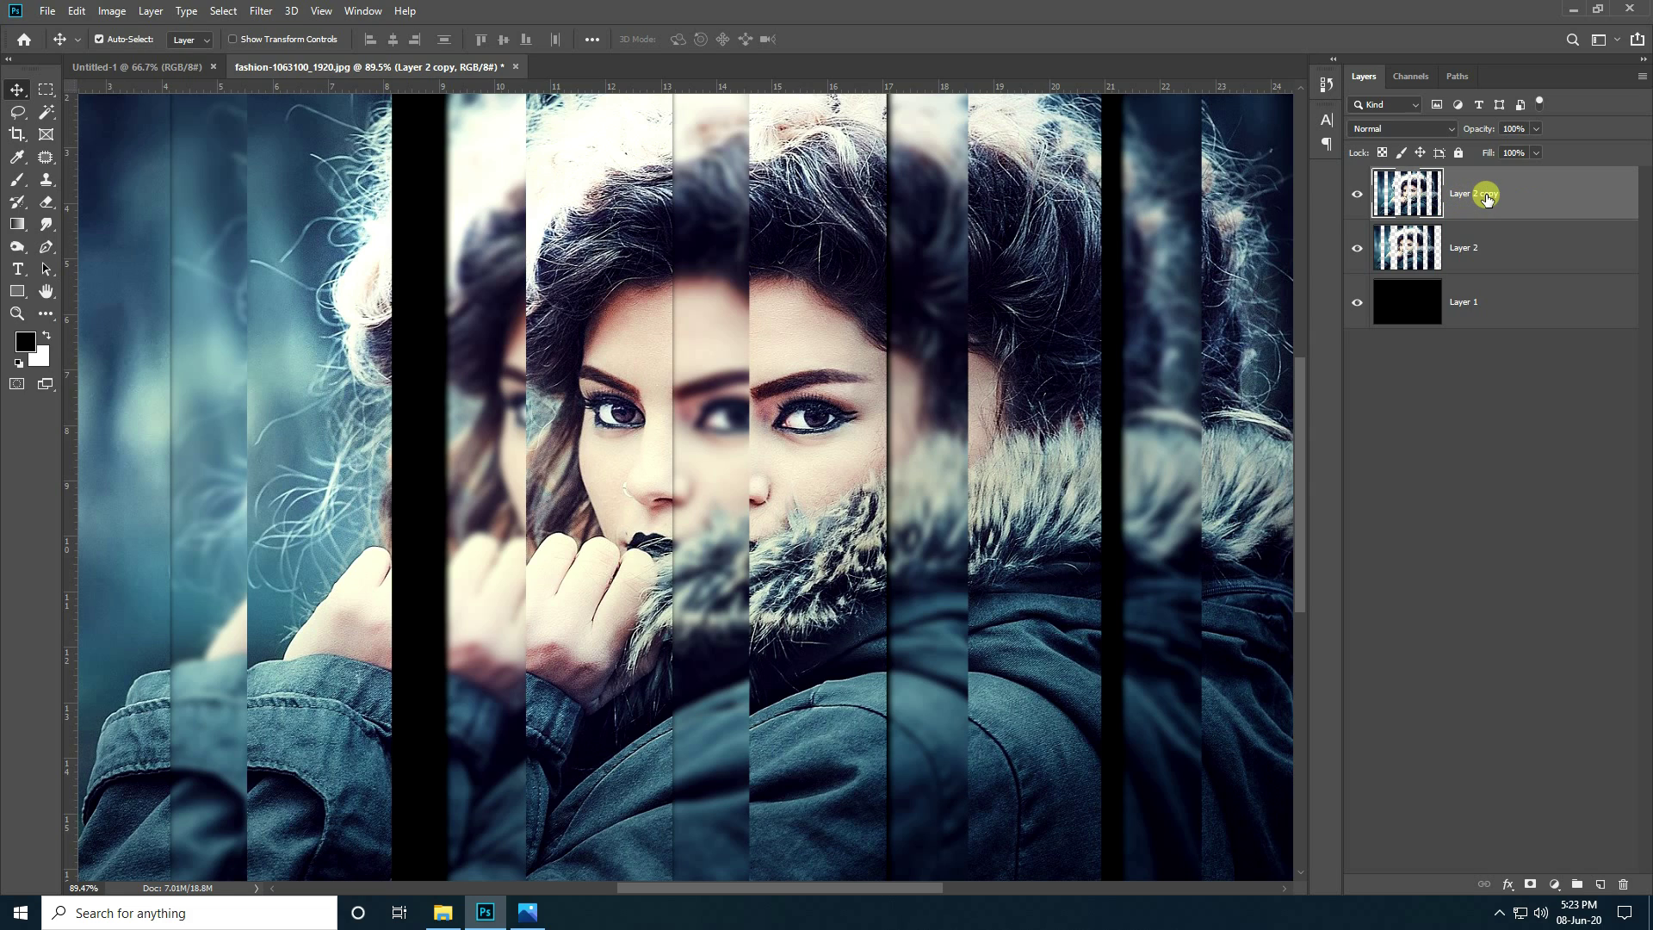
right_click(1486, 196)
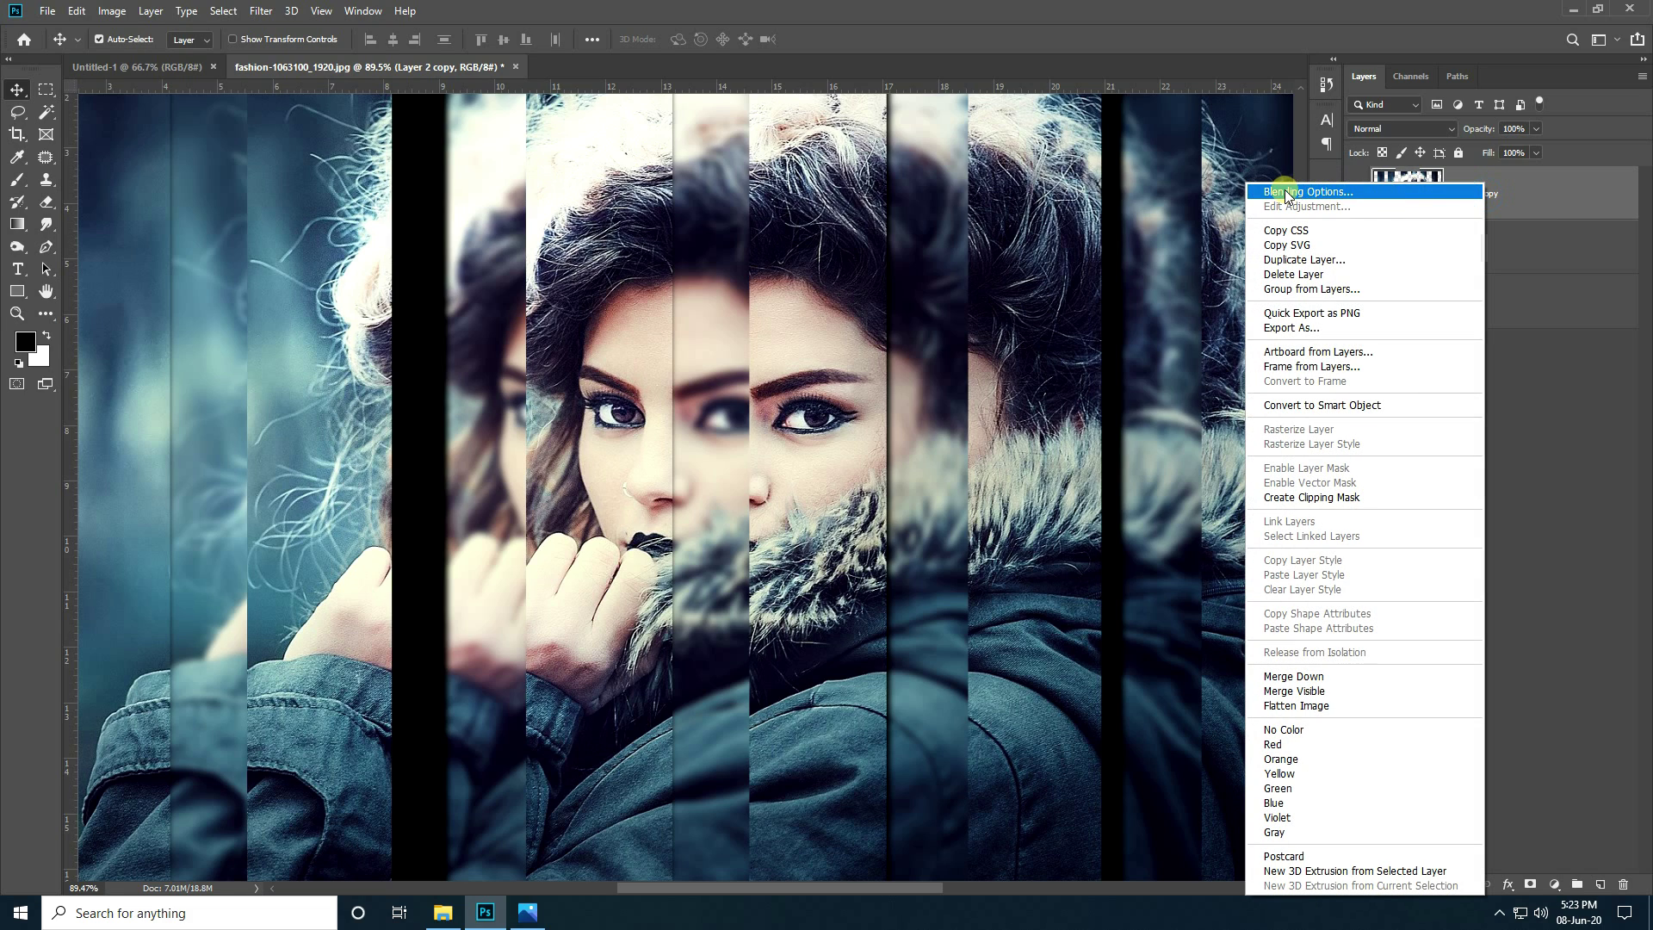
click(1330, 191)
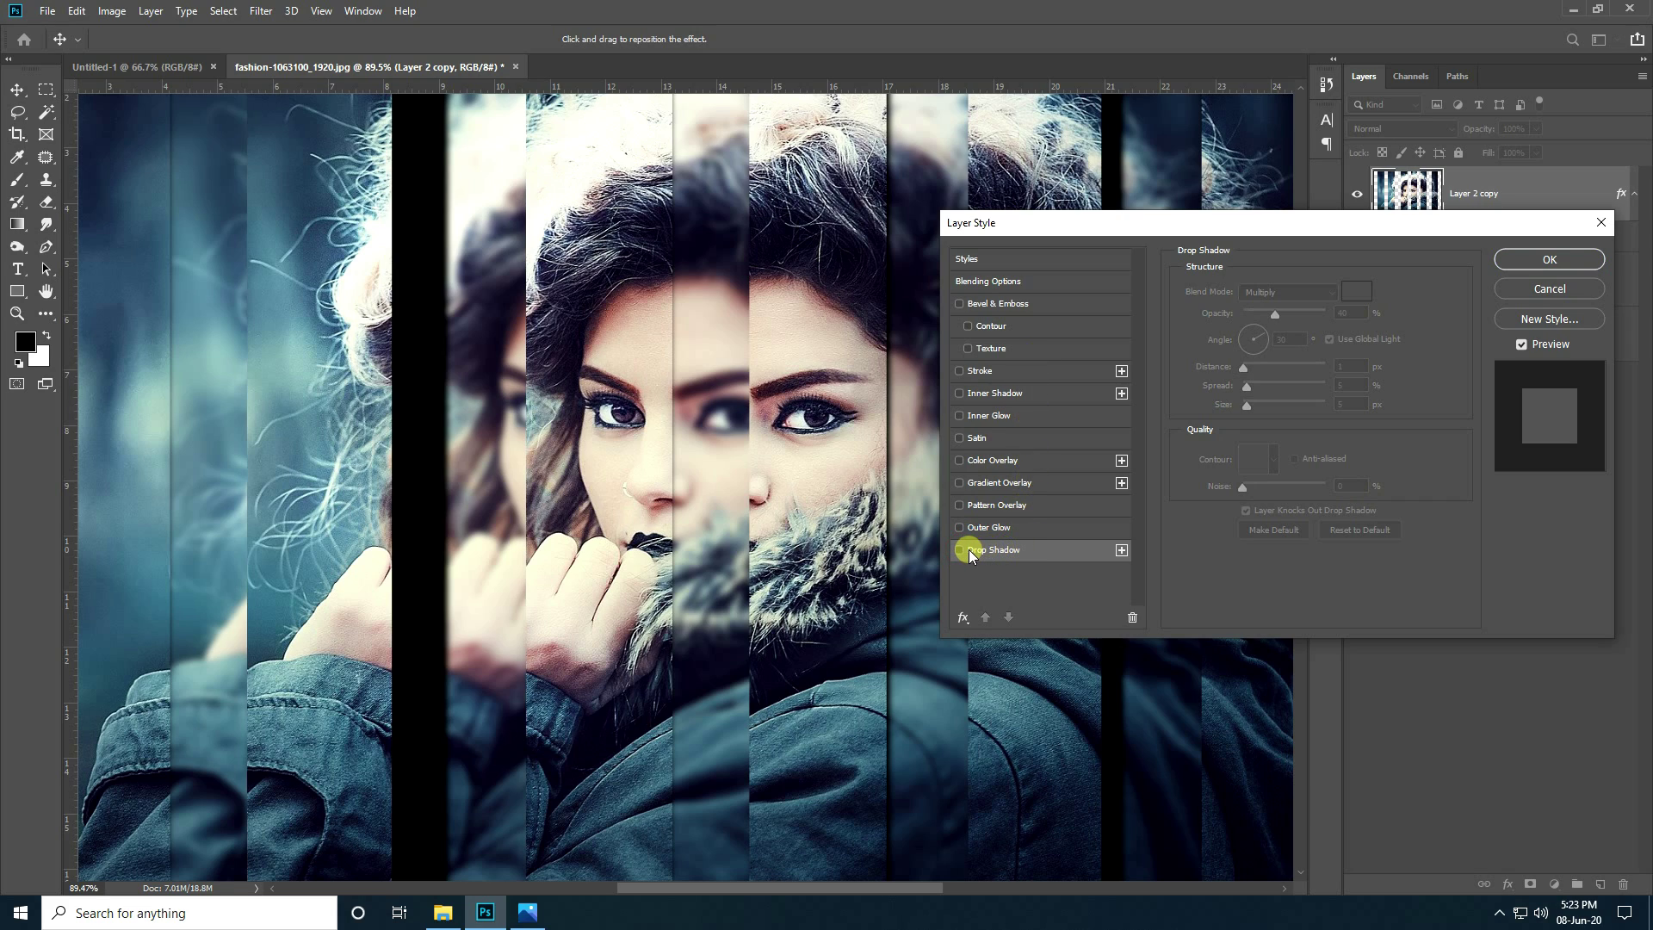
click(997, 551)
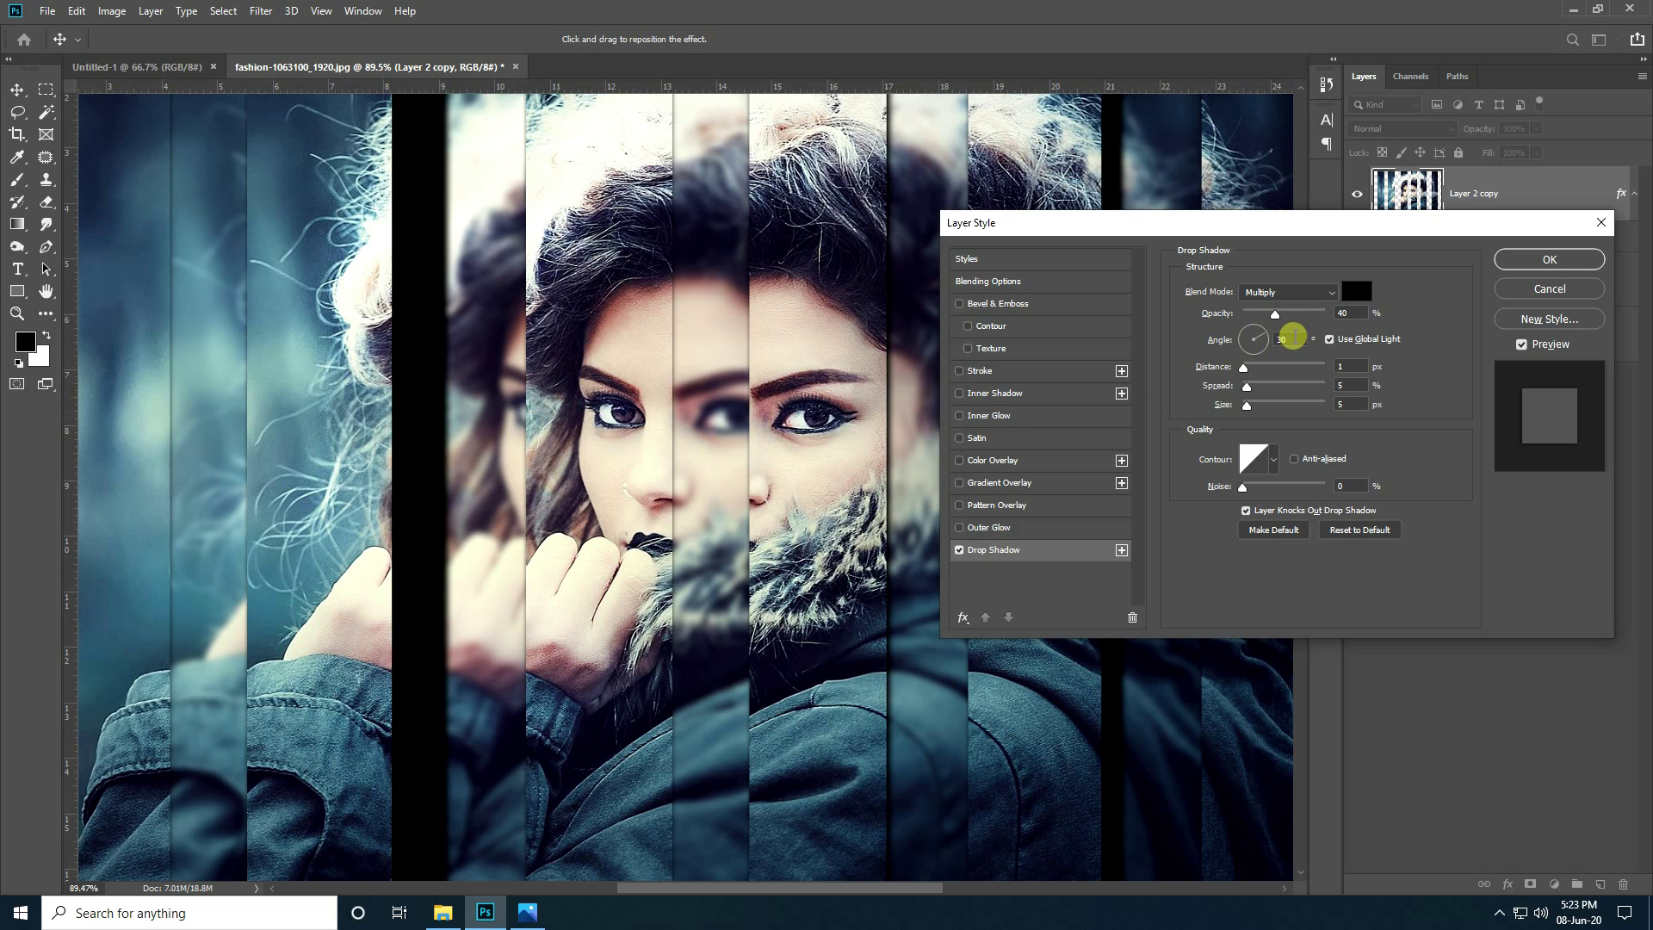
double_click(1290, 339)
text(0)
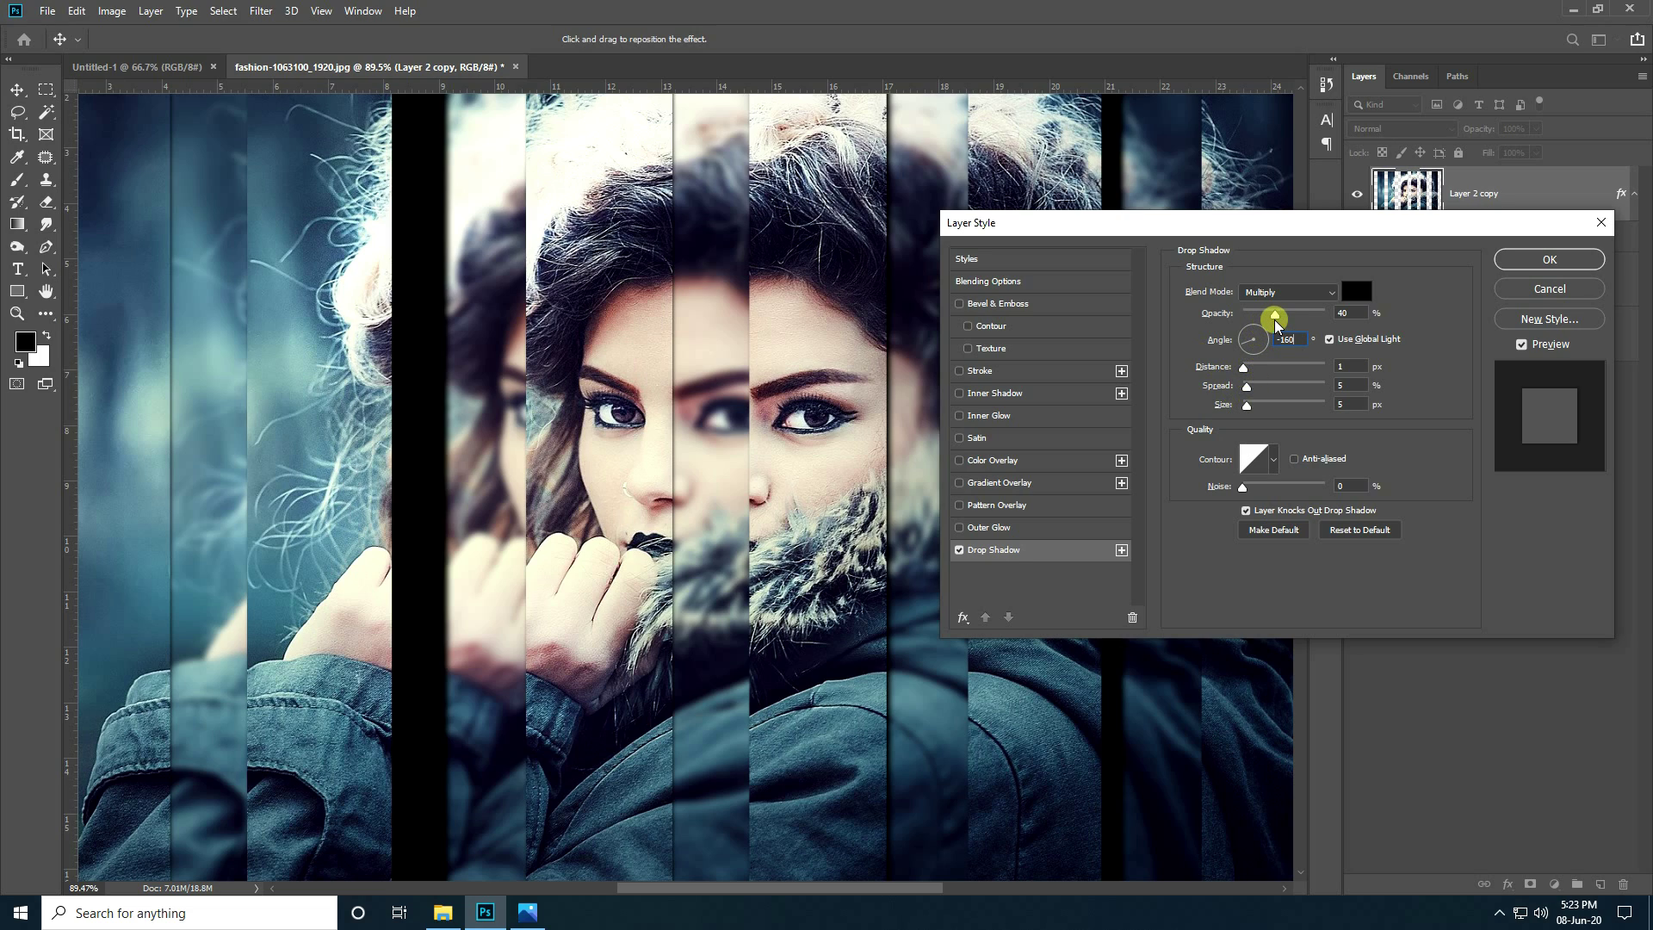
drag(1287, 320, 1298, 318)
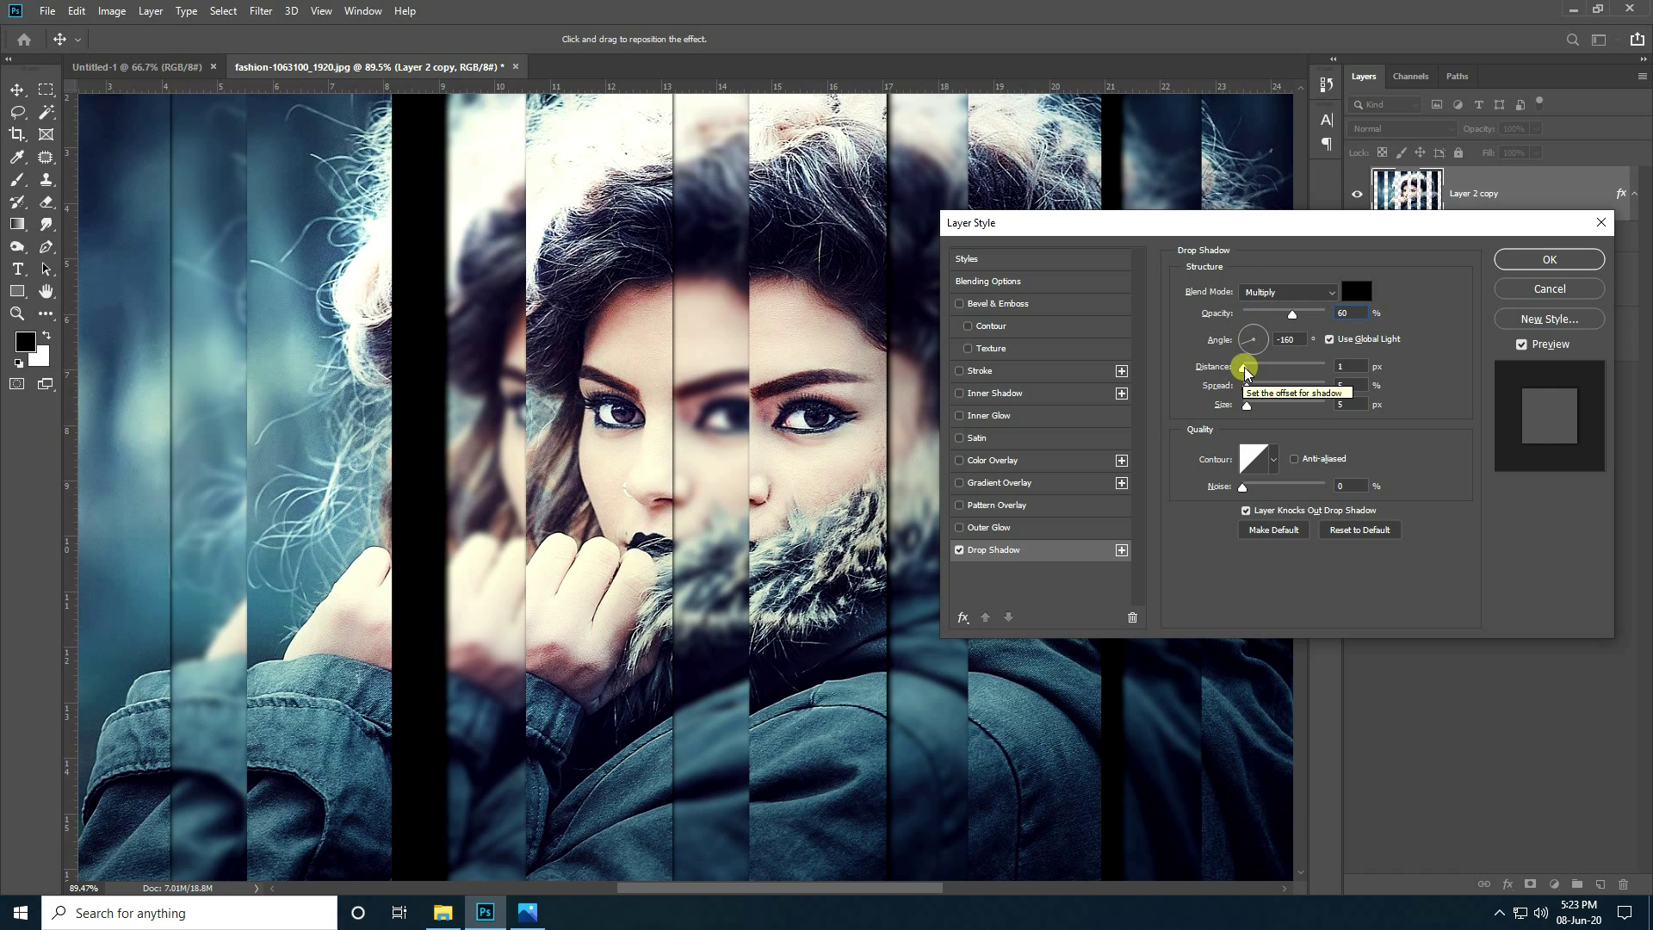
Set the shadow distance to 8 px and size to 15 px, then apply it
drag(1244, 367, 1252, 372)
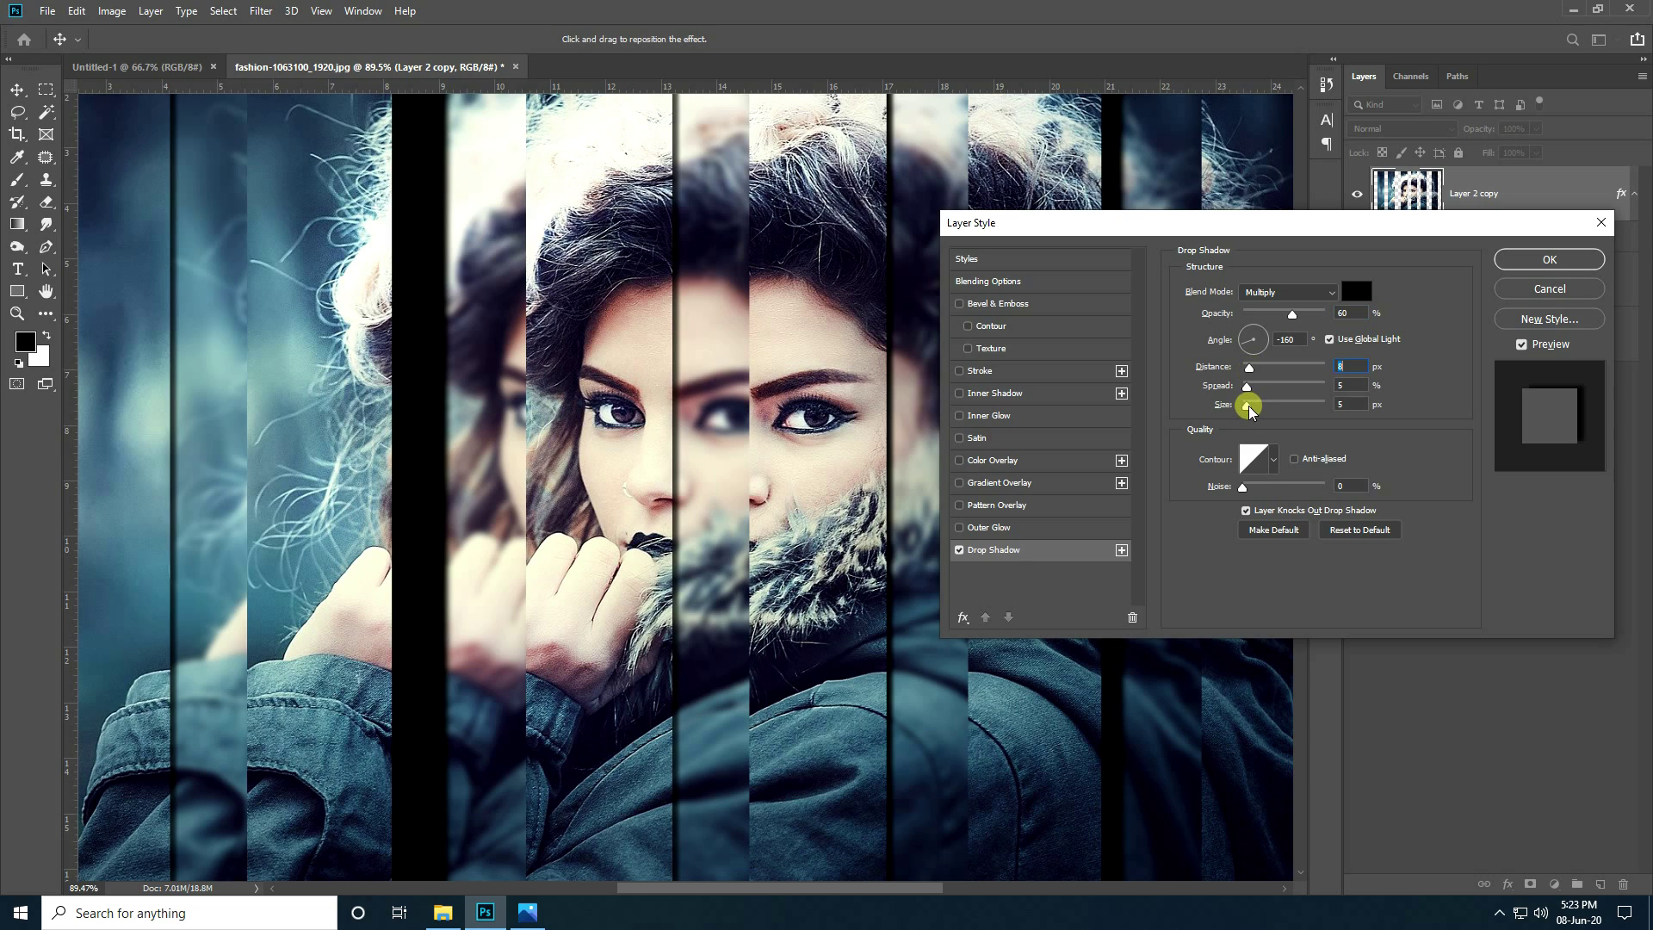
mouse_move(1247, 386)
mouse_down()
mouse_move(1277, 391)
mouse_move(1249, 385)
mouse_move(1257, 414)
mouse_move(1255, 369)
mouse_up()
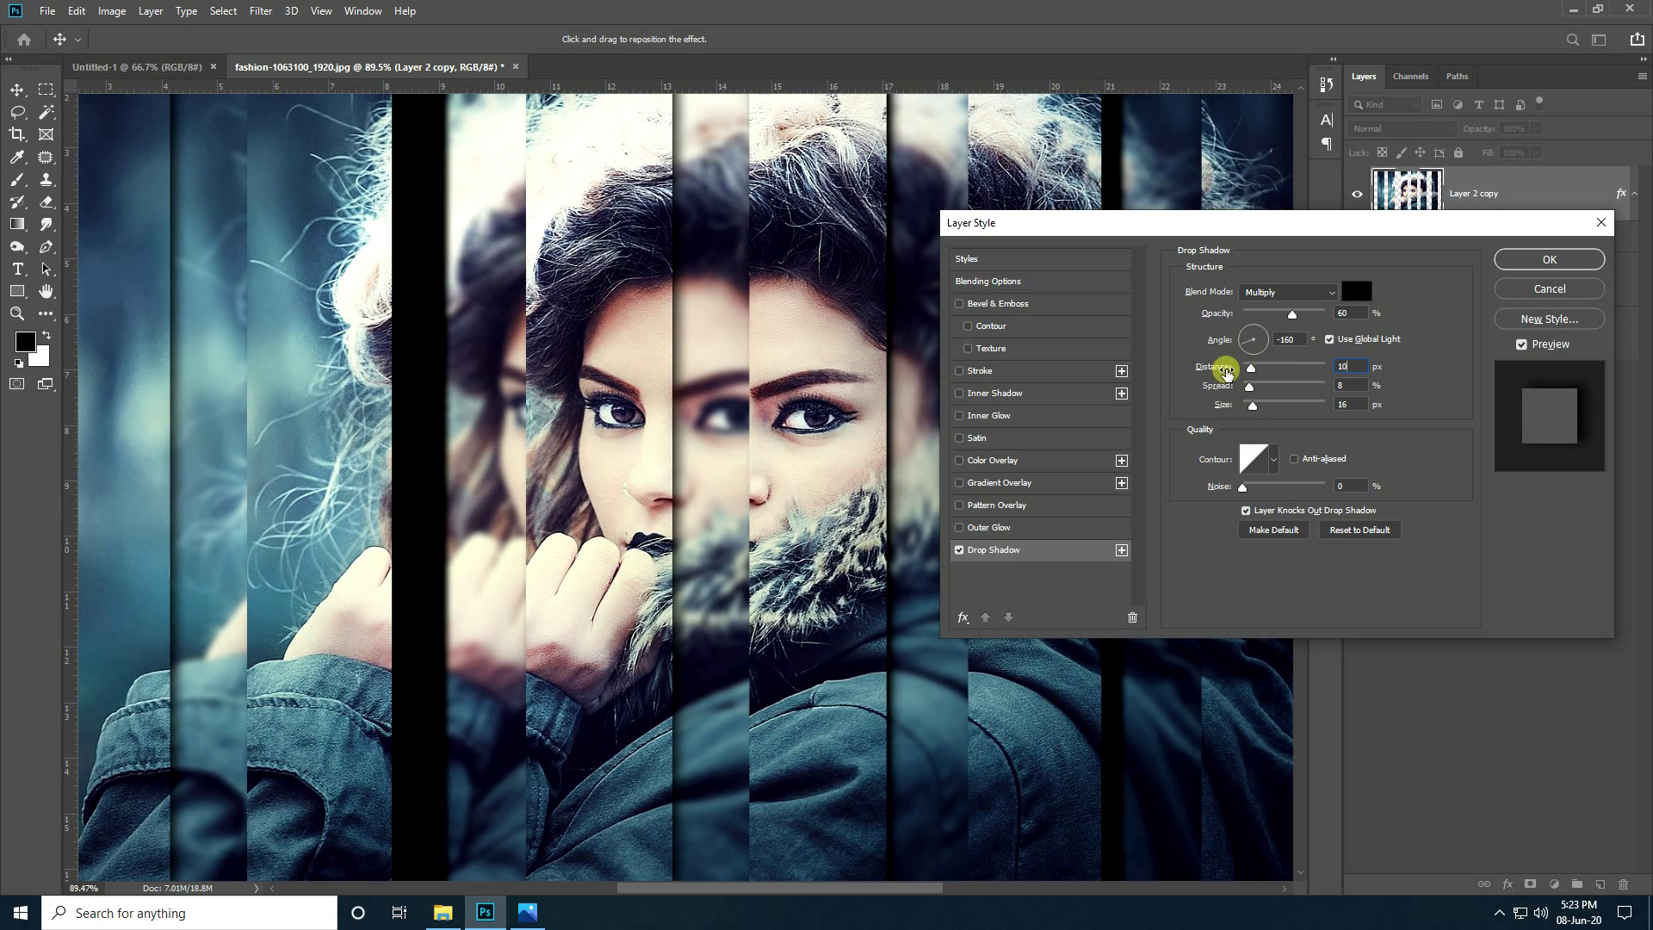
double_click(1347, 366)
text(8)
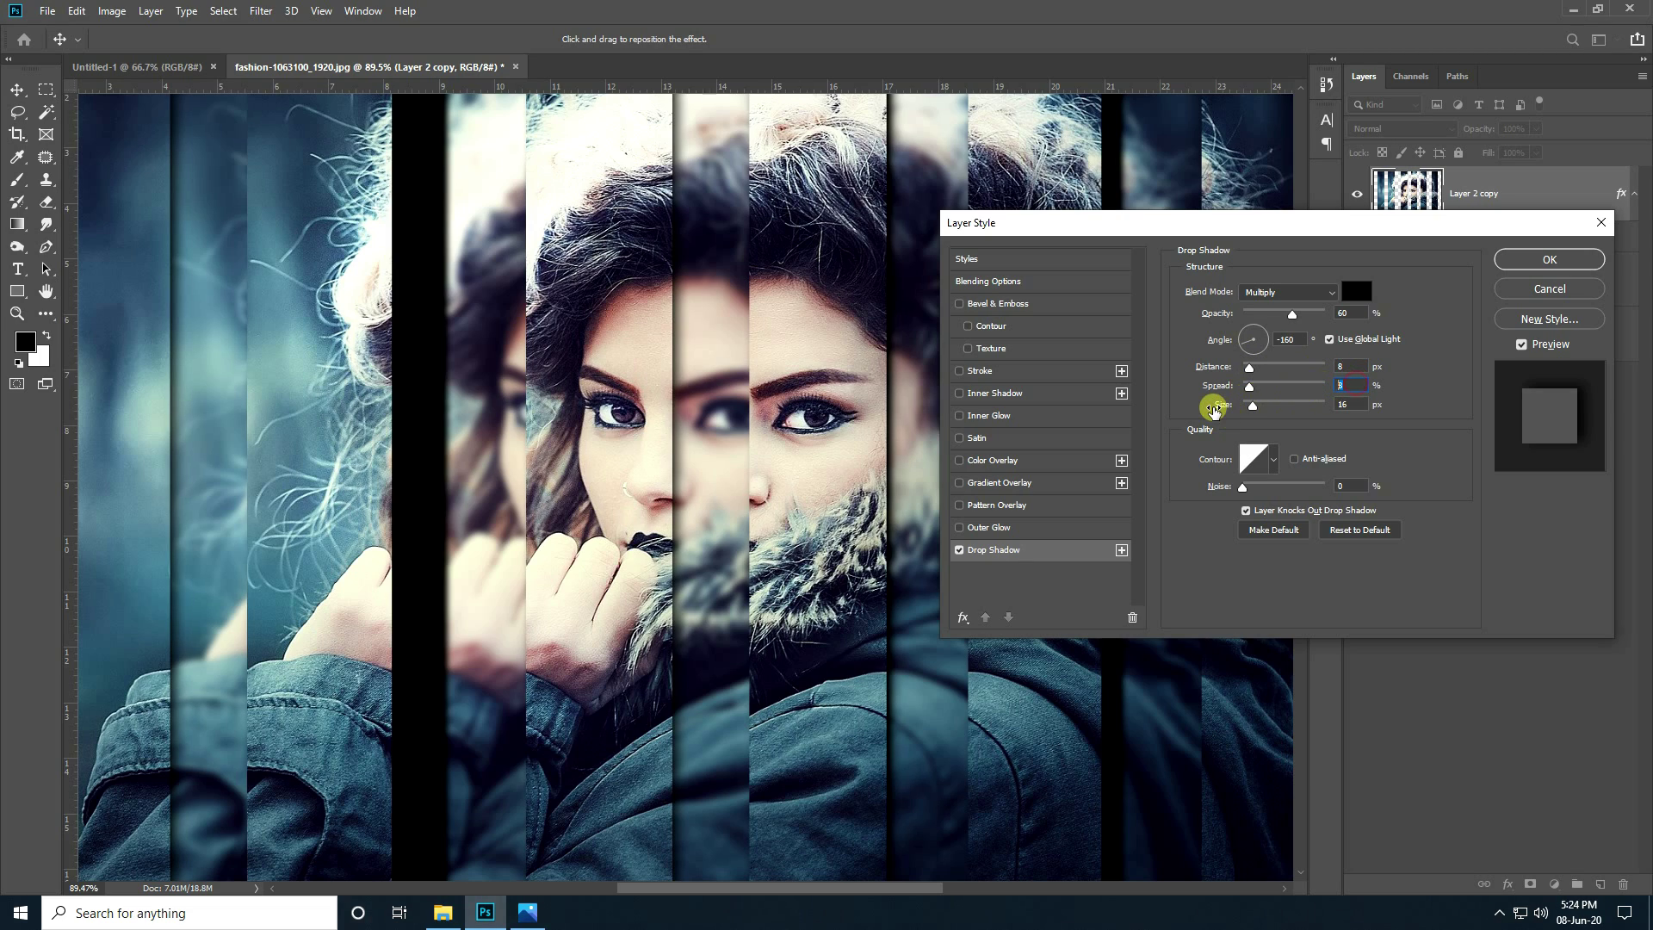
double_click(1343, 405)
text(16)
key(BackSpace)
text(5)
click(1547, 260)
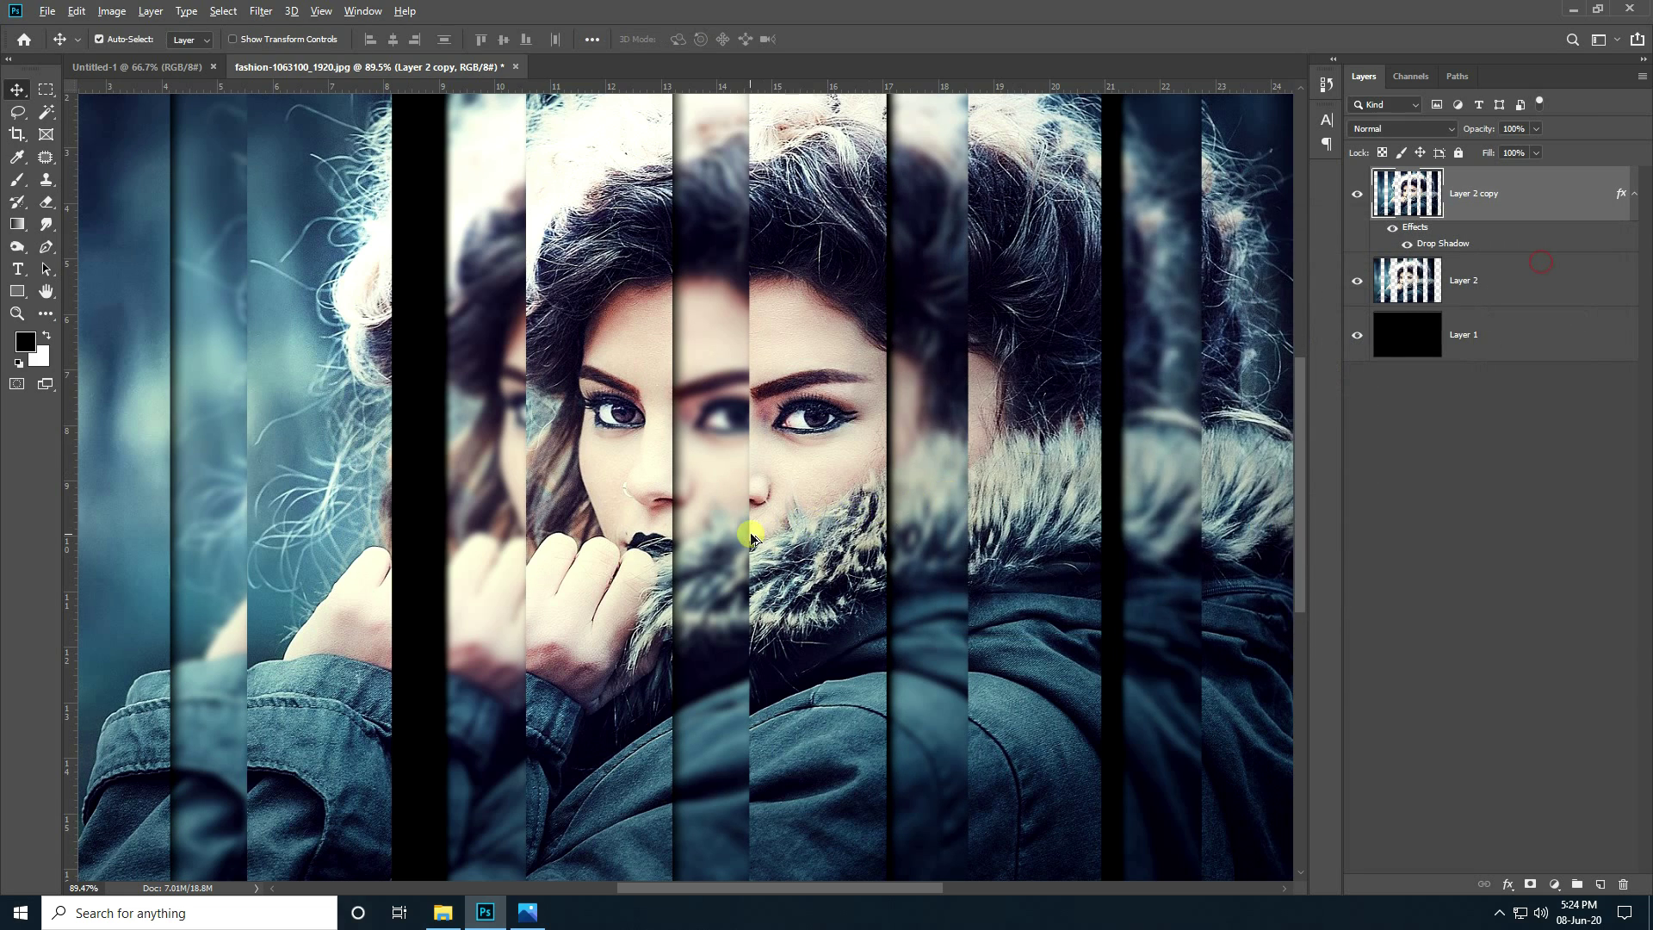
Add a Brightness/Contrast adjustment layer with brightness set to 30
scroll(738, 527, down, 5)
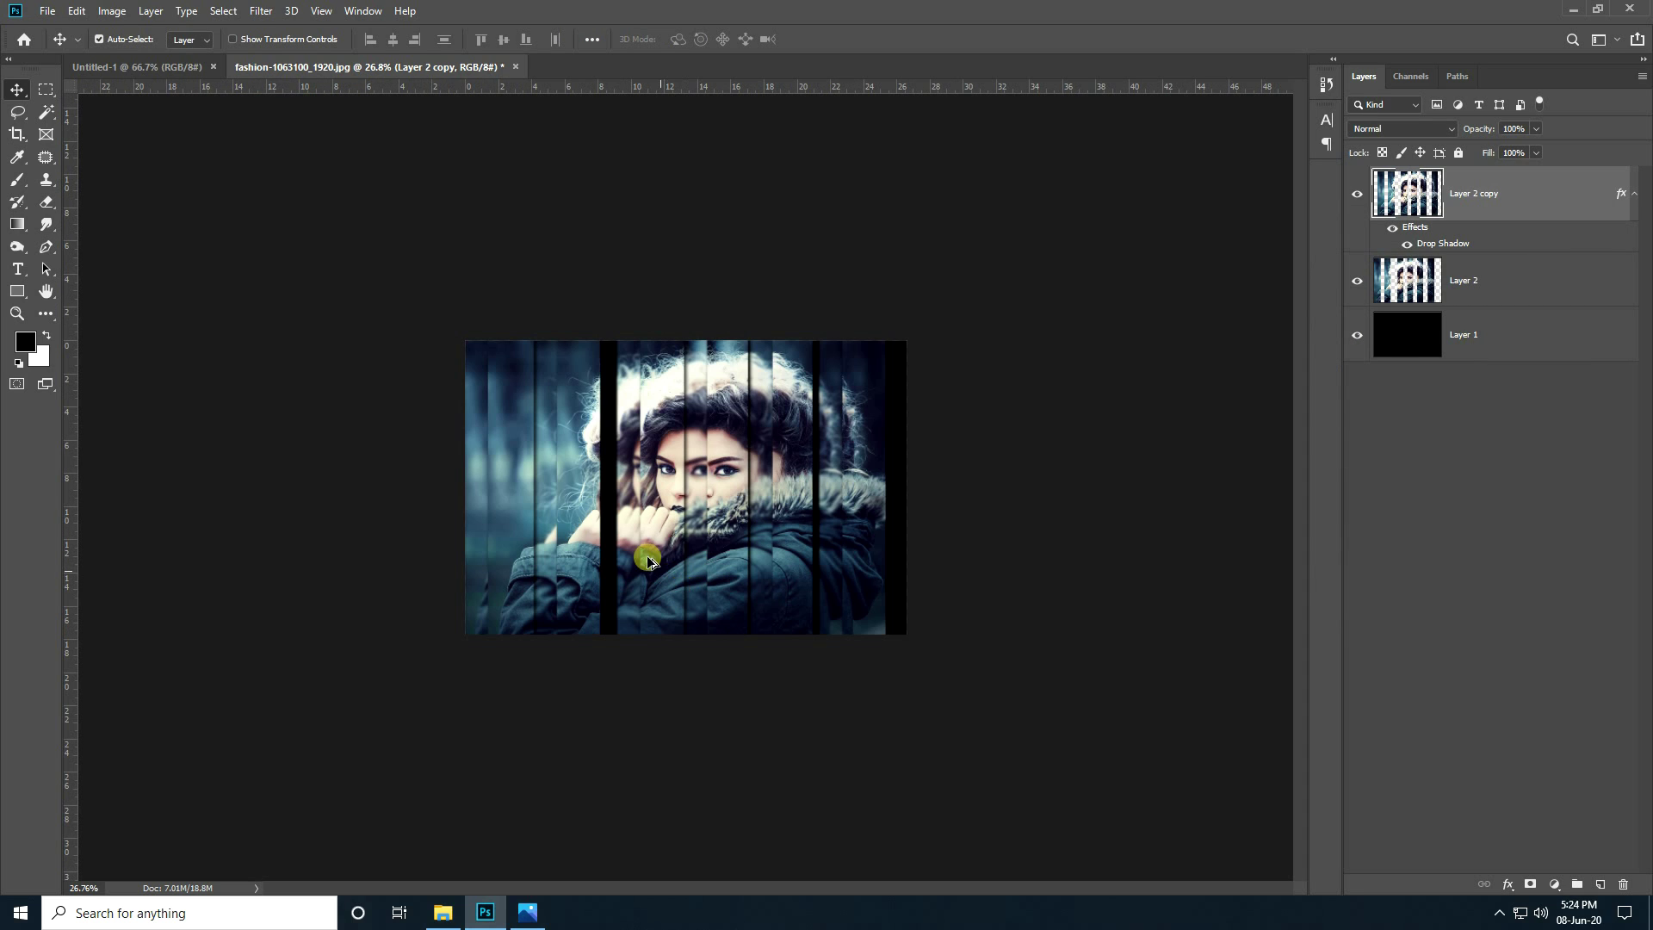
scroll(676, 576, up, 1)
scroll(676, 572, up, 3)
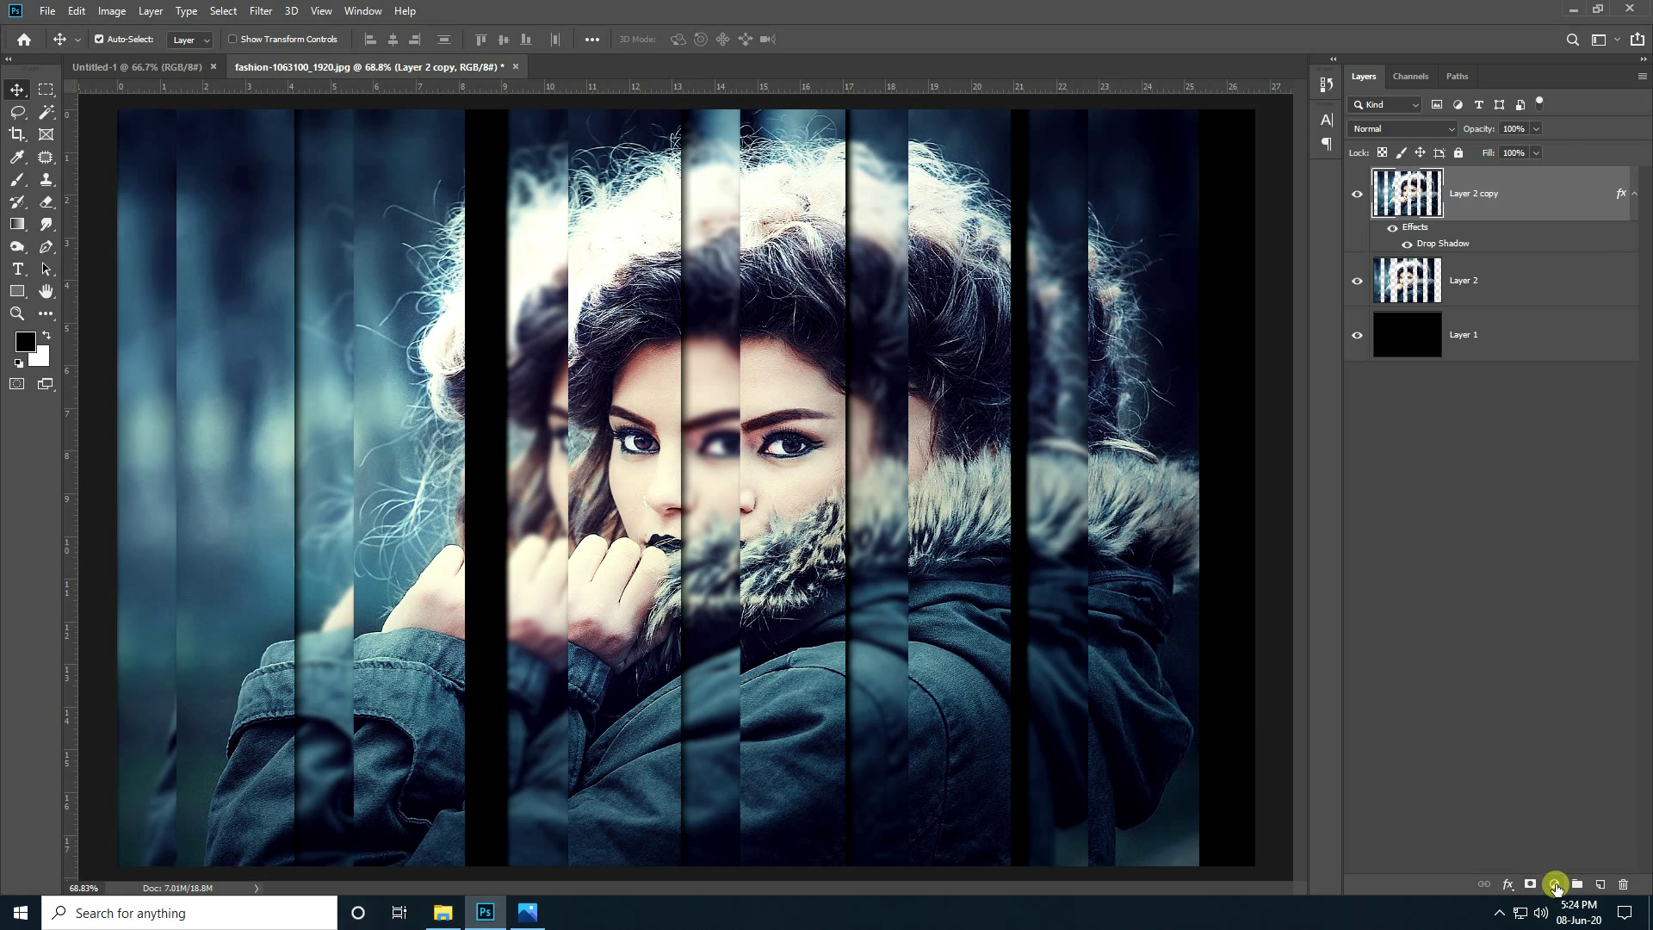
click(1555, 884)
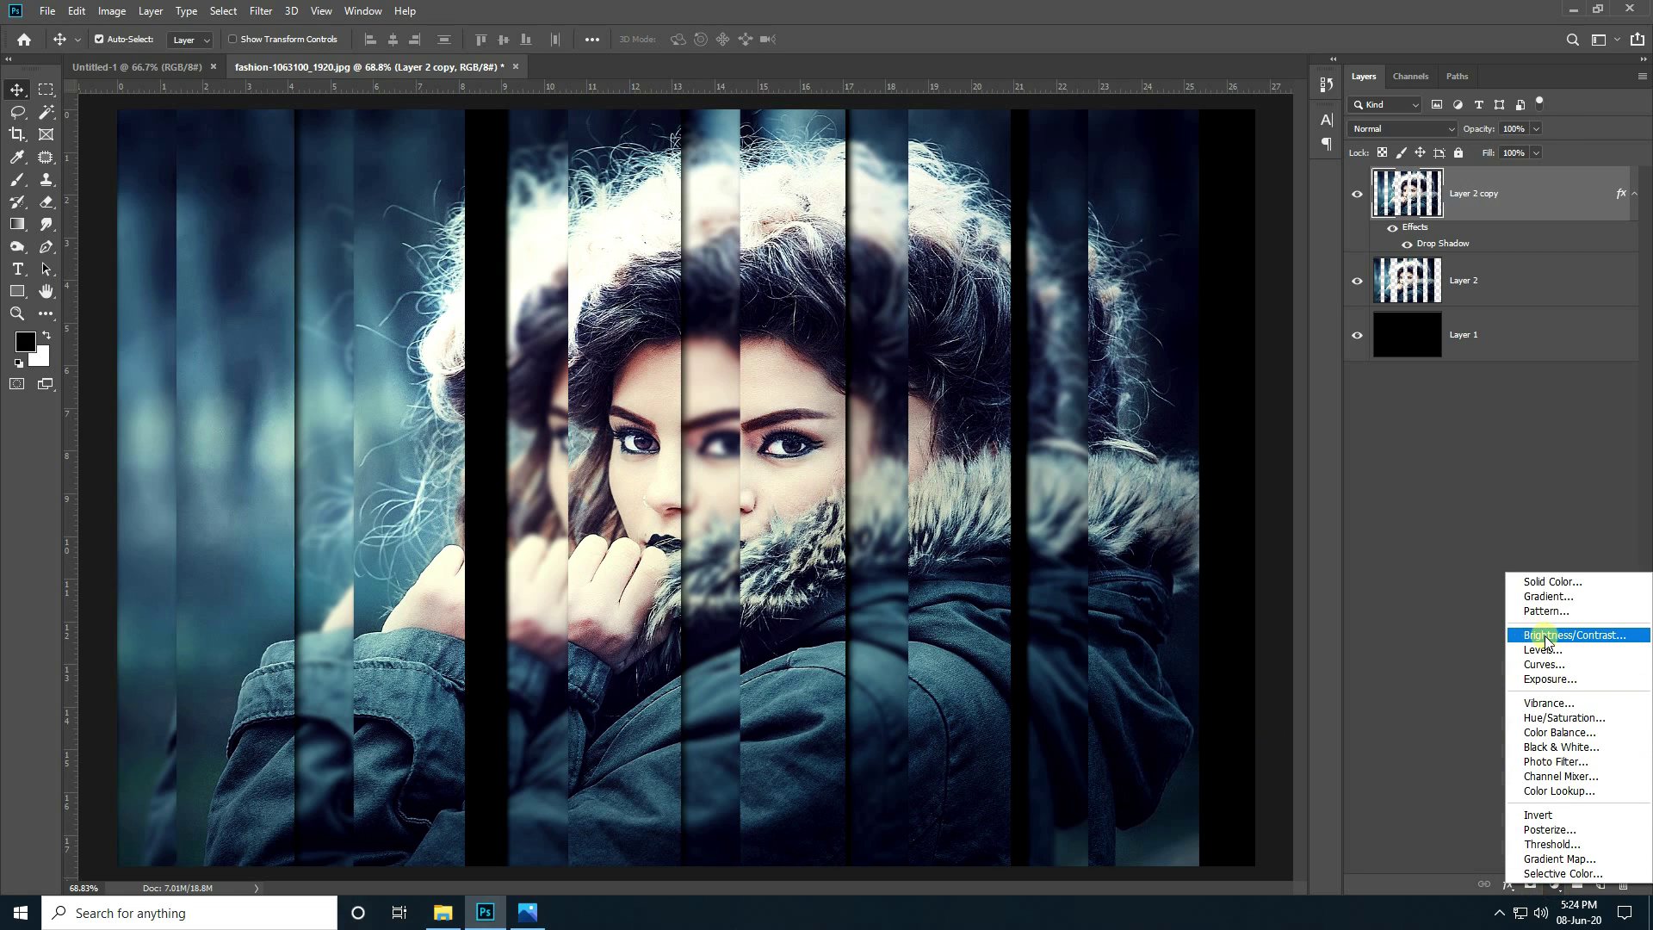
click(1592, 637)
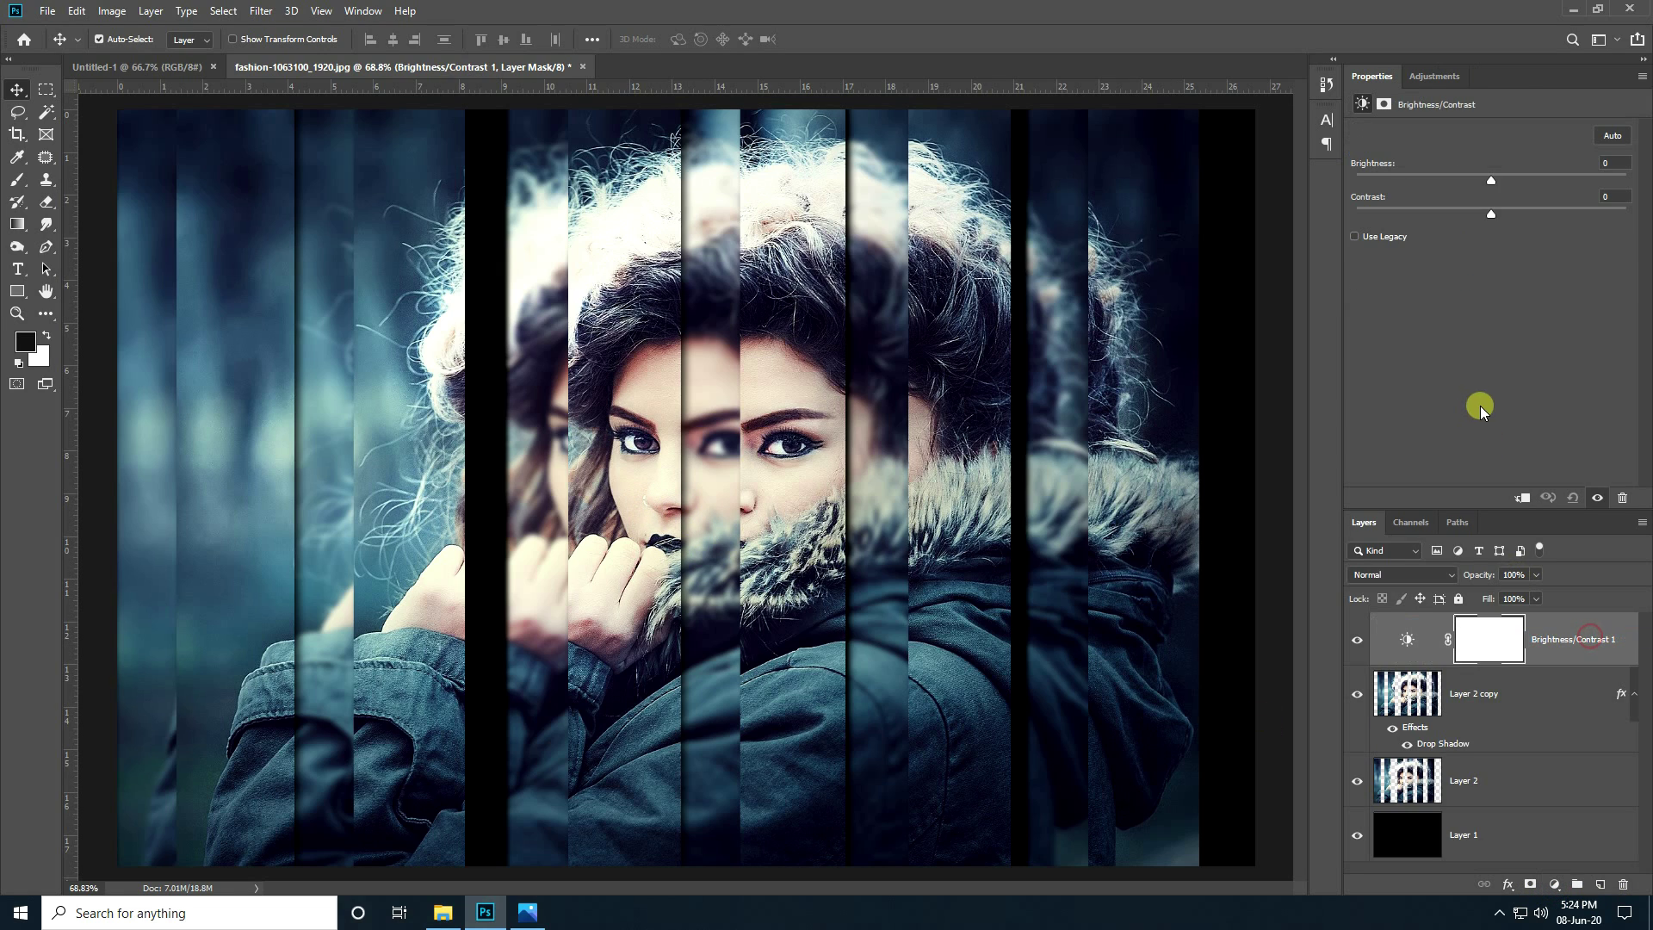
drag(1492, 179, 1517, 184)
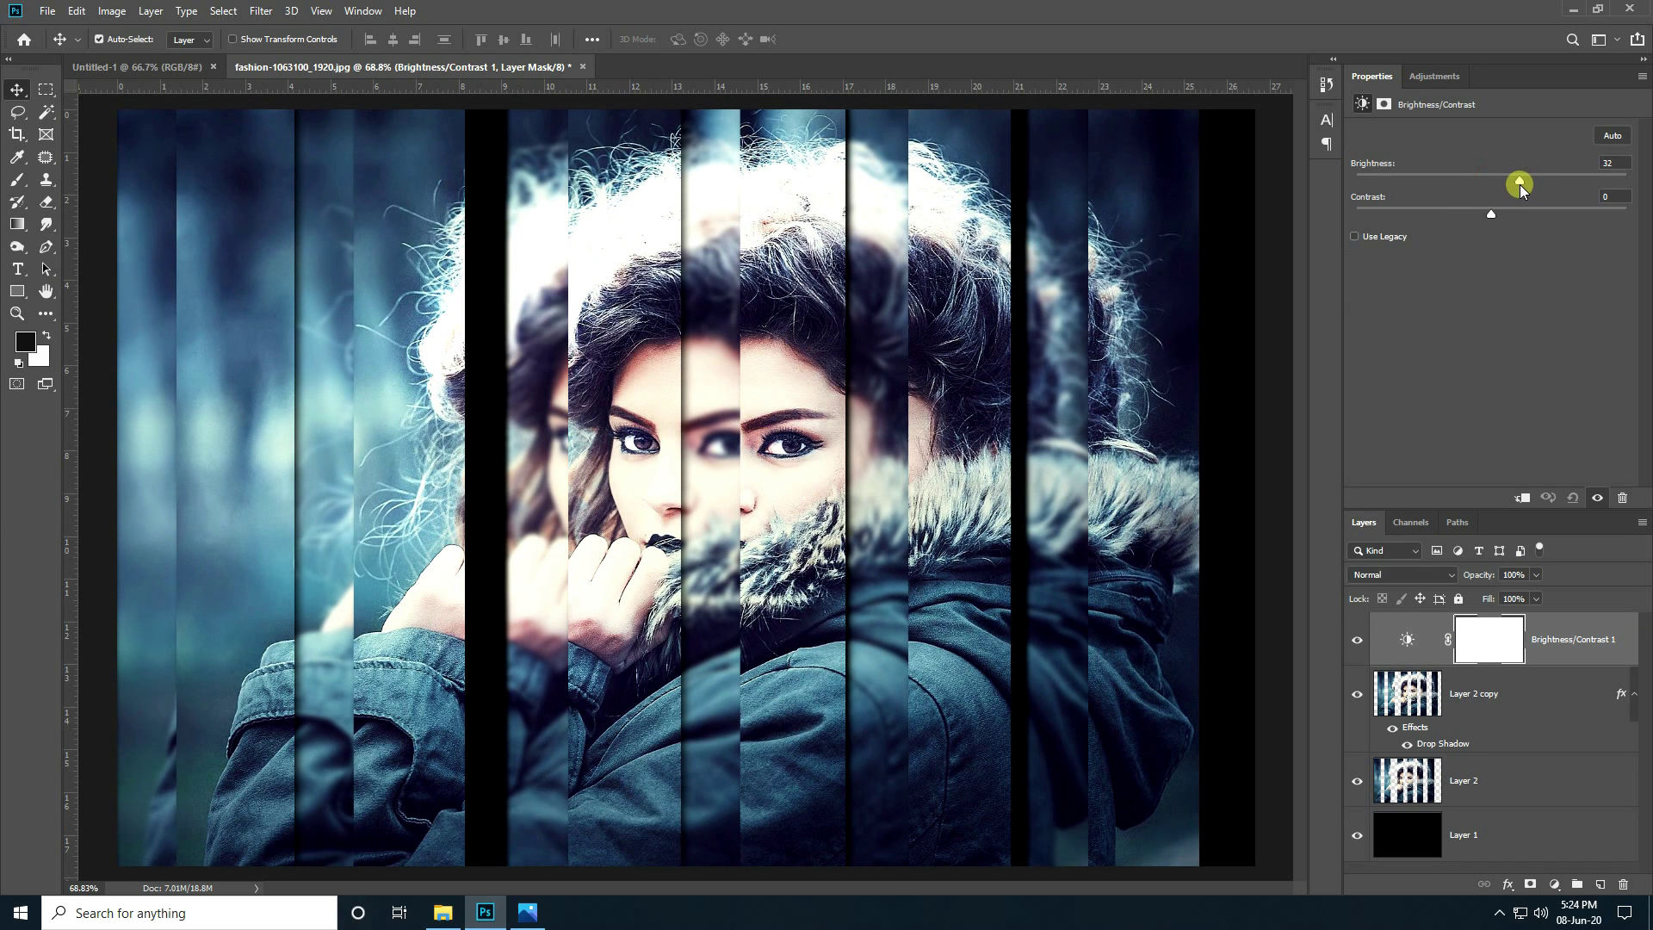
double_click(1610, 163)
text(30)
key(Return)
Set the adjustment's contrast to 30 and deselect all layers
drag(1491, 216, 1482, 215)
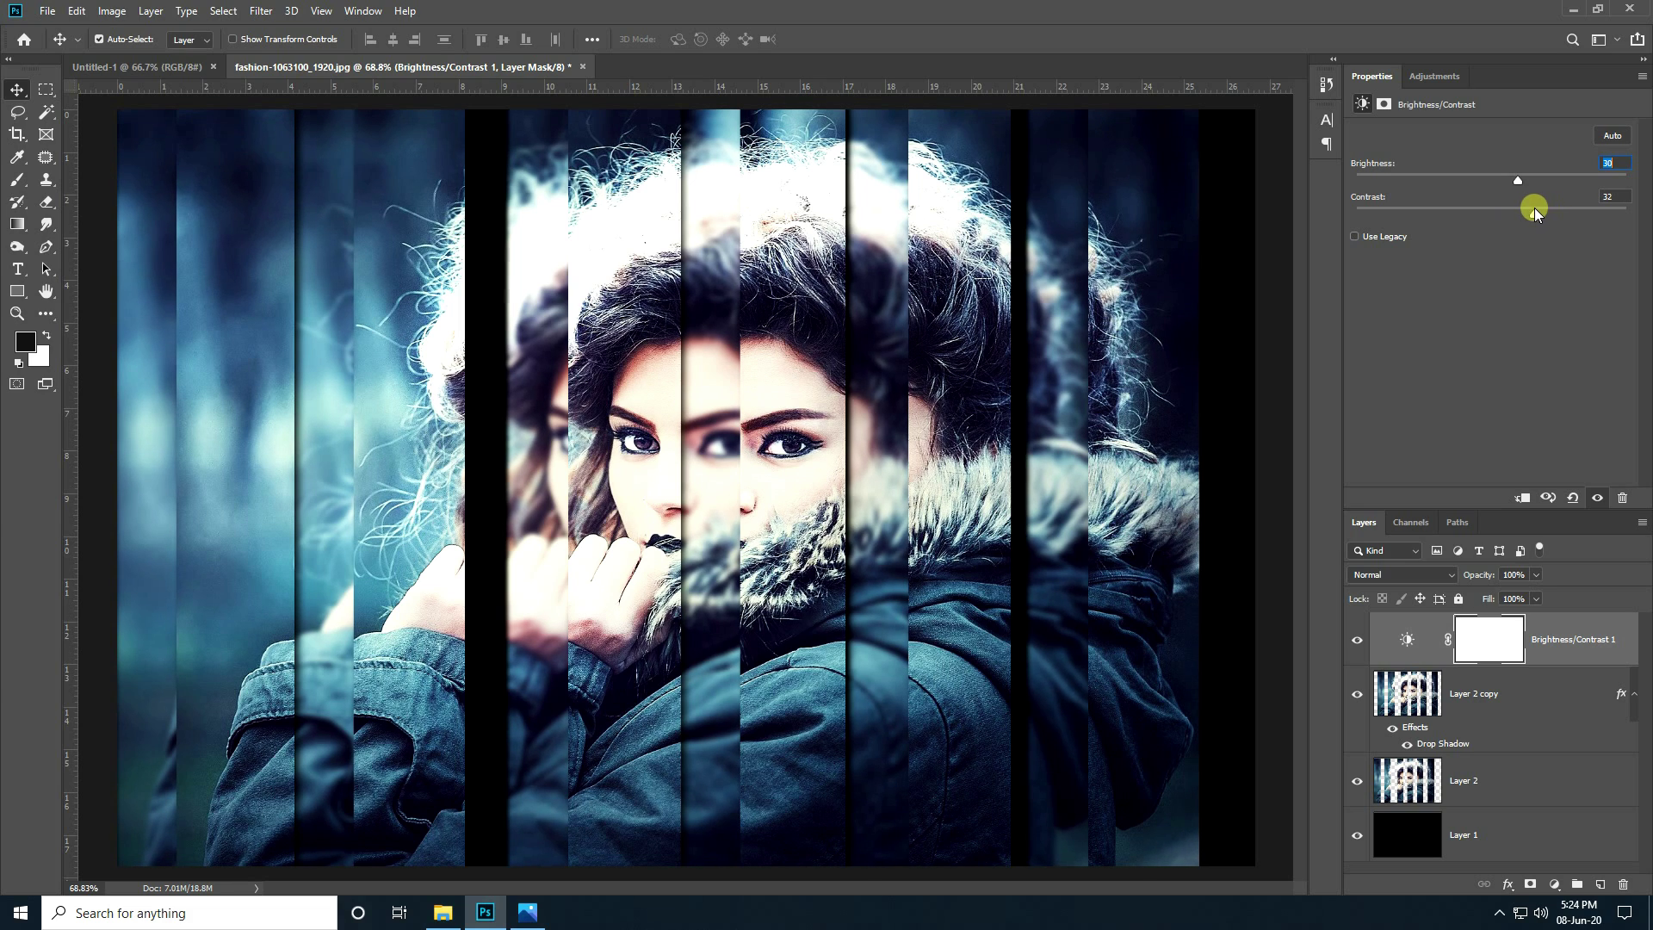
click(1609, 197)
text(30)
click(1265, 379)
scroll(654, 482, down, 3)
scroll(612, 512, up, 1)
scroll(612, 512, up, 1)
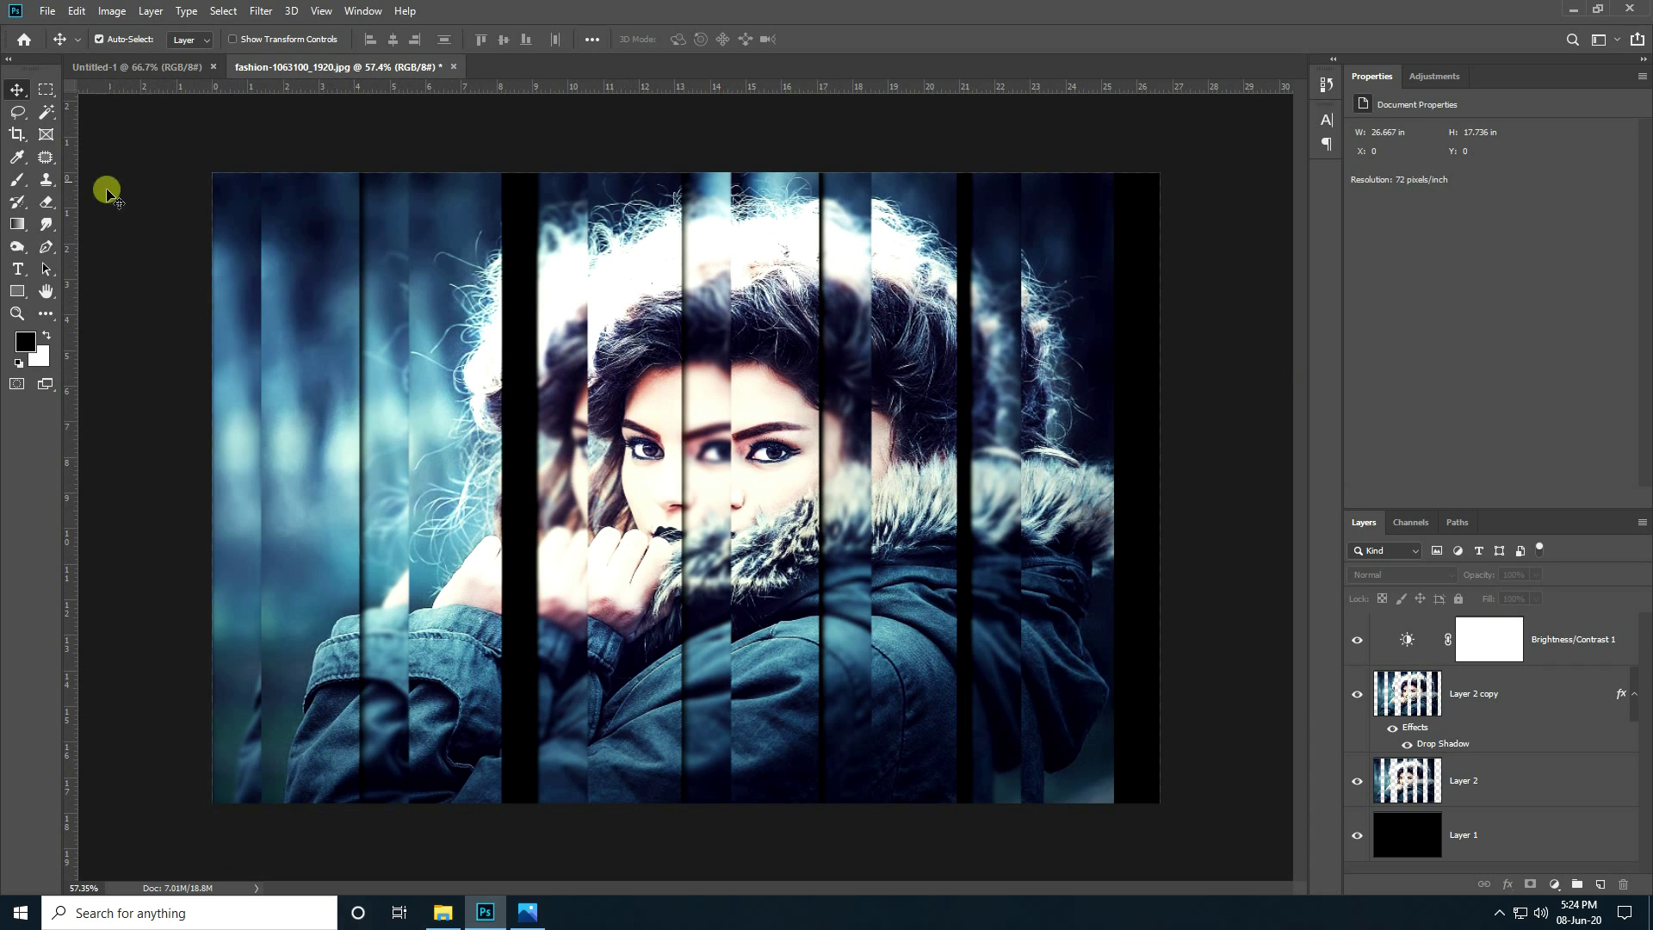
Crop the canvas to a 16:9 frame of 26.667 × 15 in
click(17, 135)
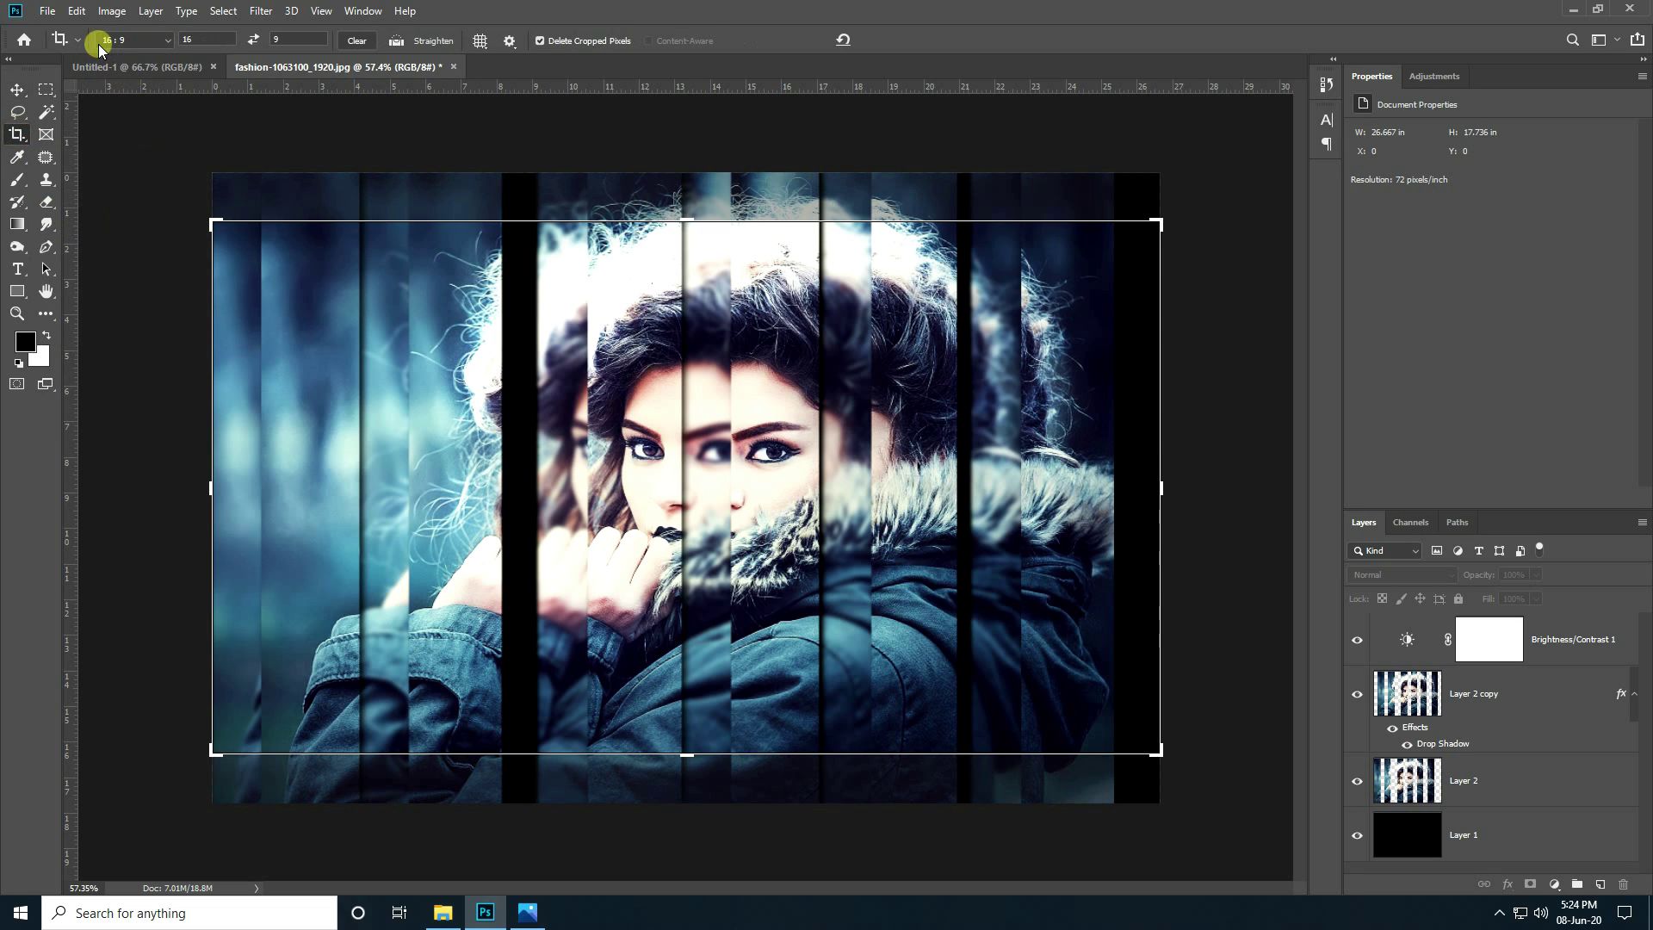
click(142, 173)
key(Return)
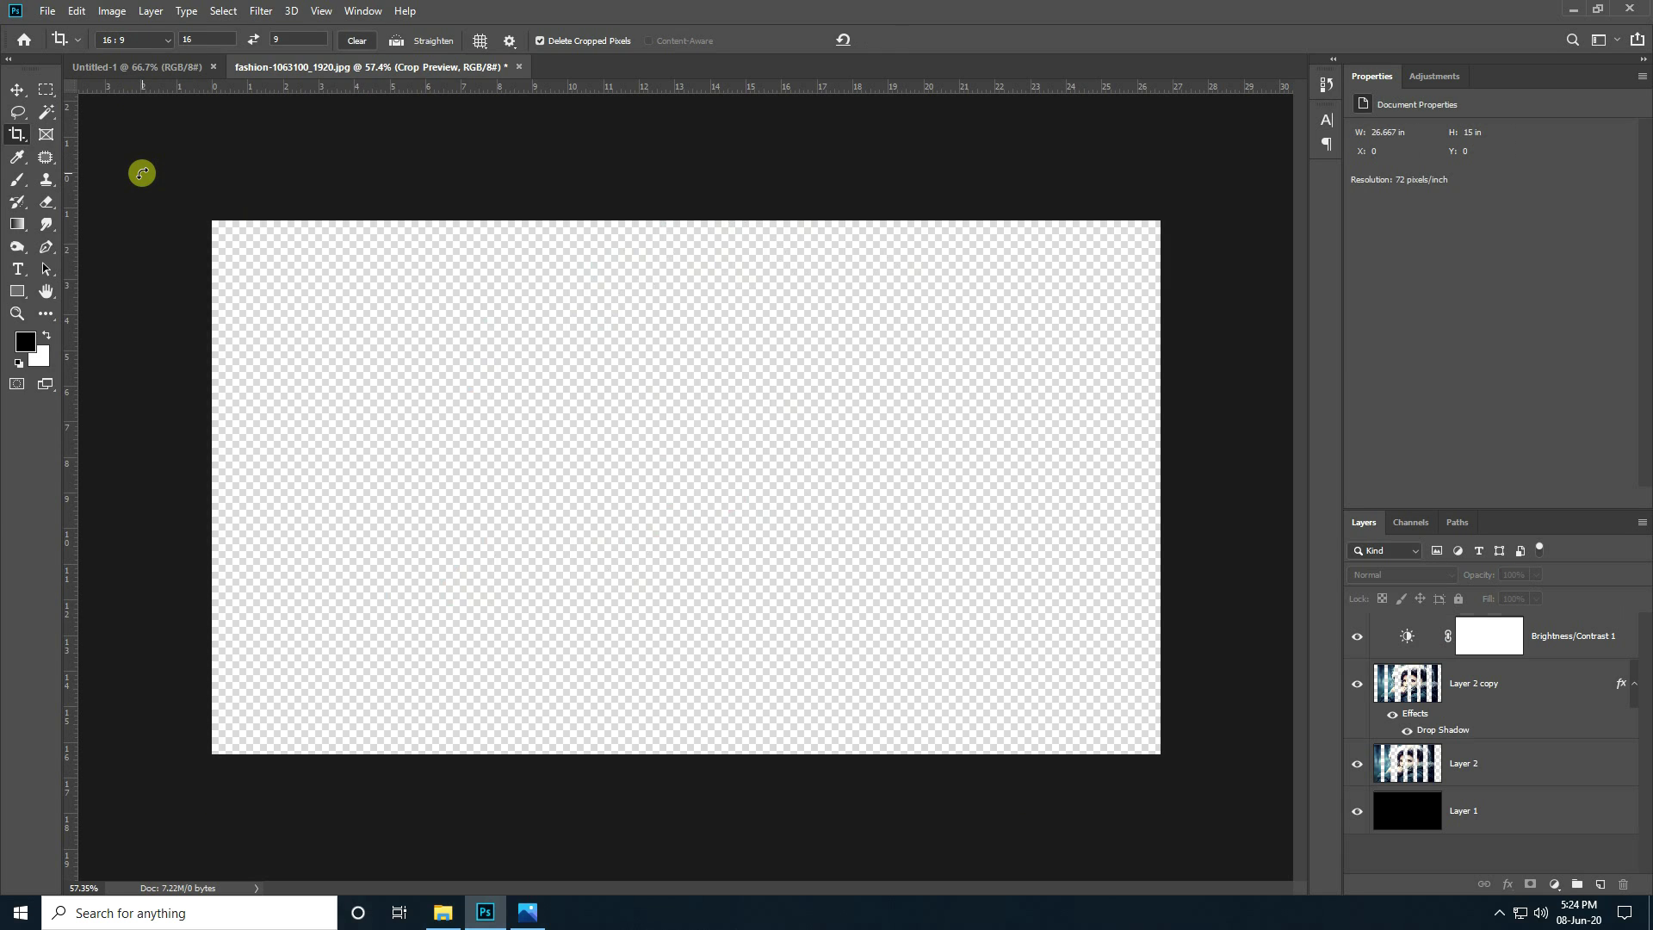
Return to the Move tool and scroll to review the cropped image
click(17, 90)
scroll(689, 672, up, 2)
scroll(689, 672, down, 2)
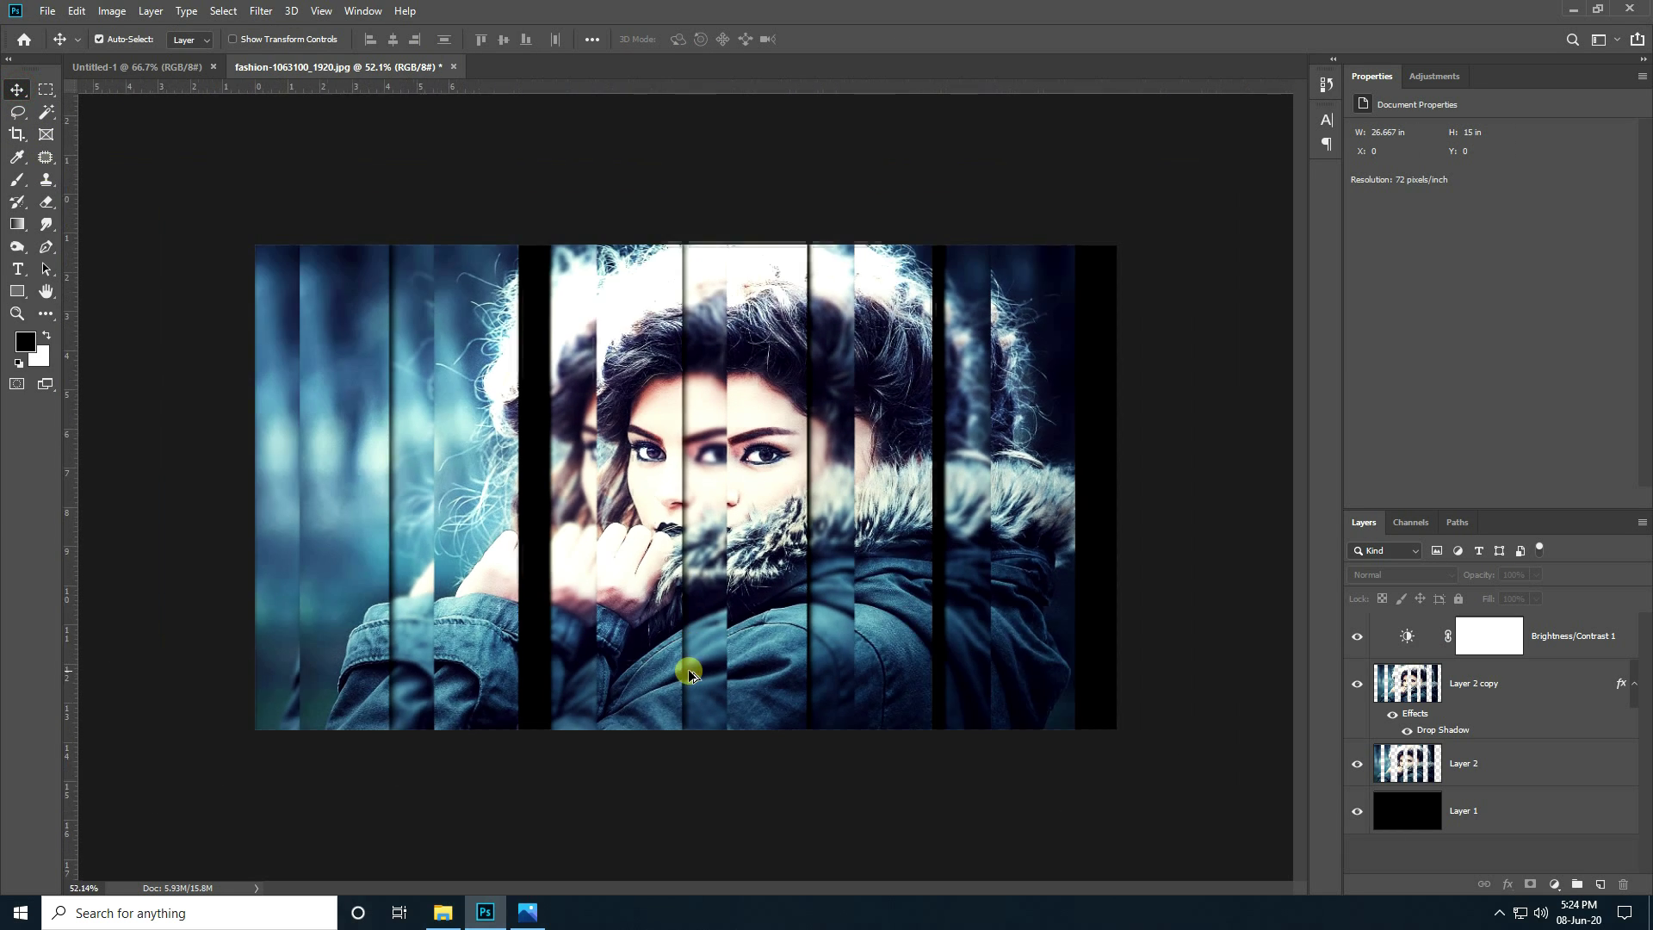
scroll(689, 672, down, 3)
scroll(688, 672, down, 1)
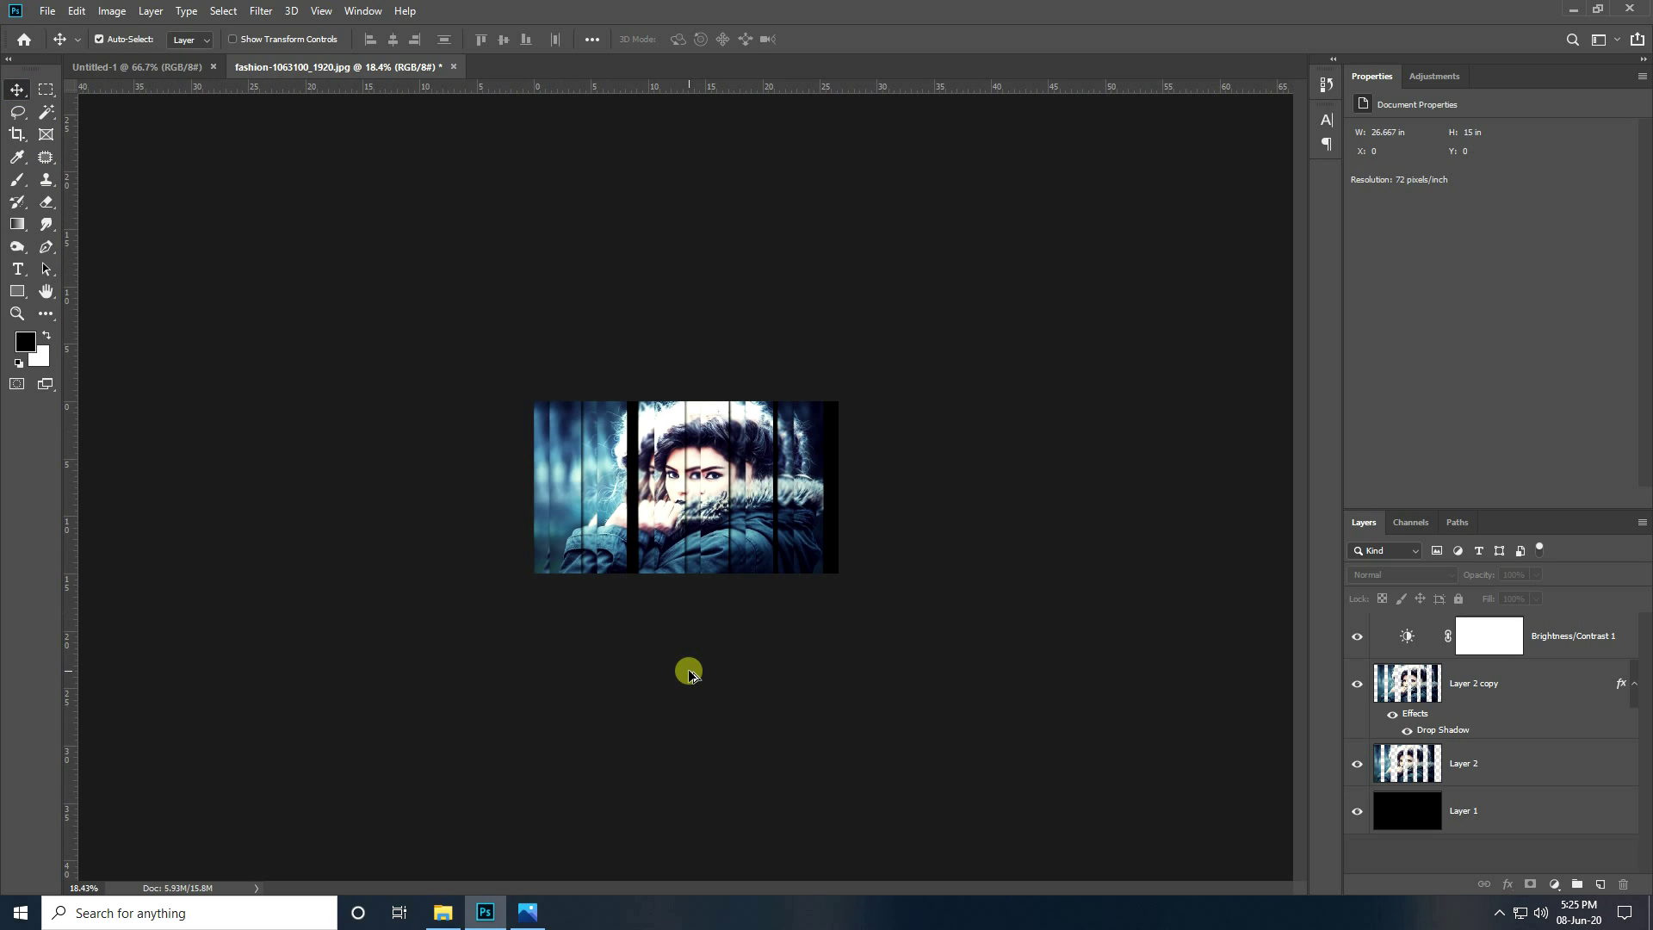
scroll(689, 672, up, 4)
scroll(689, 671, up, 1)
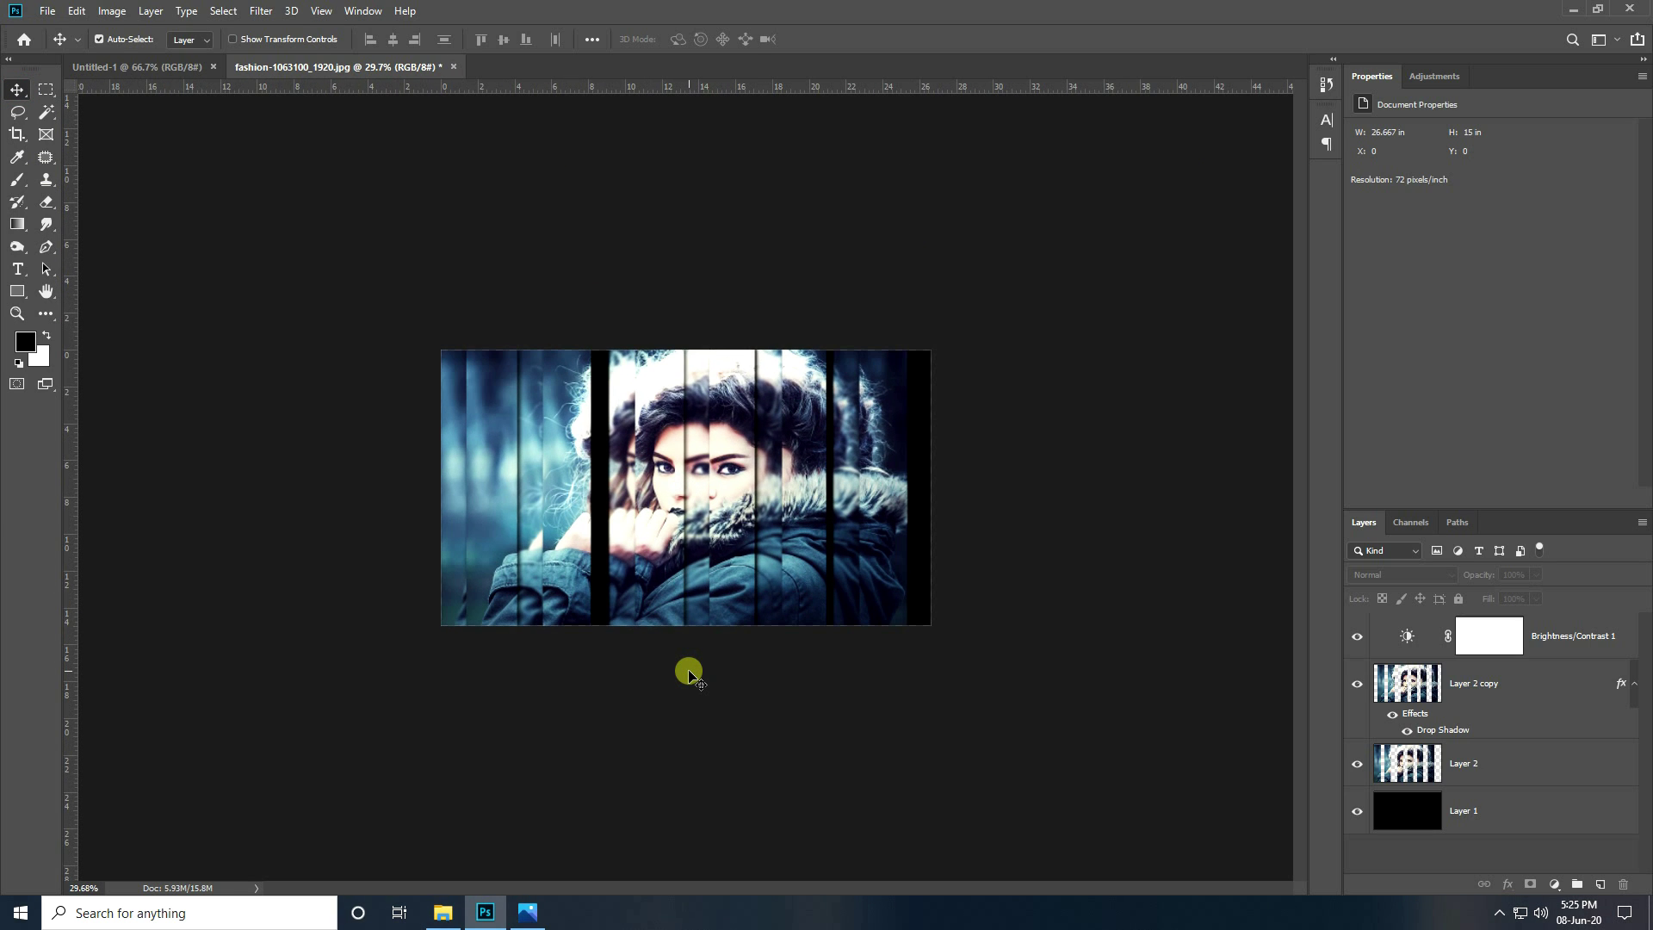
scroll(688, 672, up, 7)
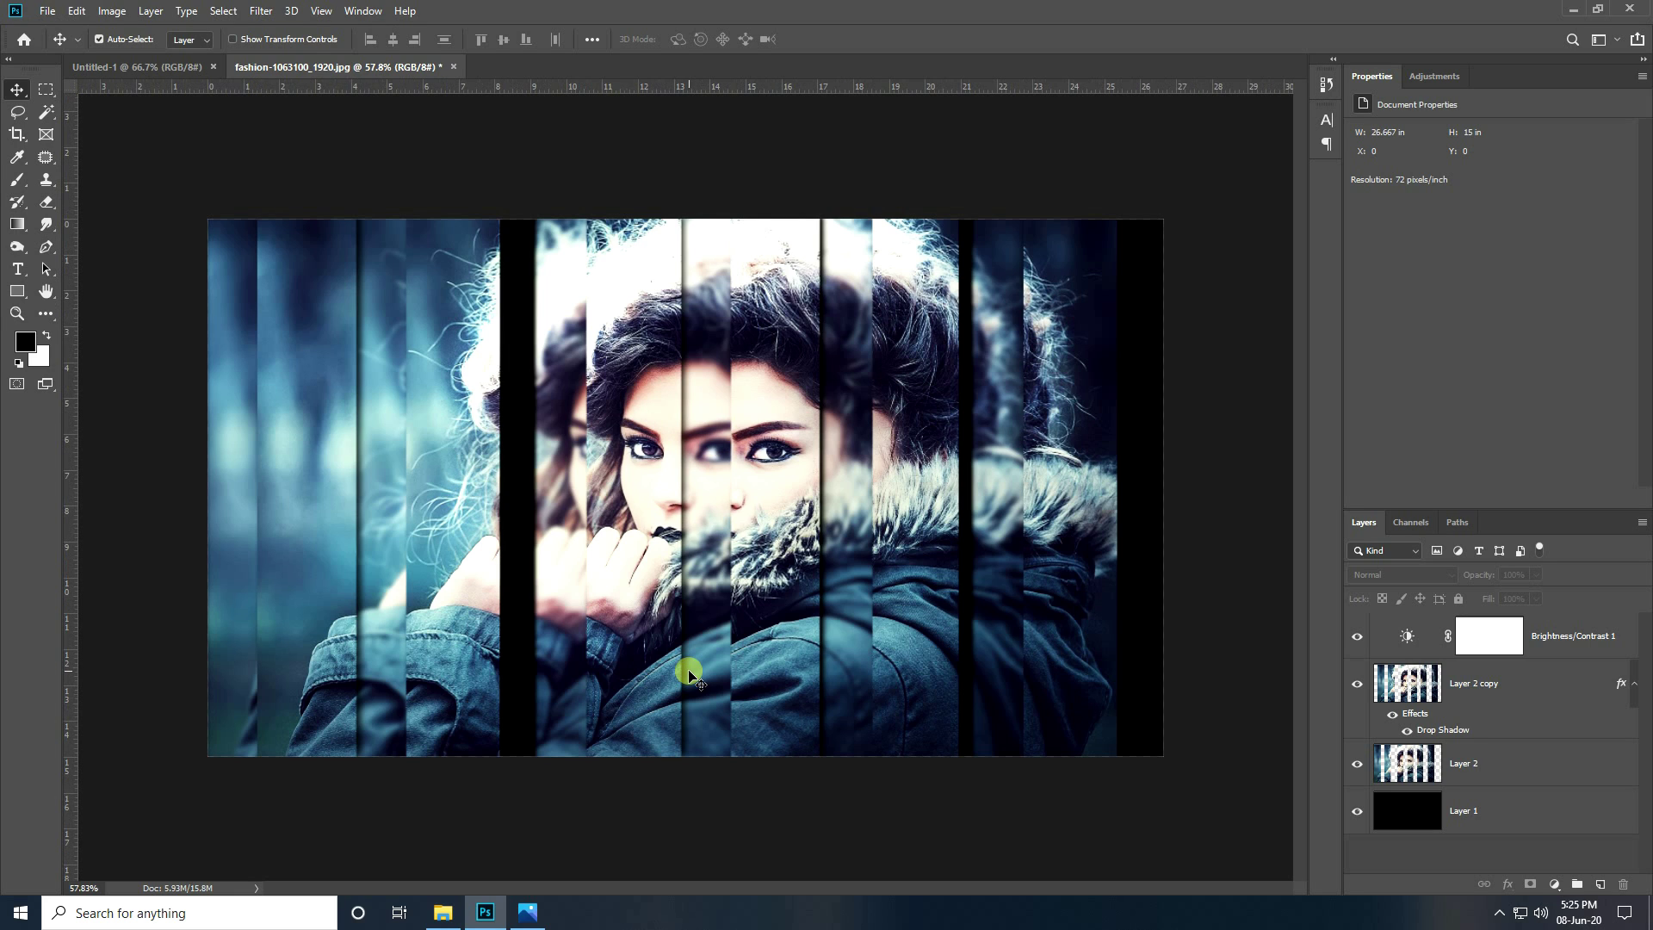